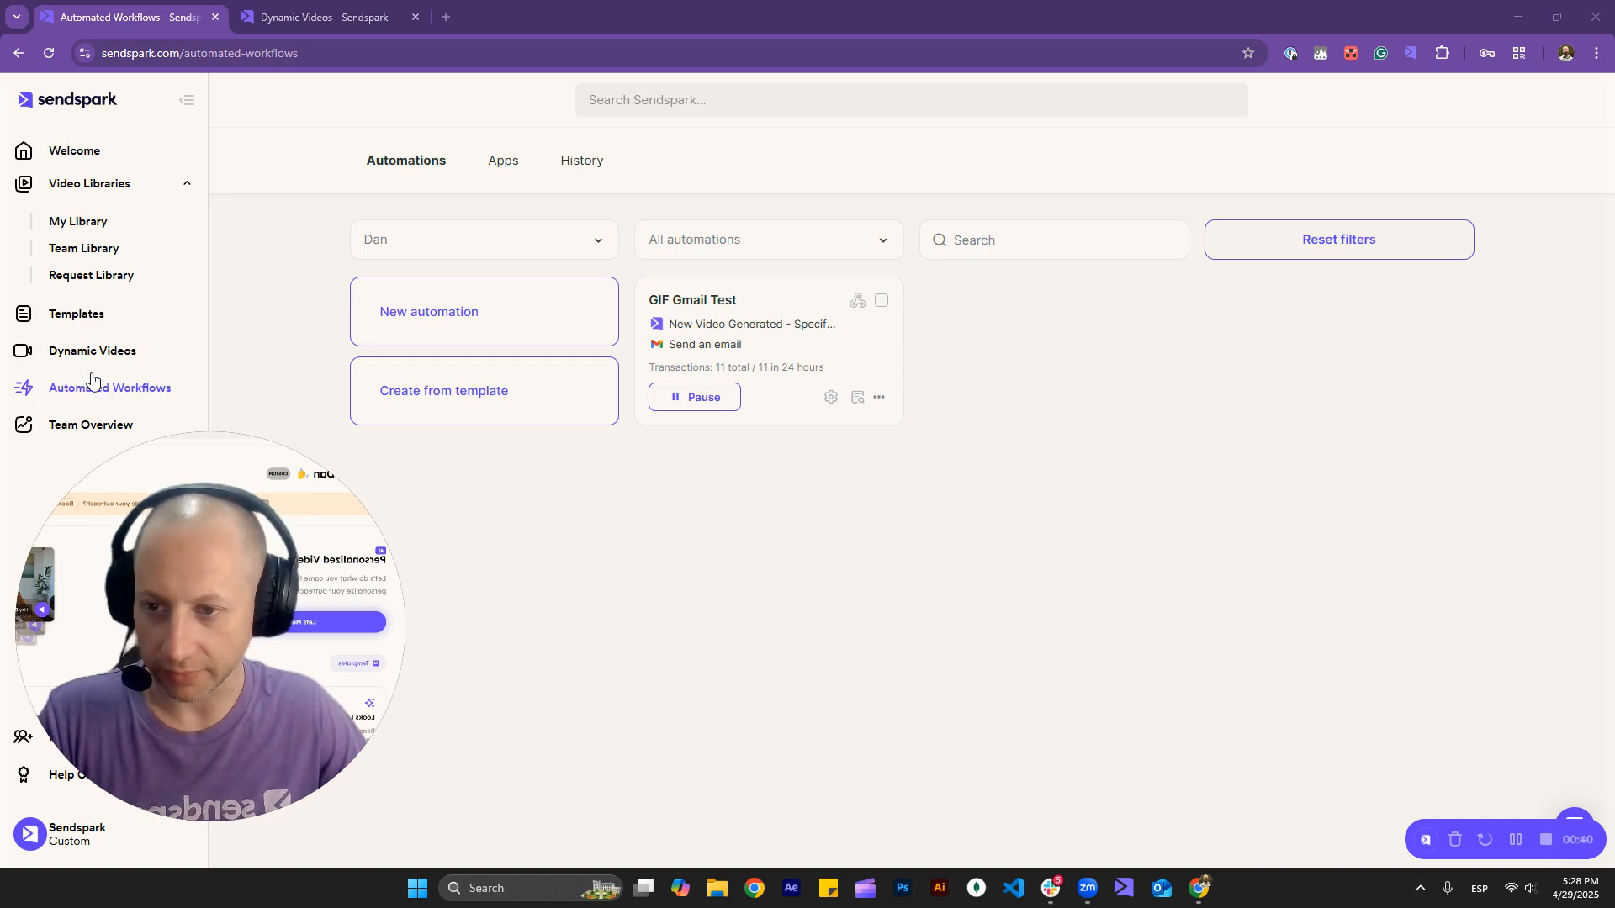
Start a new automation, and advance the Gmail Mass Campaign dynamic video through its landing page to the contacts stage
click(492, 322)
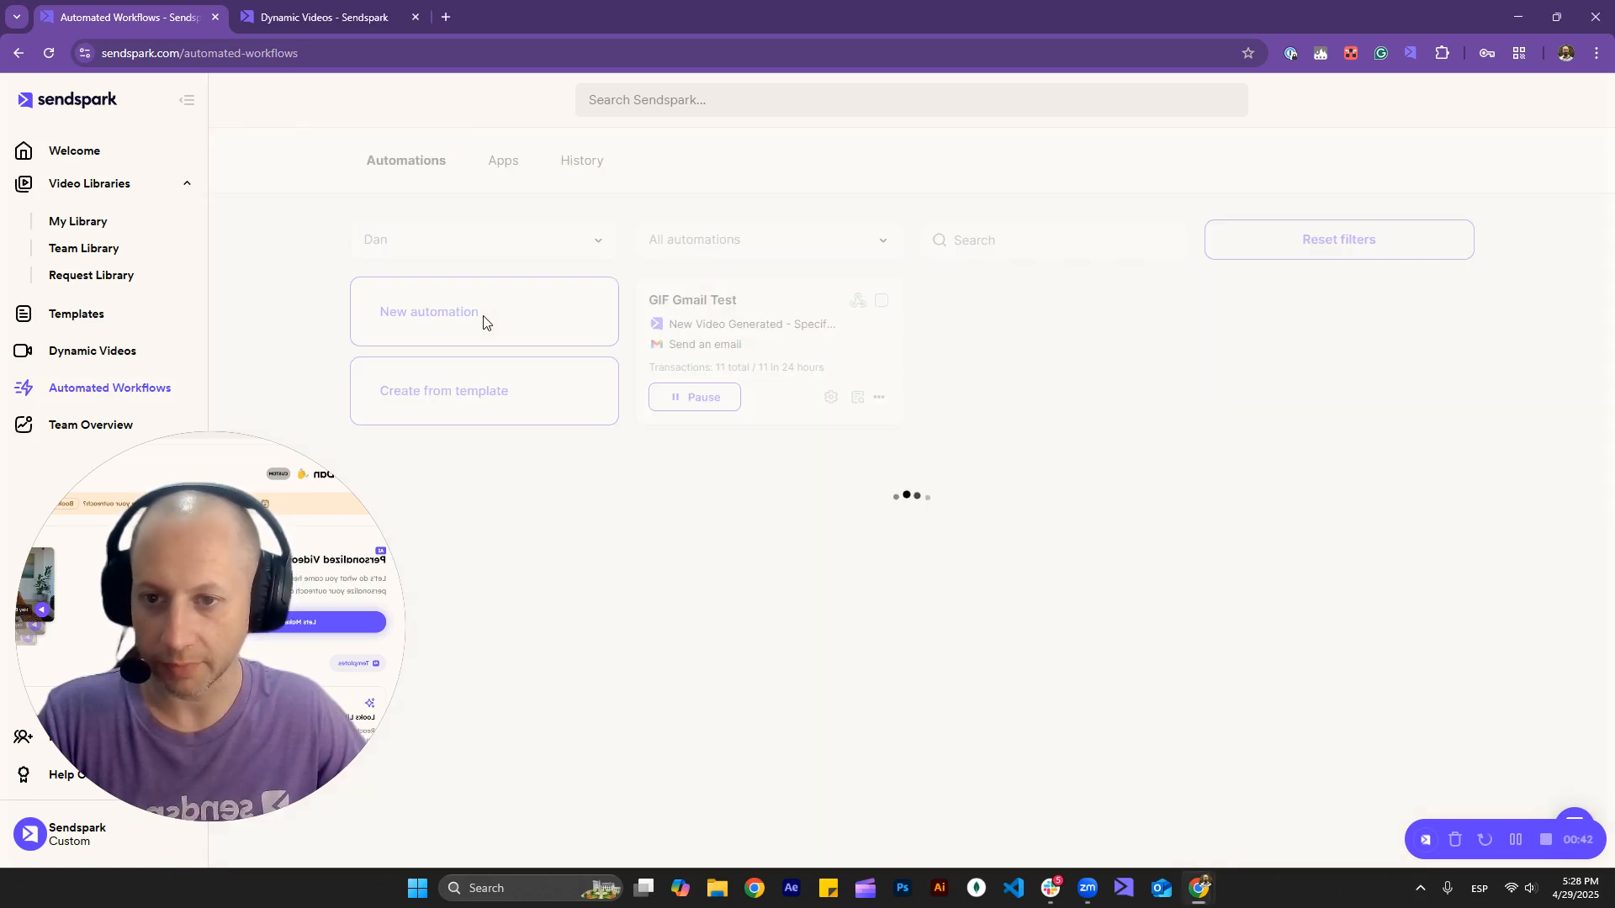
click(335, 8)
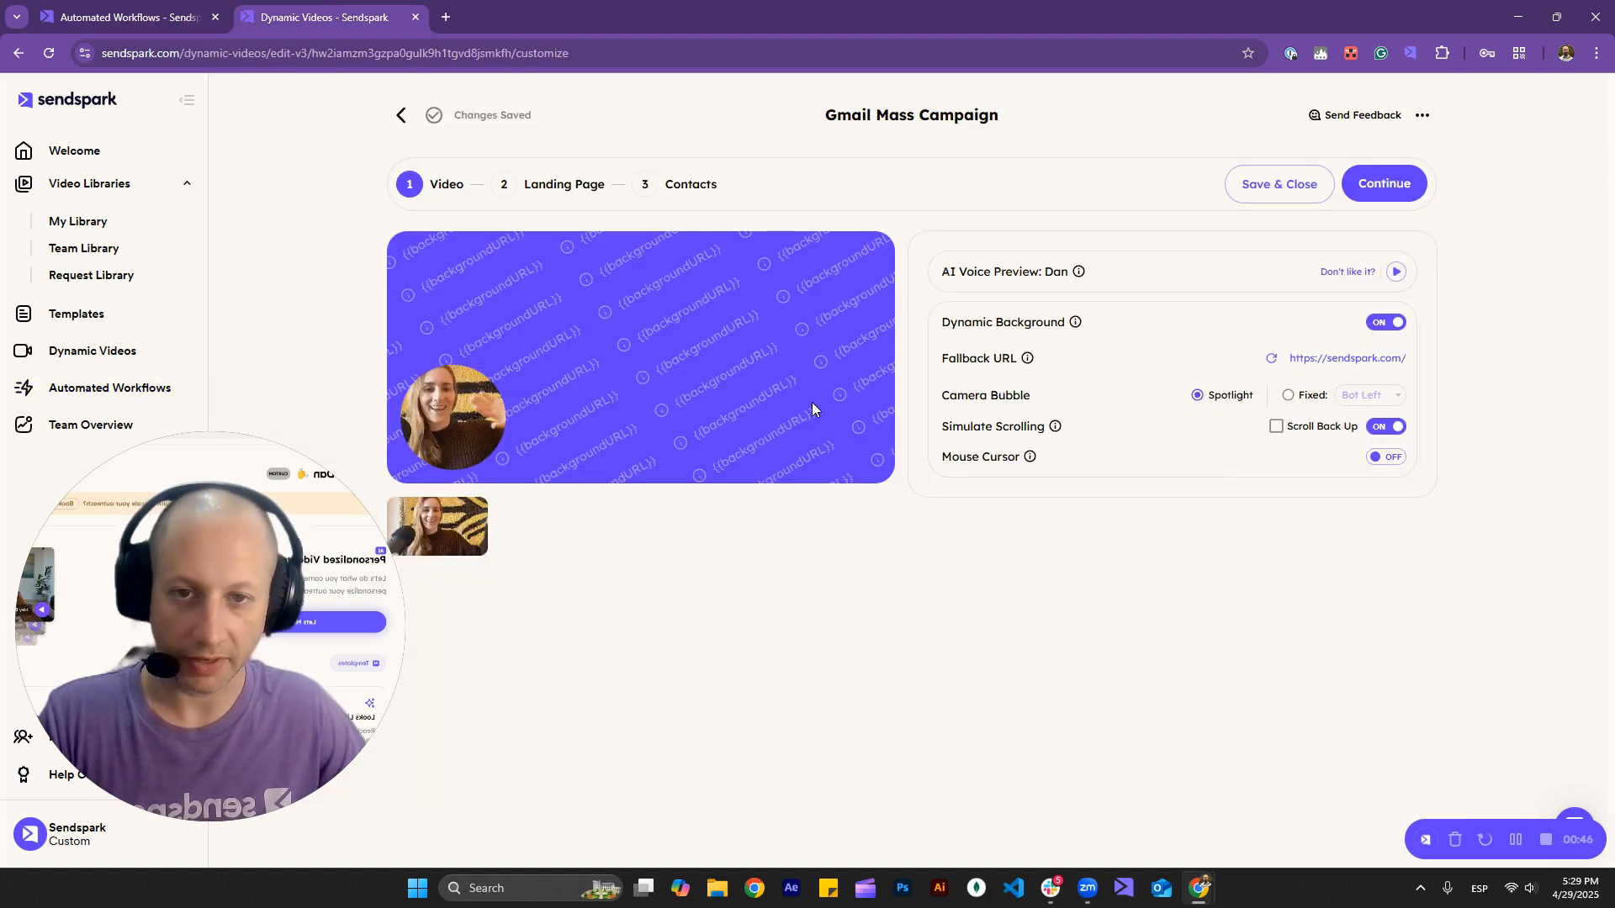
drag(833, 118, 989, 116)
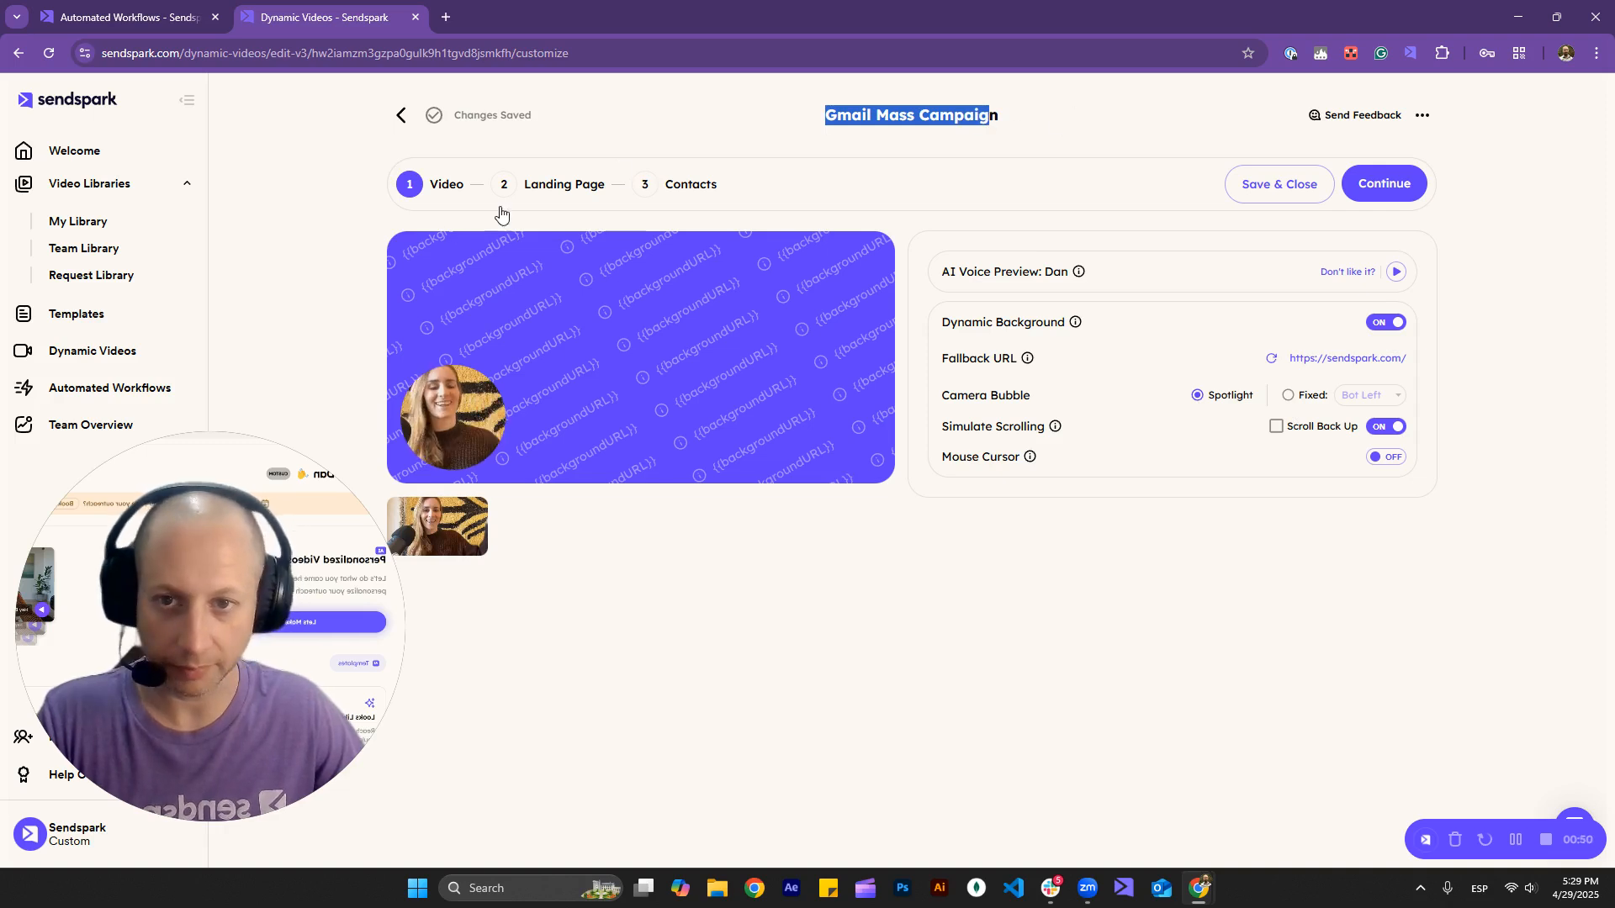
click(1379, 183)
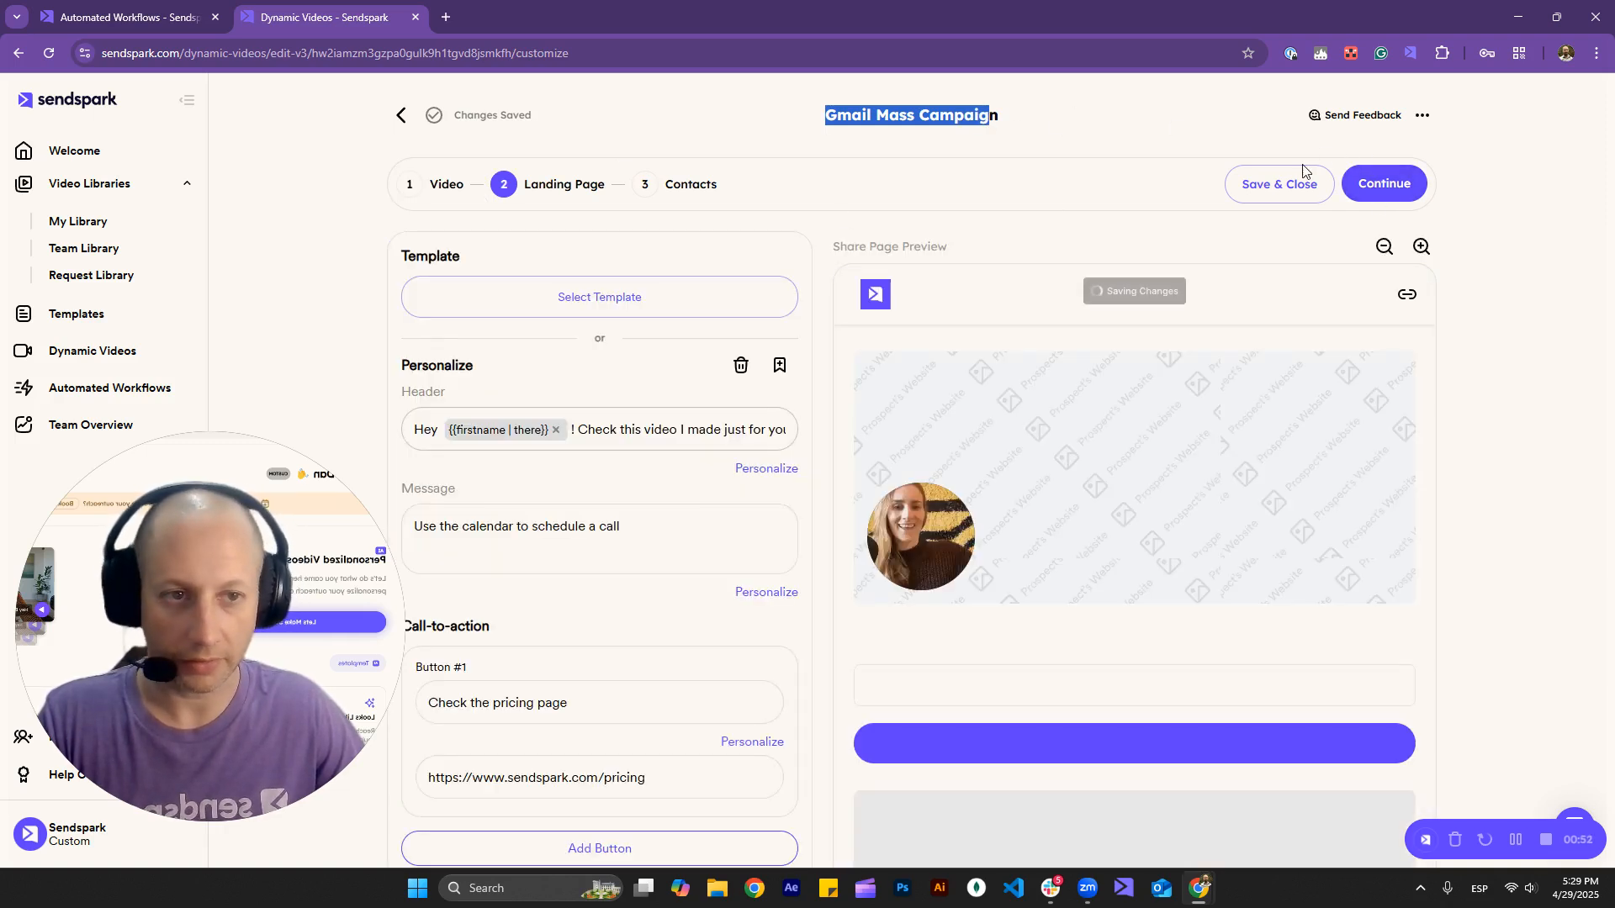
click(1416, 177)
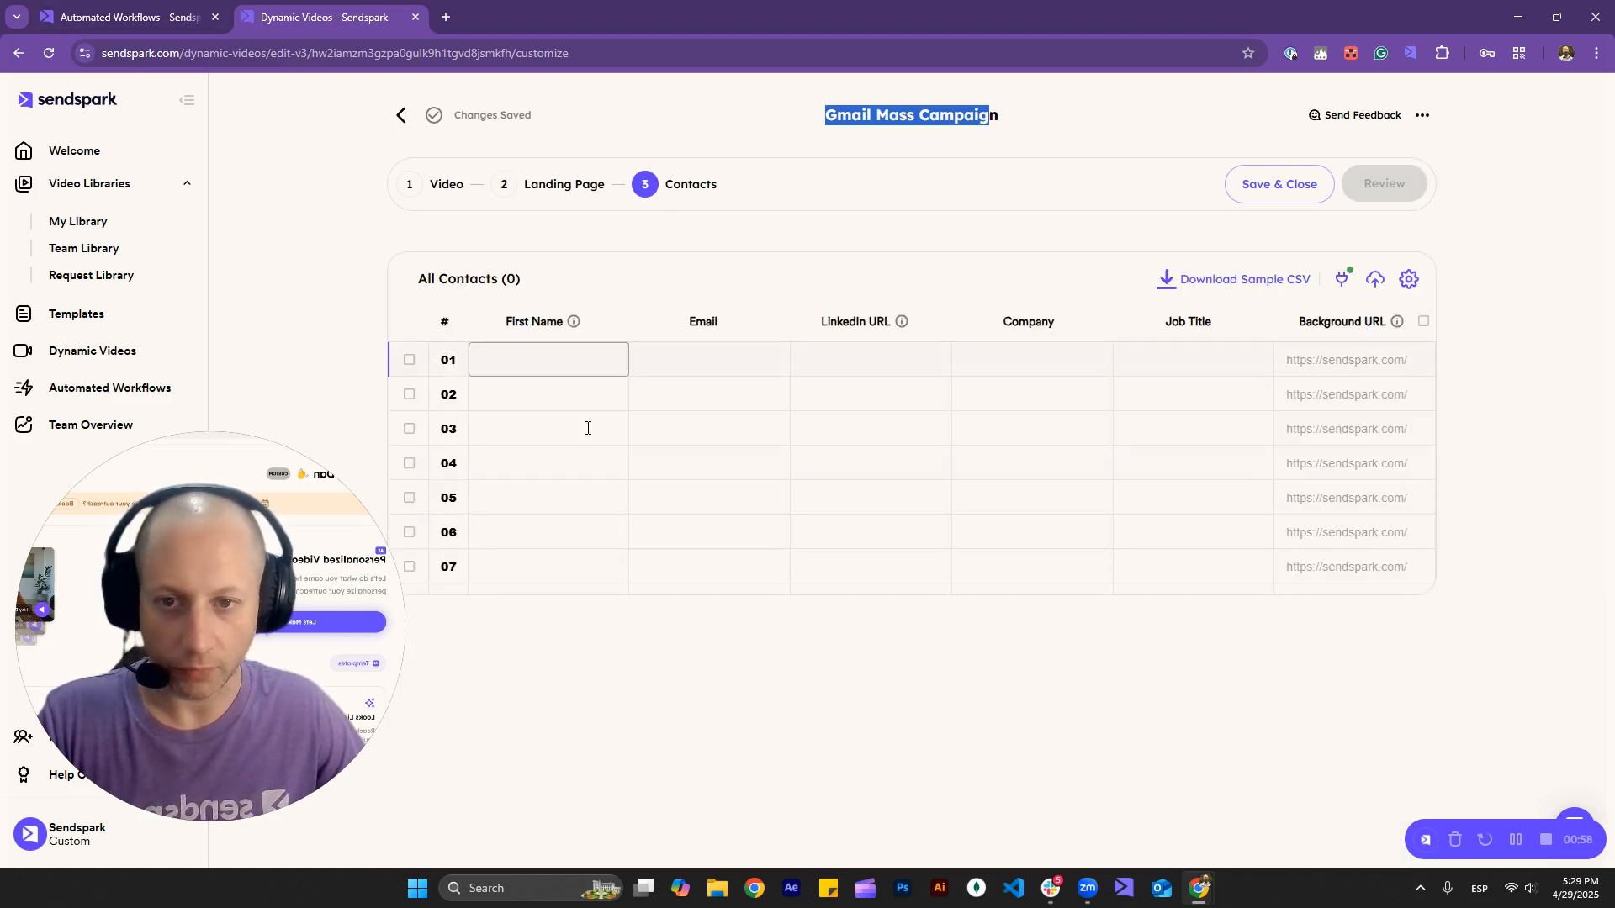
Add a Sendspark trigger to the new automation with the event New Video Generated - Specific Campaign/s
click(168, 10)
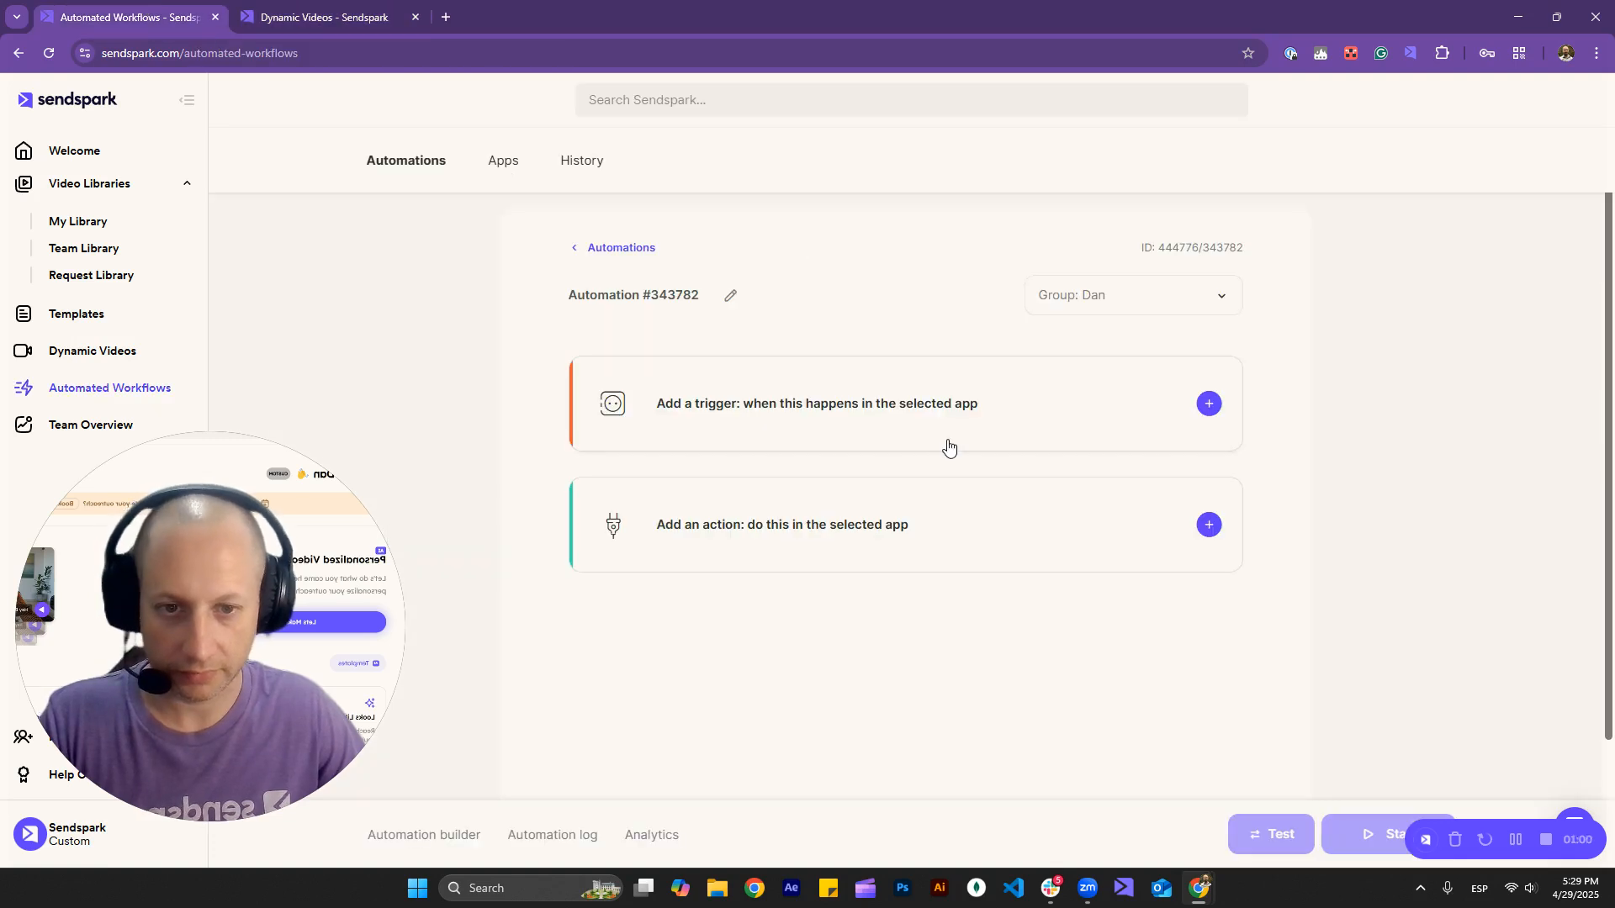
click(726, 418)
click(814, 464)
click(711, 510)
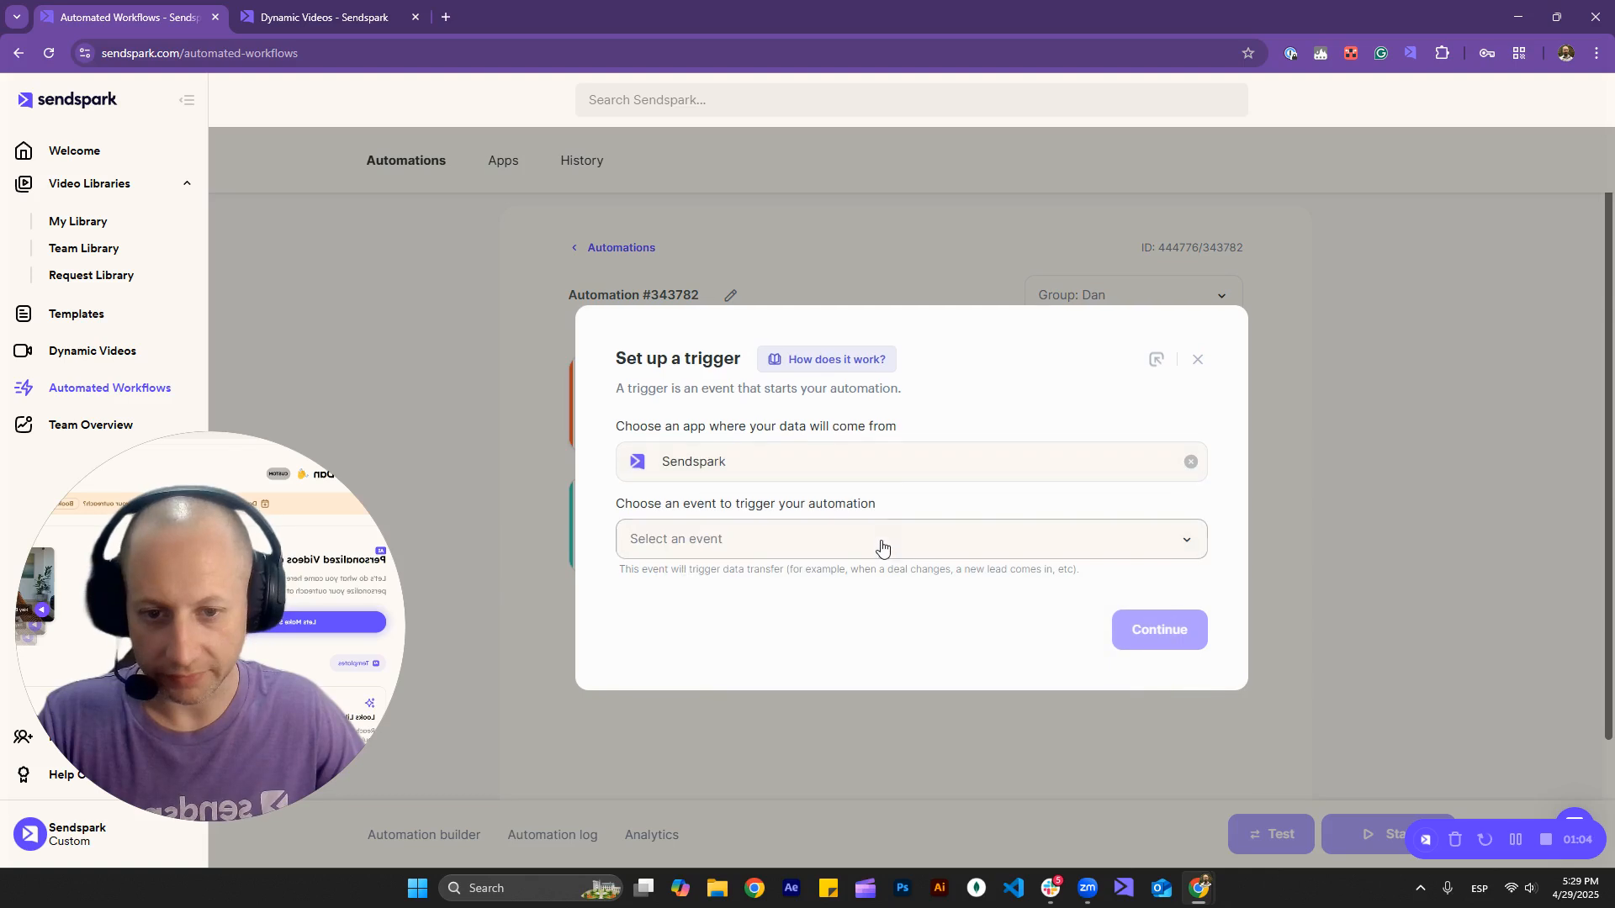
click(741, 549)
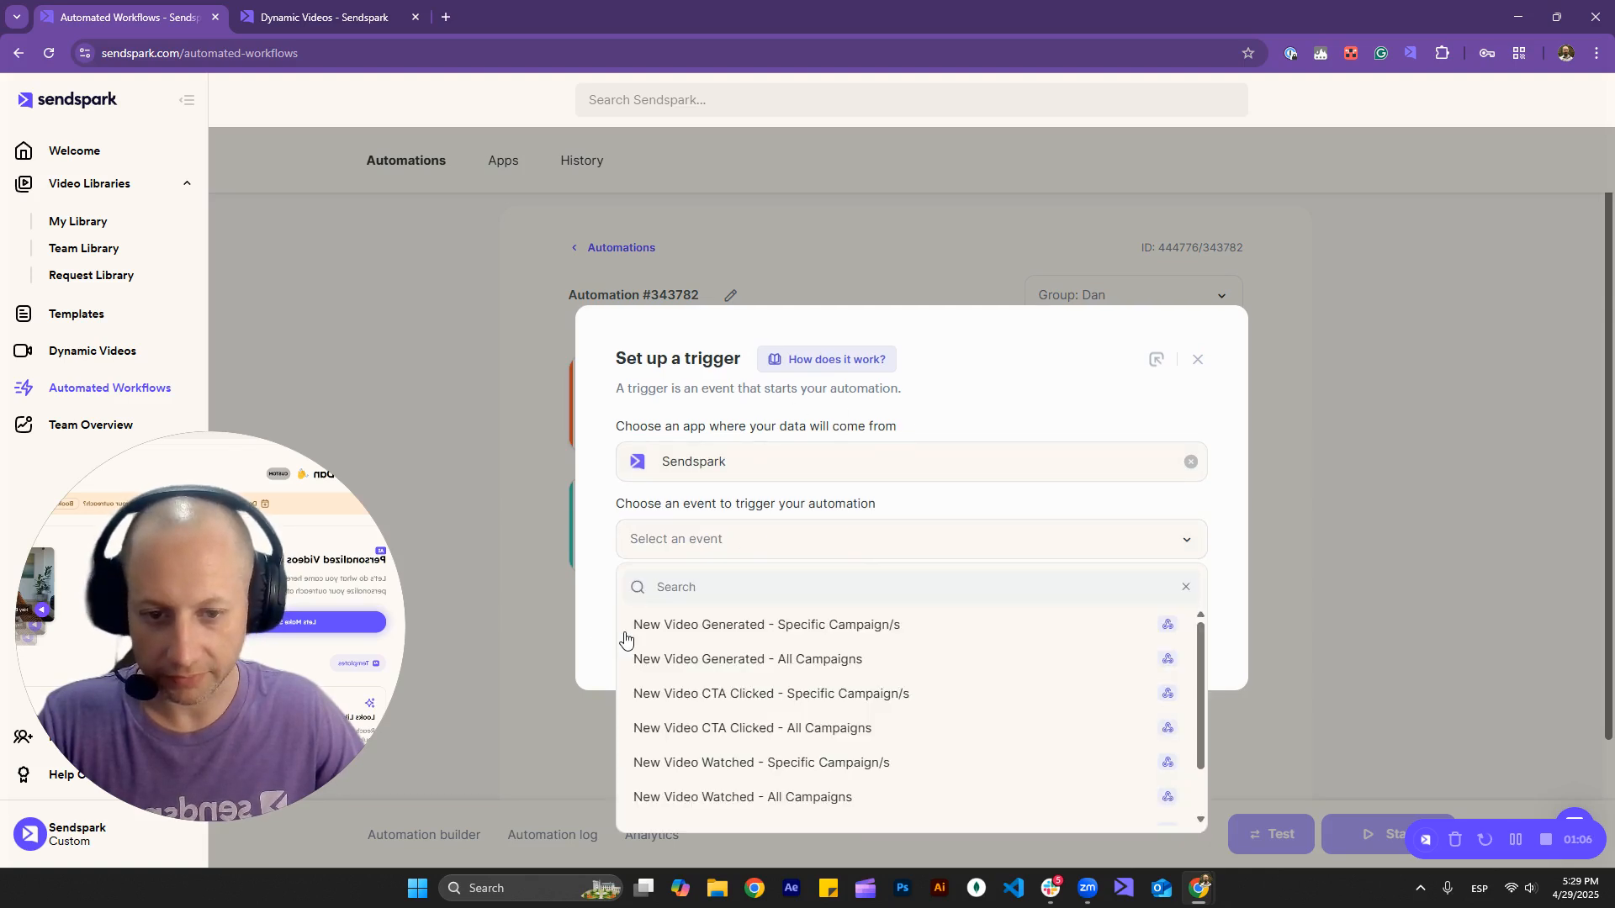
click(870, 633)
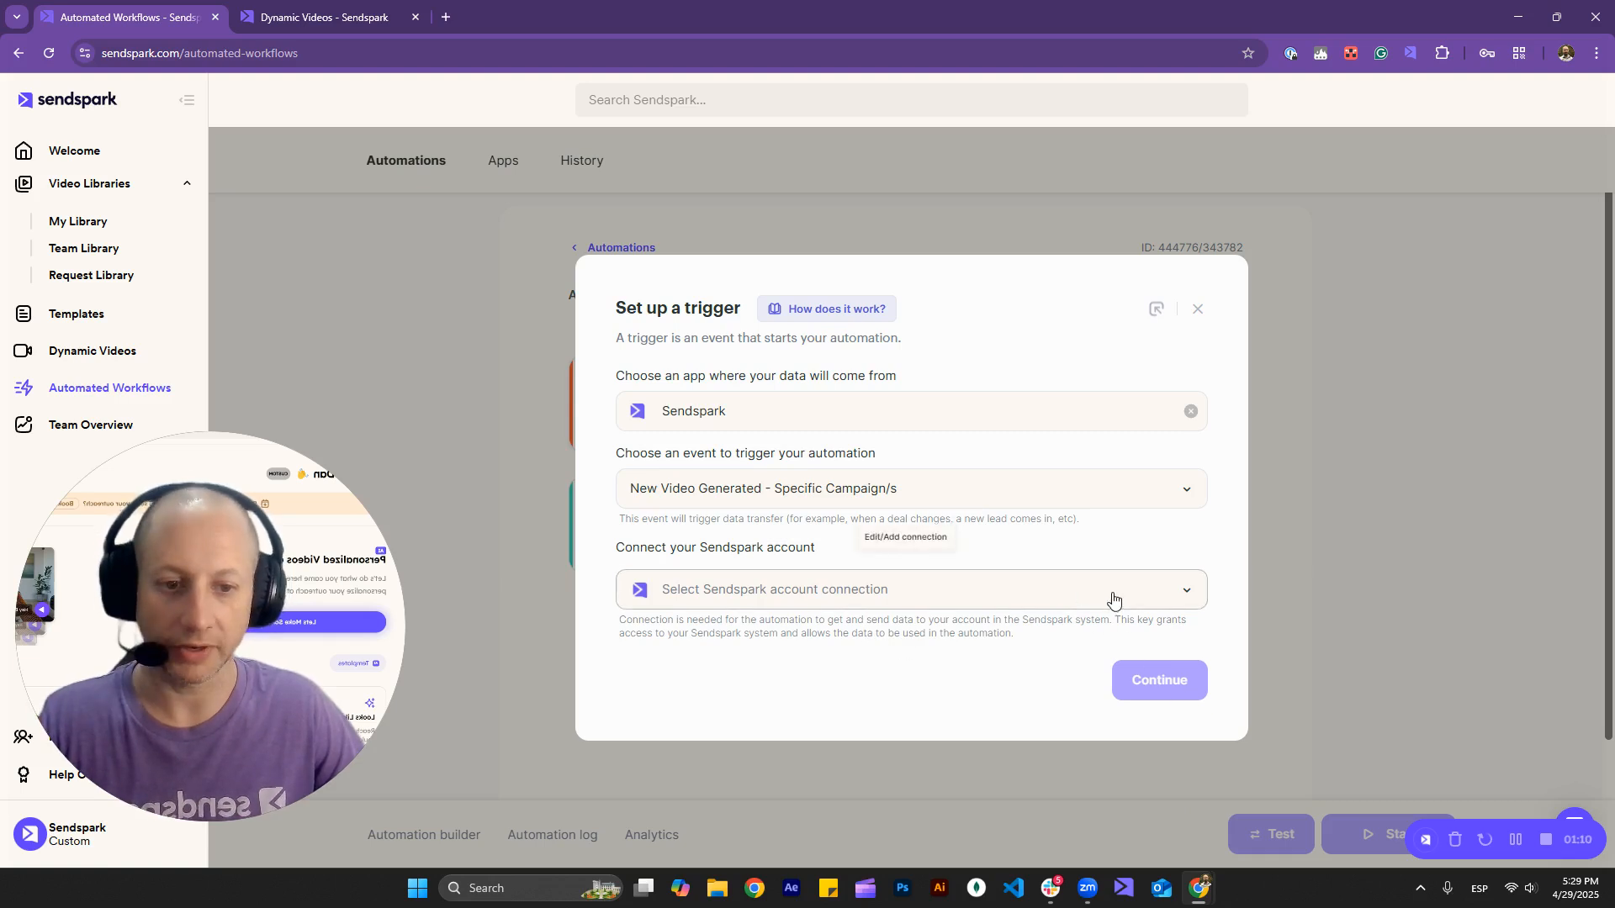
Connect the trigger to the existing personal Sendspark account connection and continue to its field settings
click(1113, 599)
scroll(916, 803, down, 1)
click(876, 789)
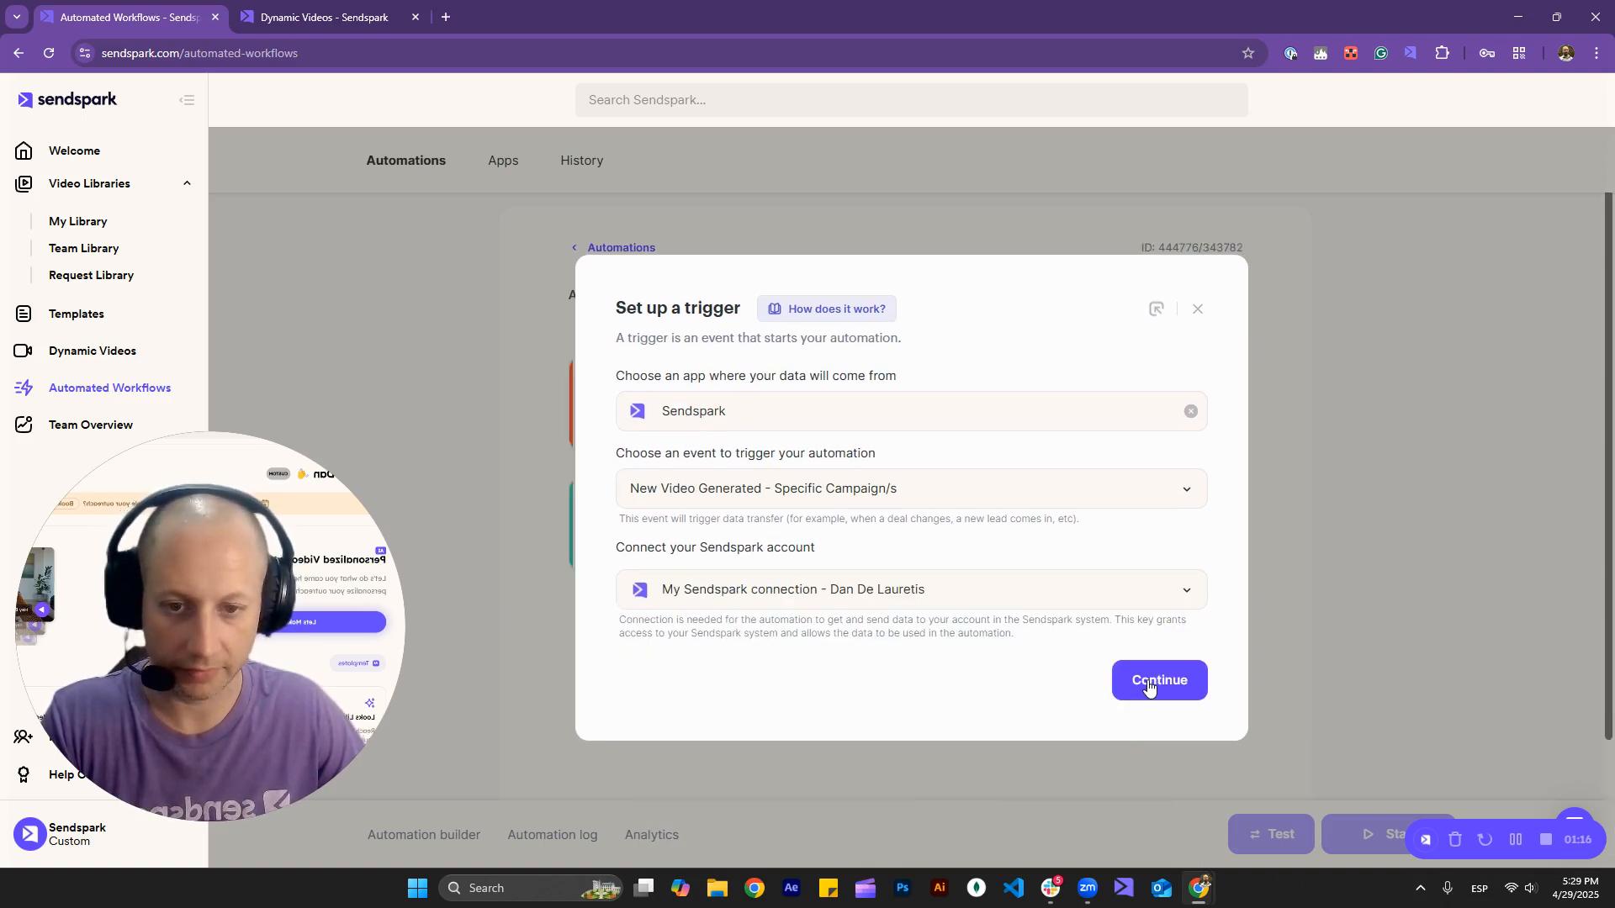
click(1150, 687)
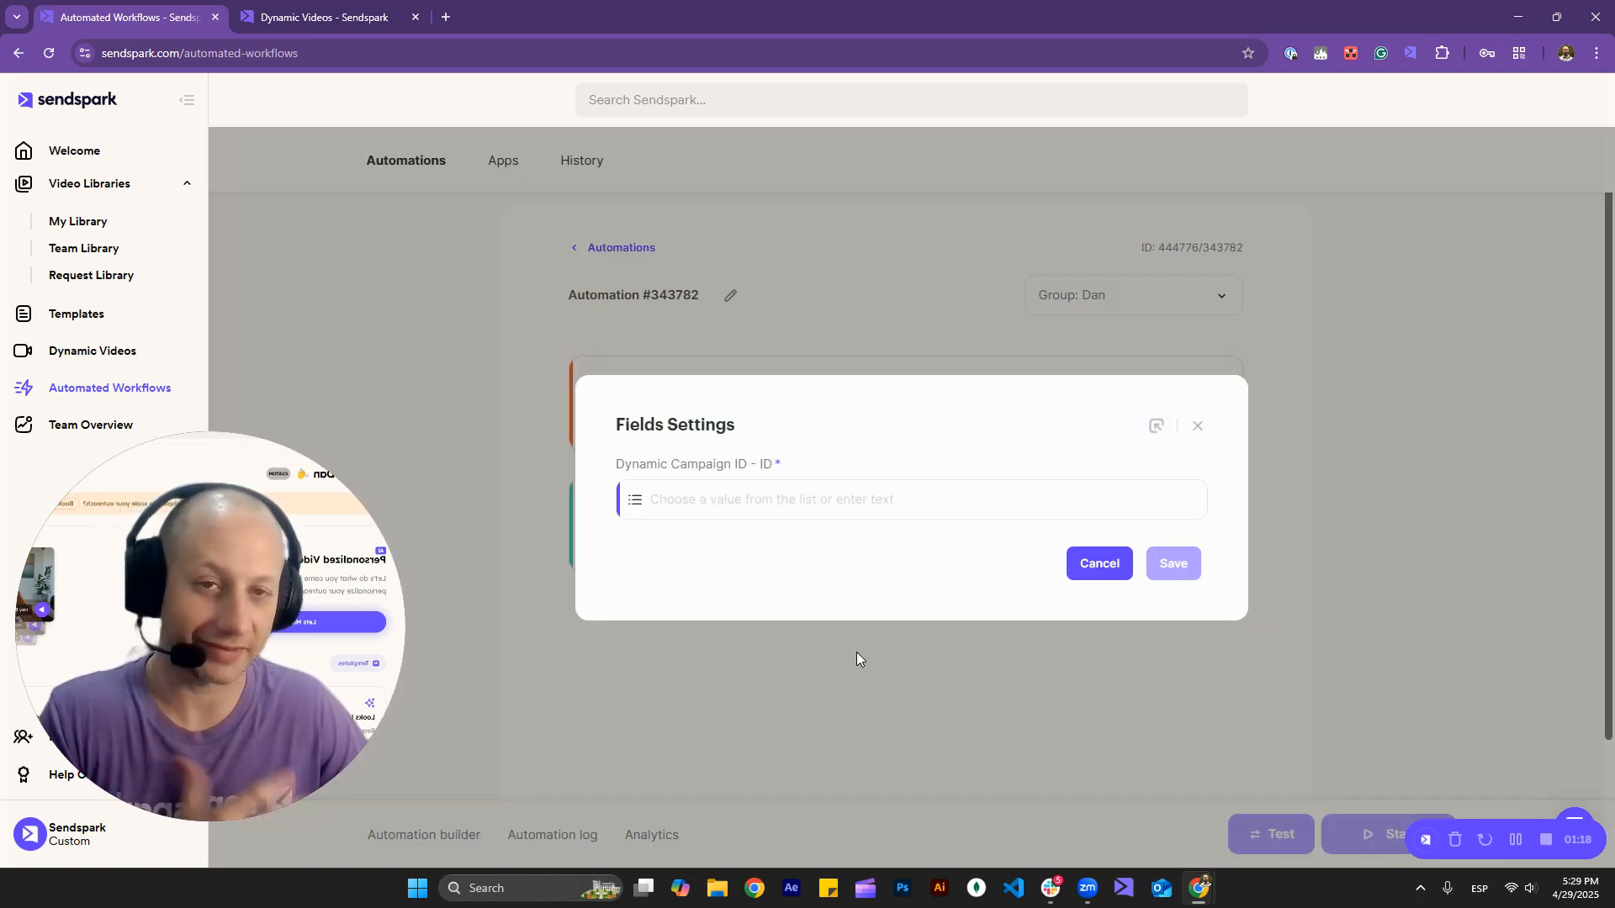
Set the trigger's Dynamic Campaign ID to Gmail Mass Campaign, using the title copied from the campaign page, and save
drag(619, 460, 739, 462)
click(860, 505)
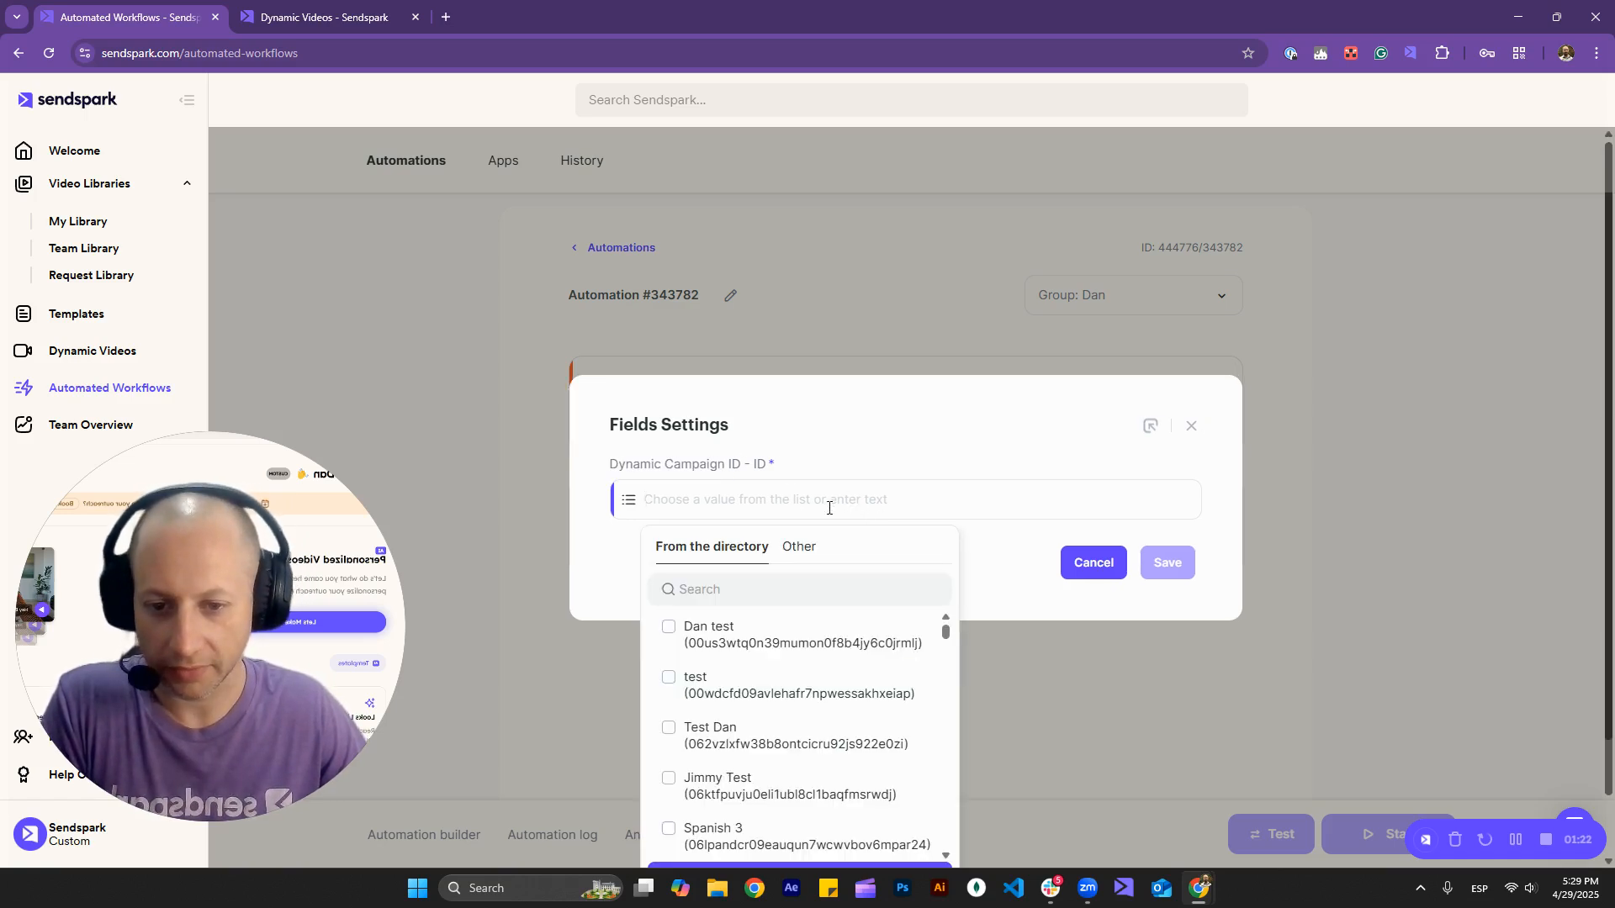
click(319, 17)
click(835, 114)
triple_click(835, 114)
key(ctrl+c)
click(127, 17)
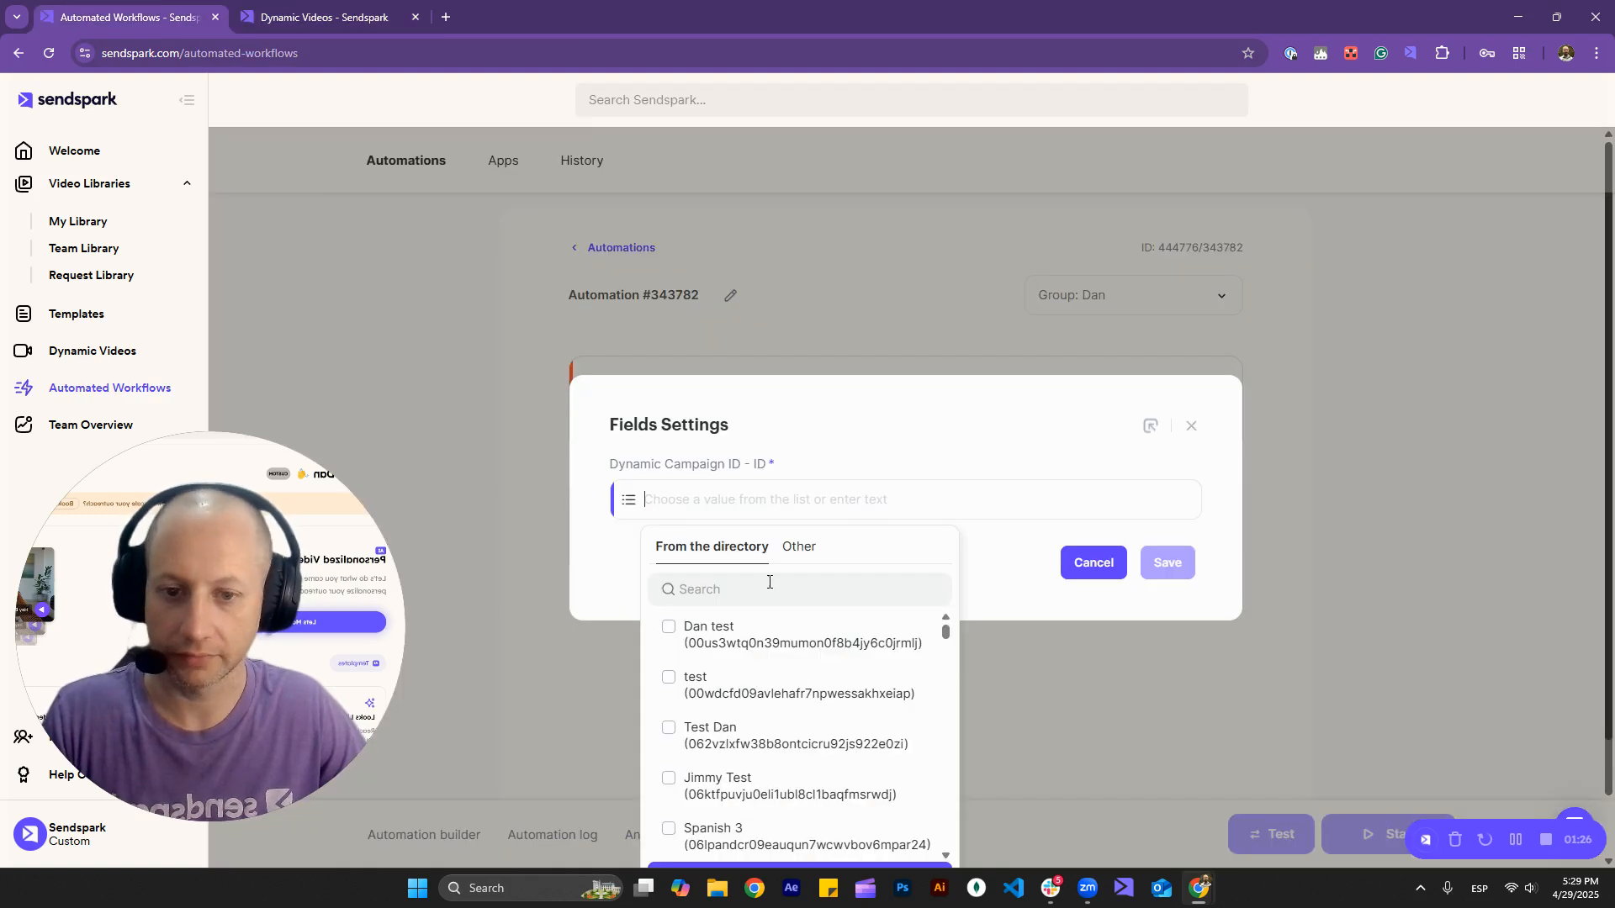
key(ctrl+v)
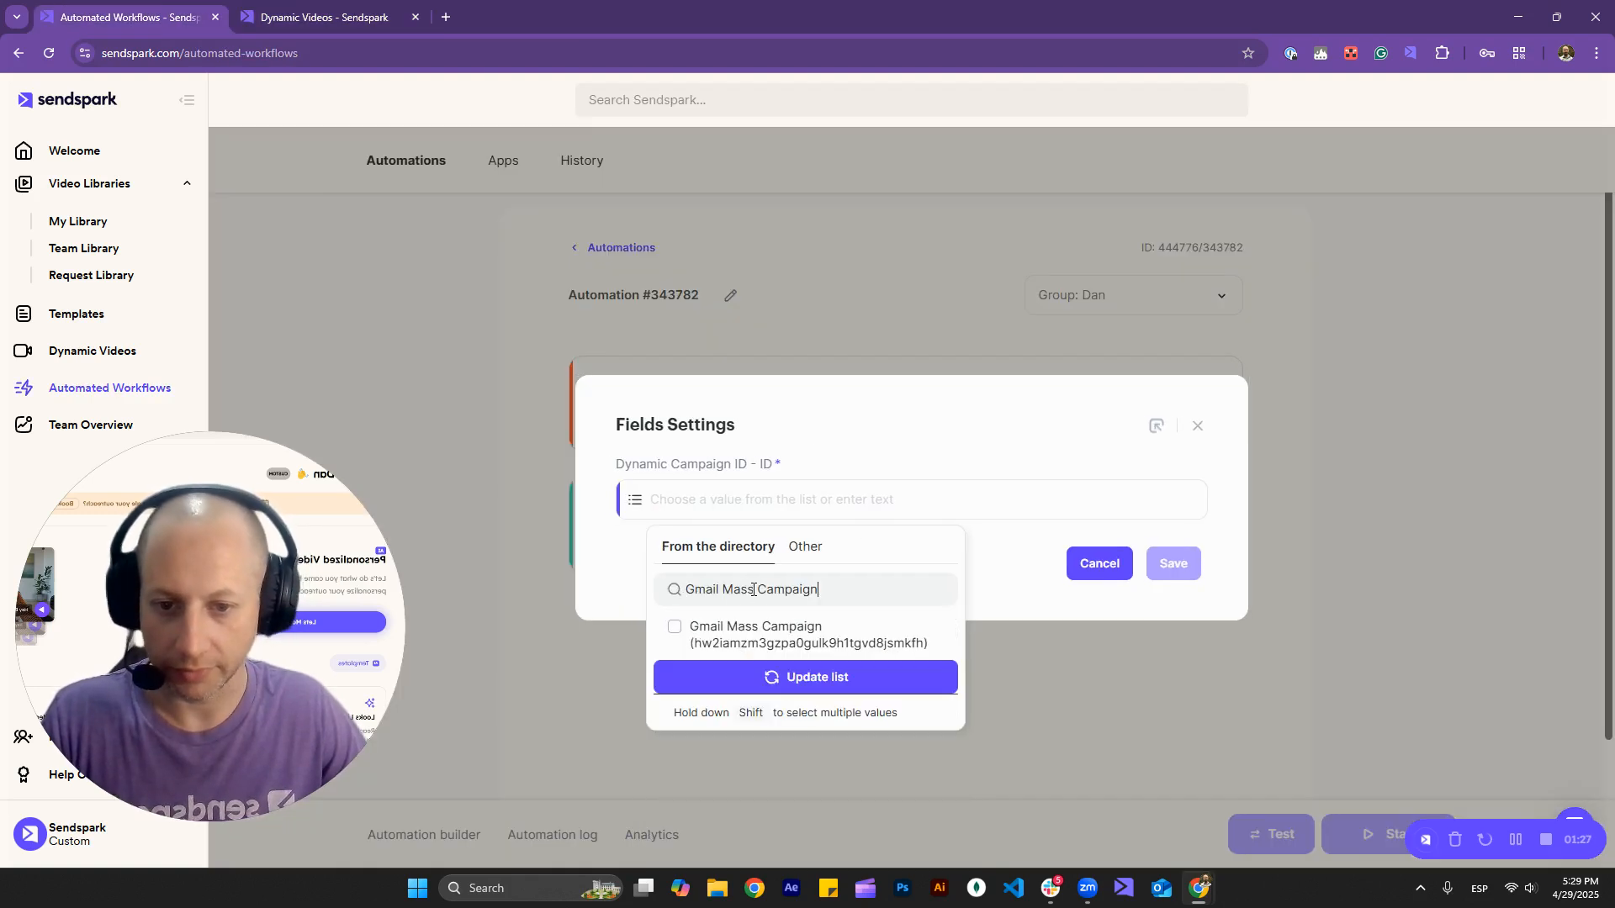
click(675, 633)
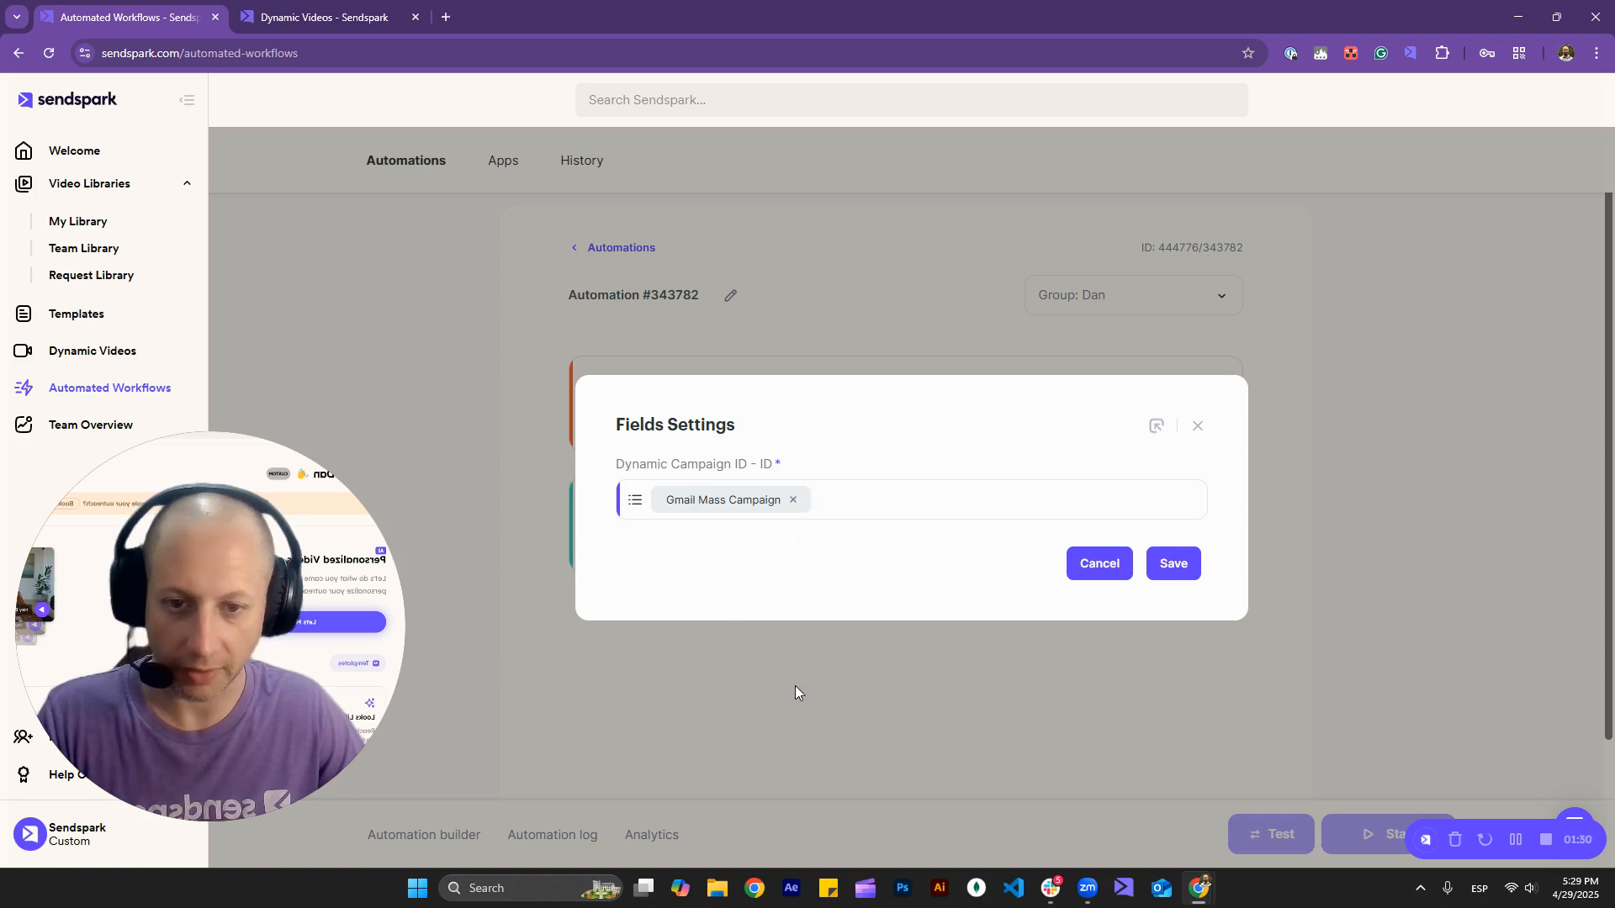
click(1174, 581)
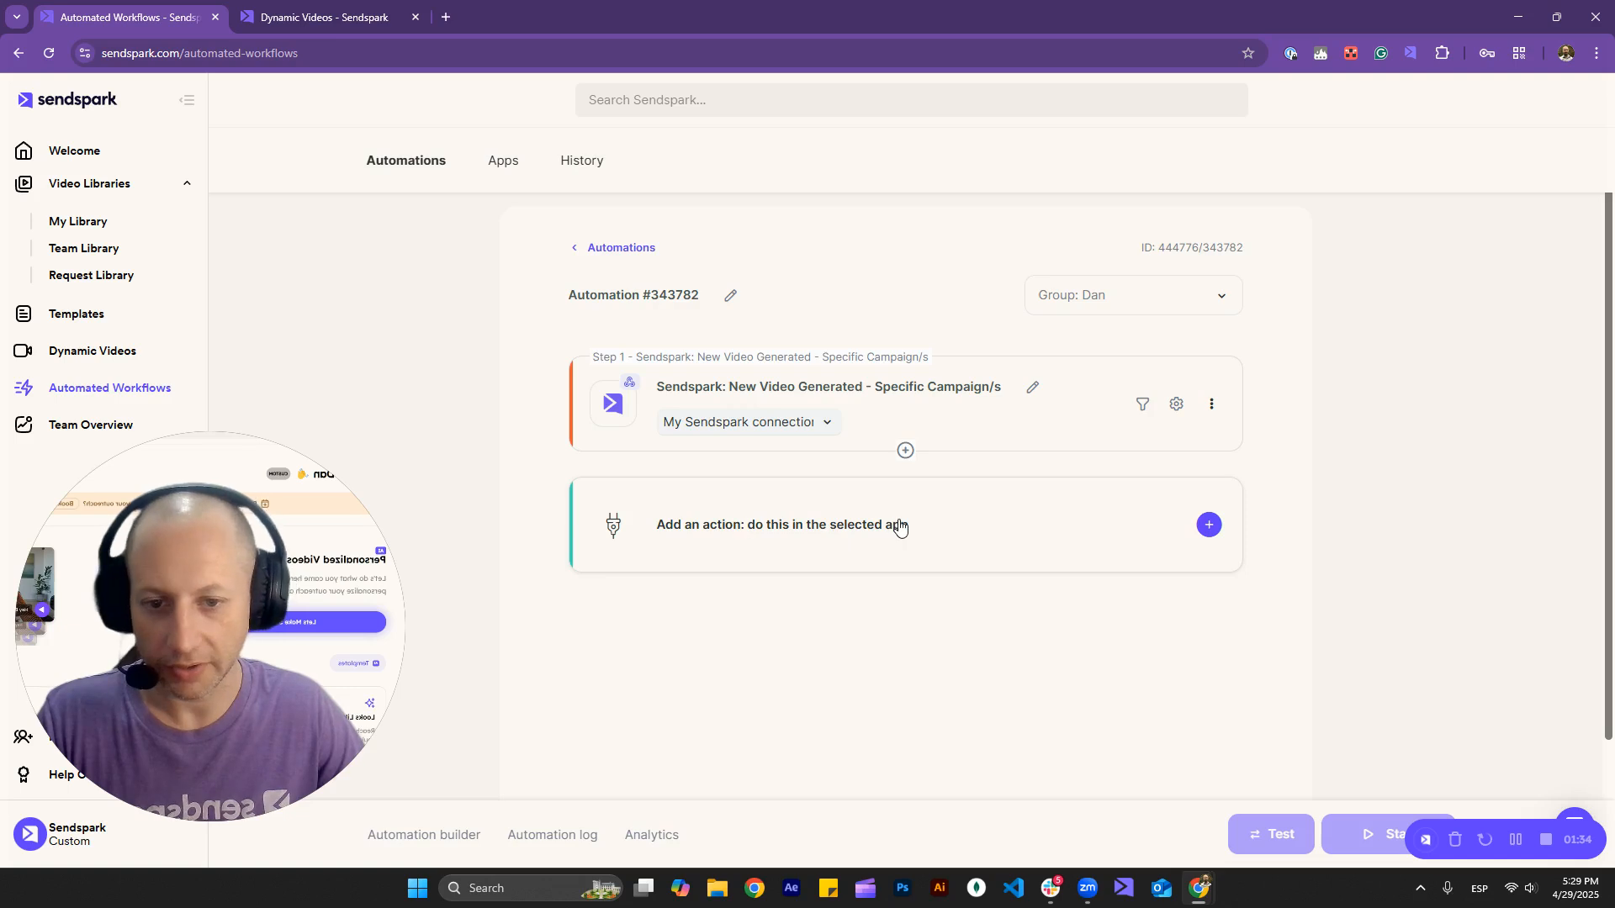
Add a Gmail action that performs Send an email through the existing Gmail account connection, and continue to its fields
click(897, 525)
click(739, 458)
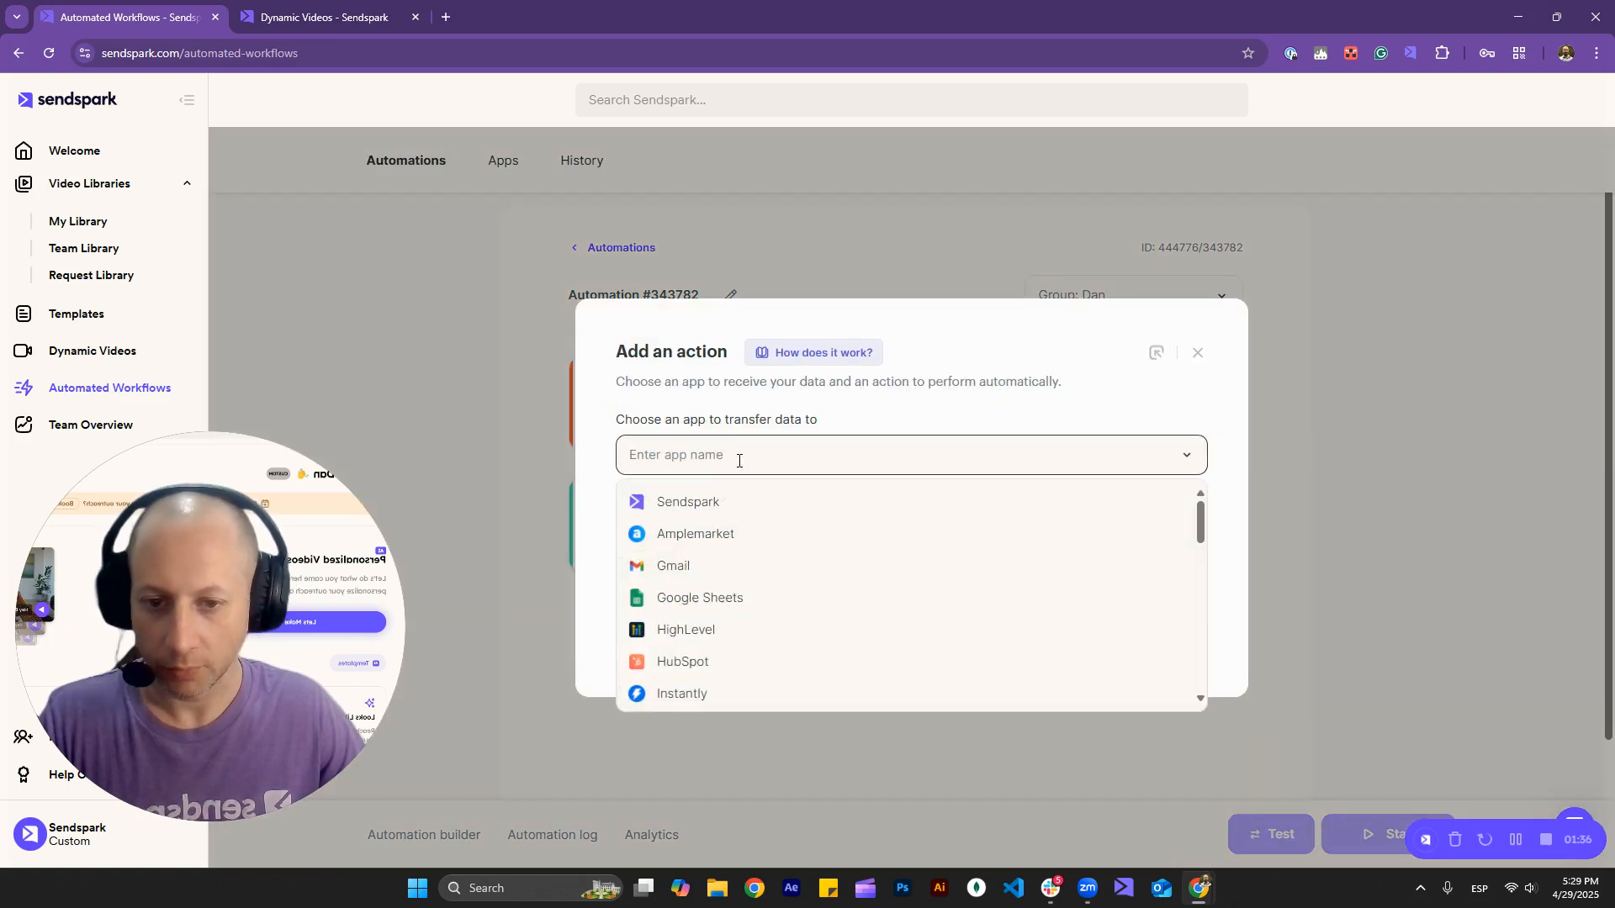
text(gmail)
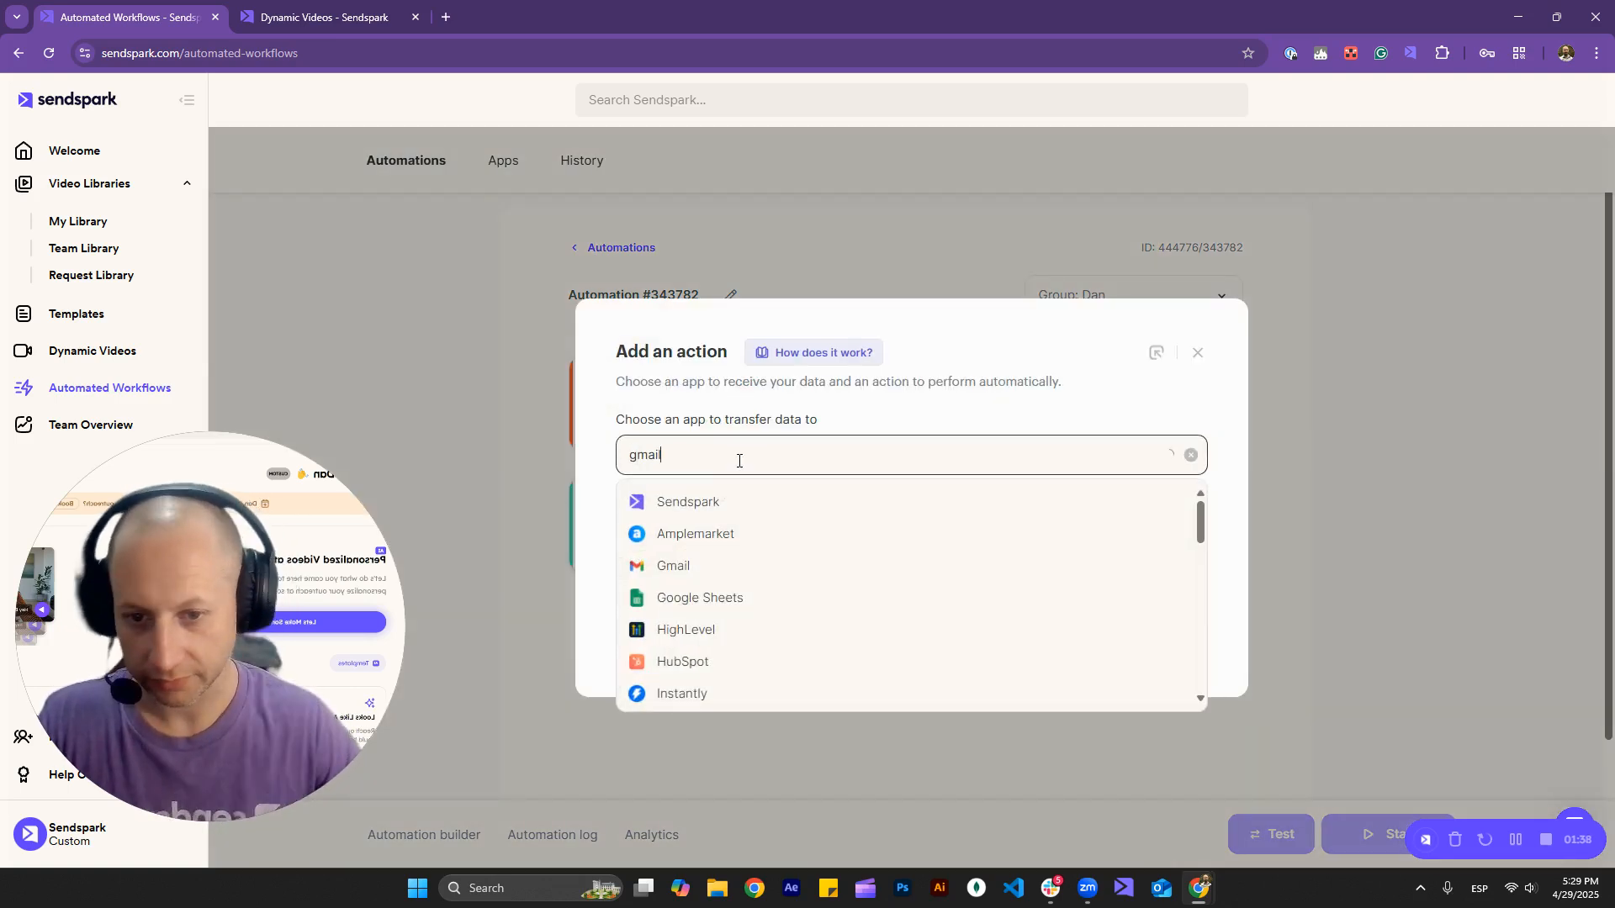
click(679, 508)
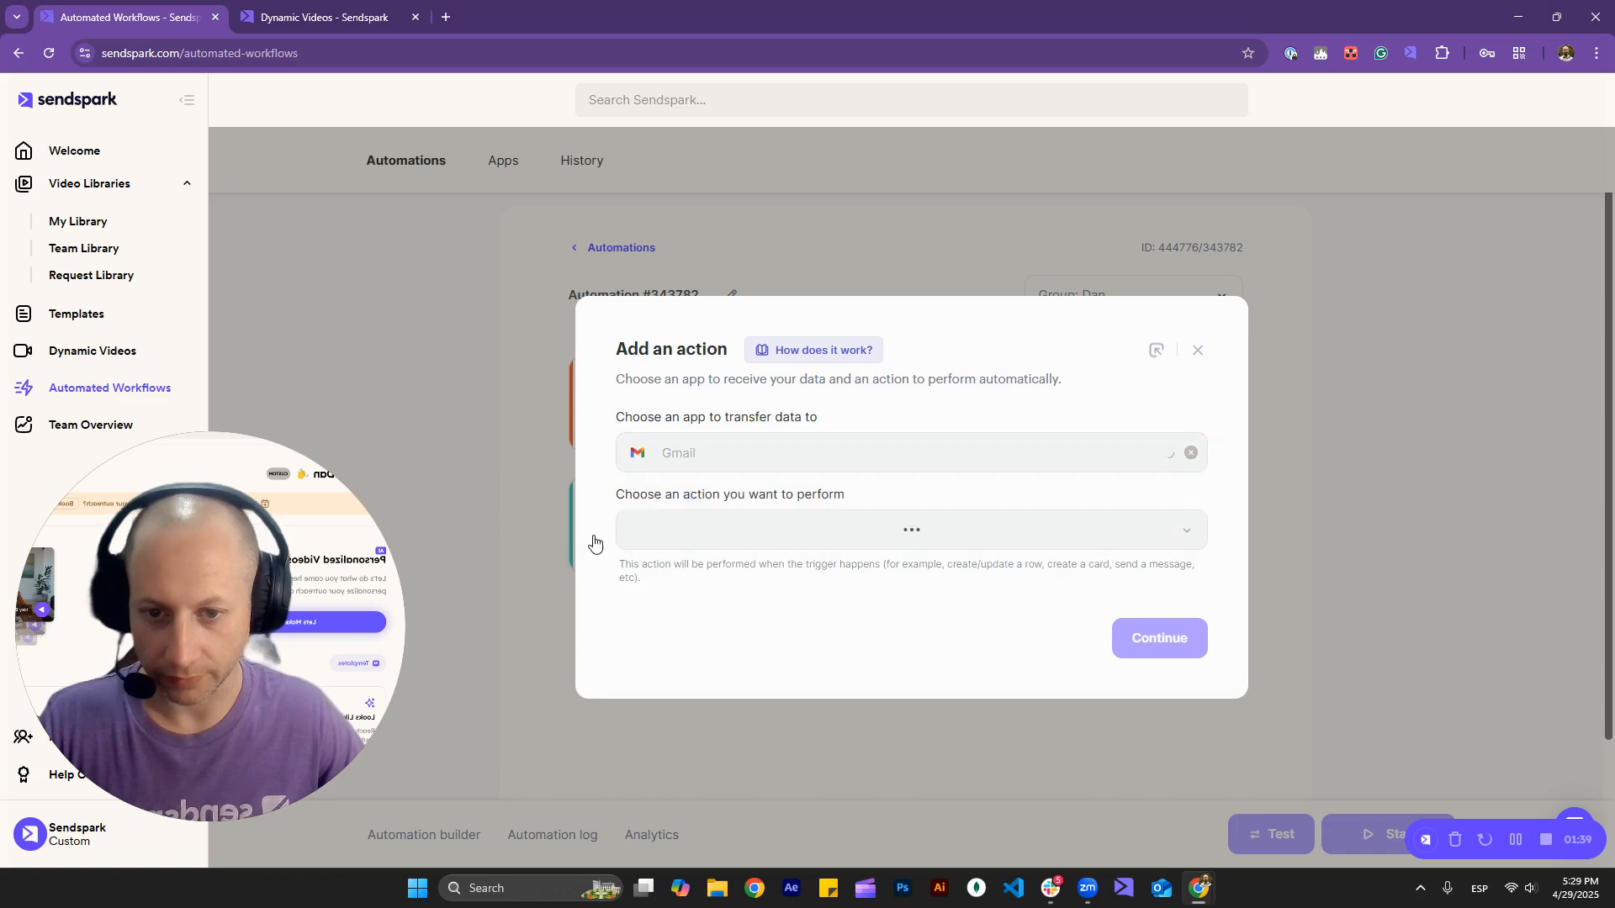
click(877, 530)
click(716, 618)
click(821, 595)
click(660, 643)
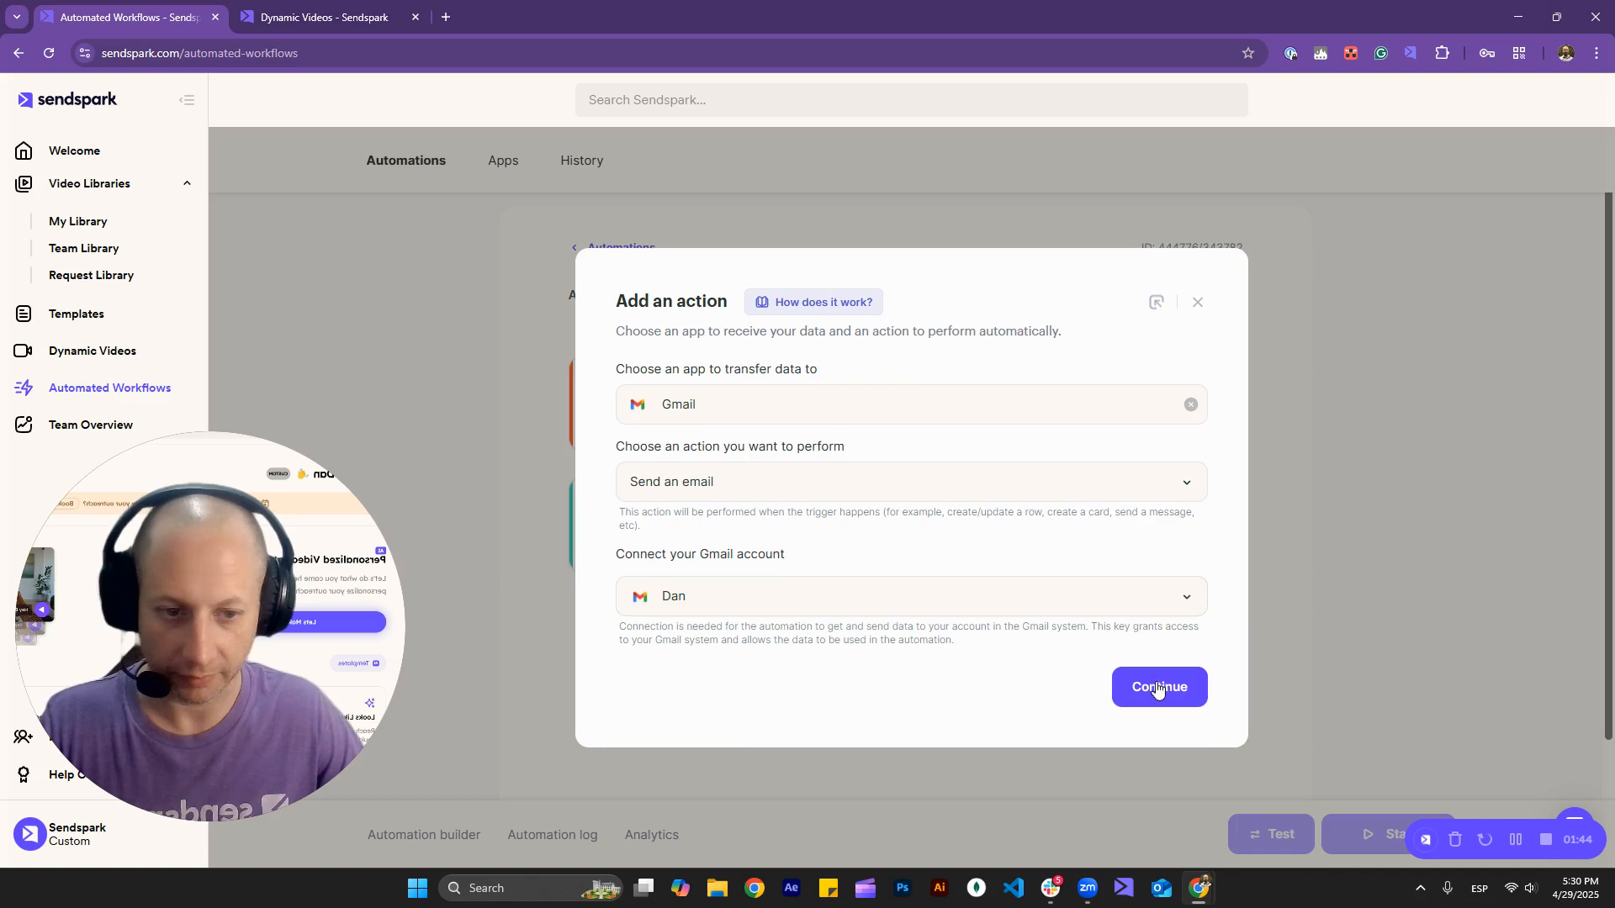
click(1159, 688)
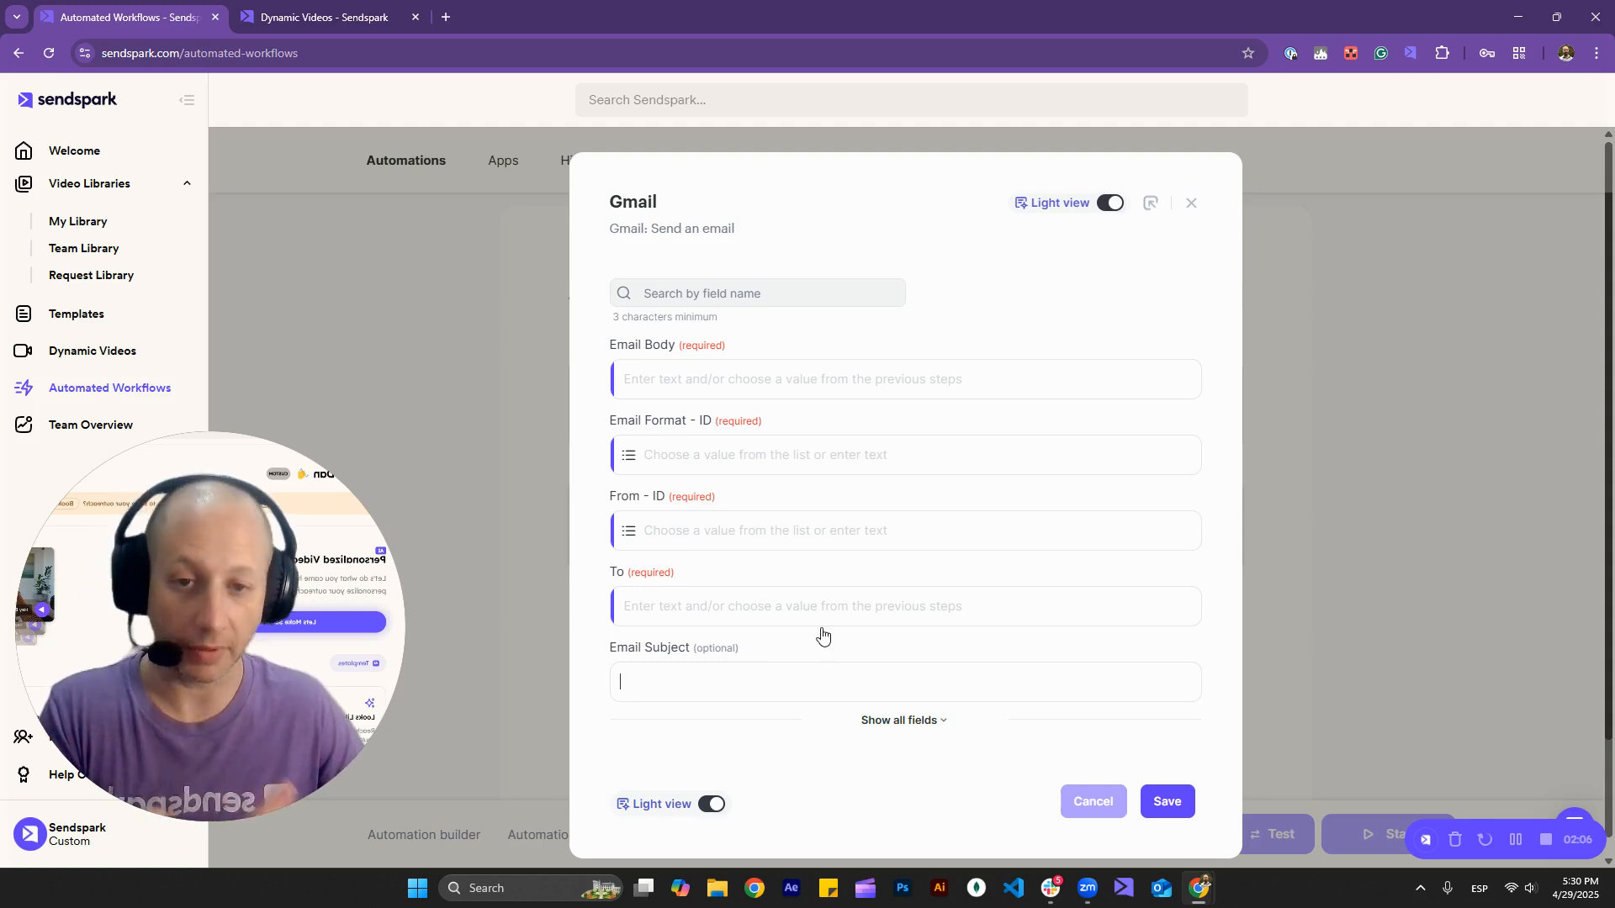
Begin the email body with the greeting "Hey", the trigger's Contact first name value and an exclamation mark
click(711, 380)
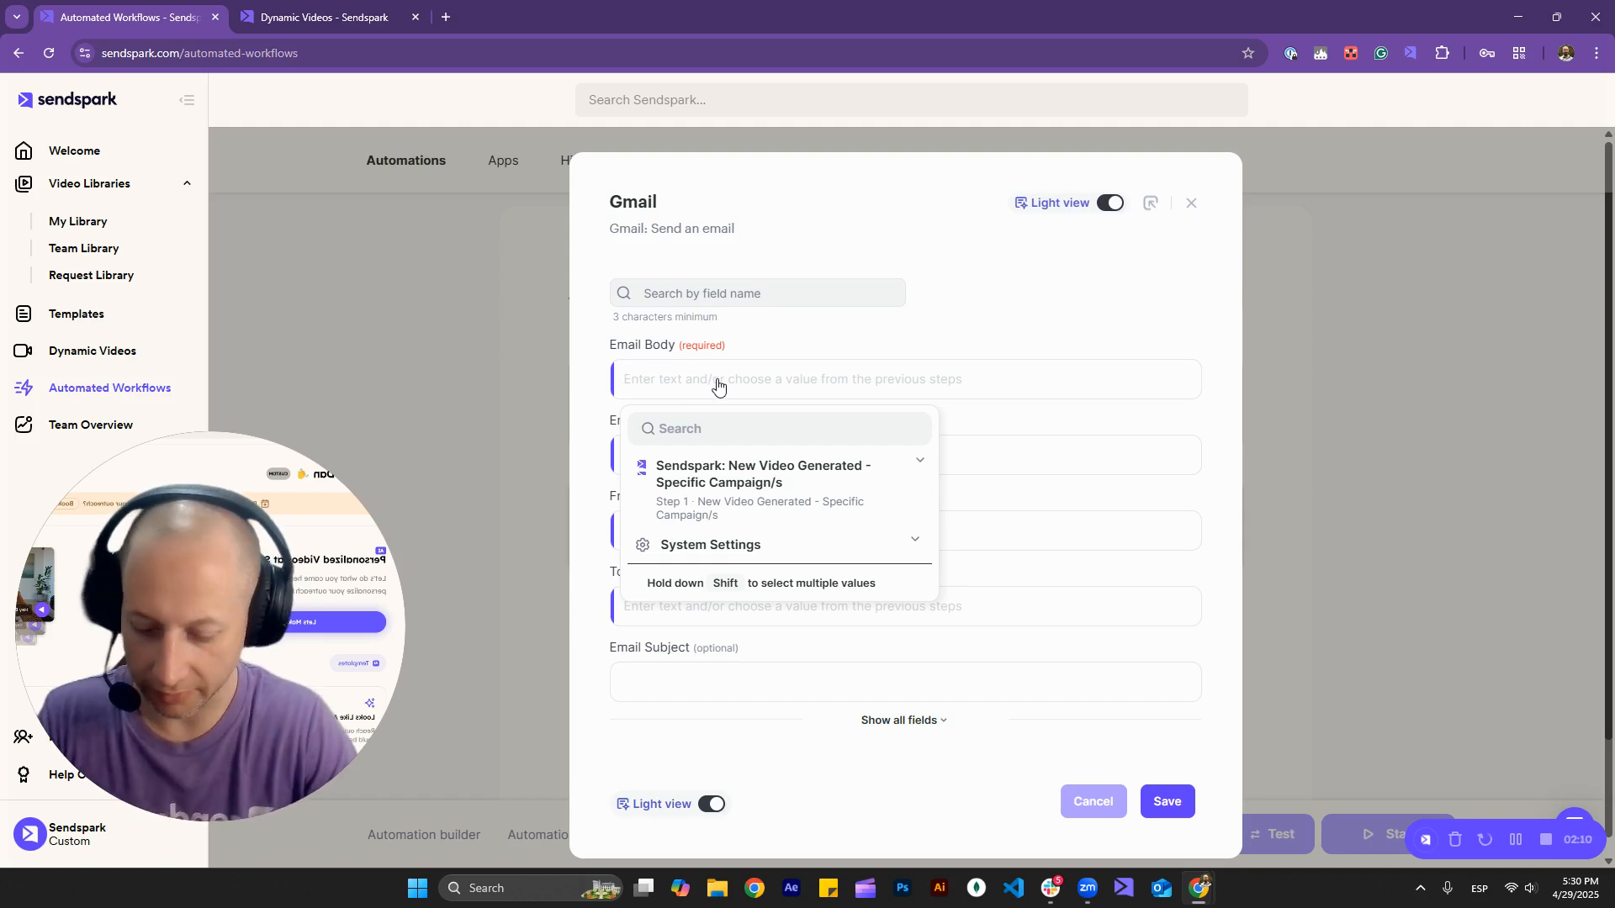
text(Hey)
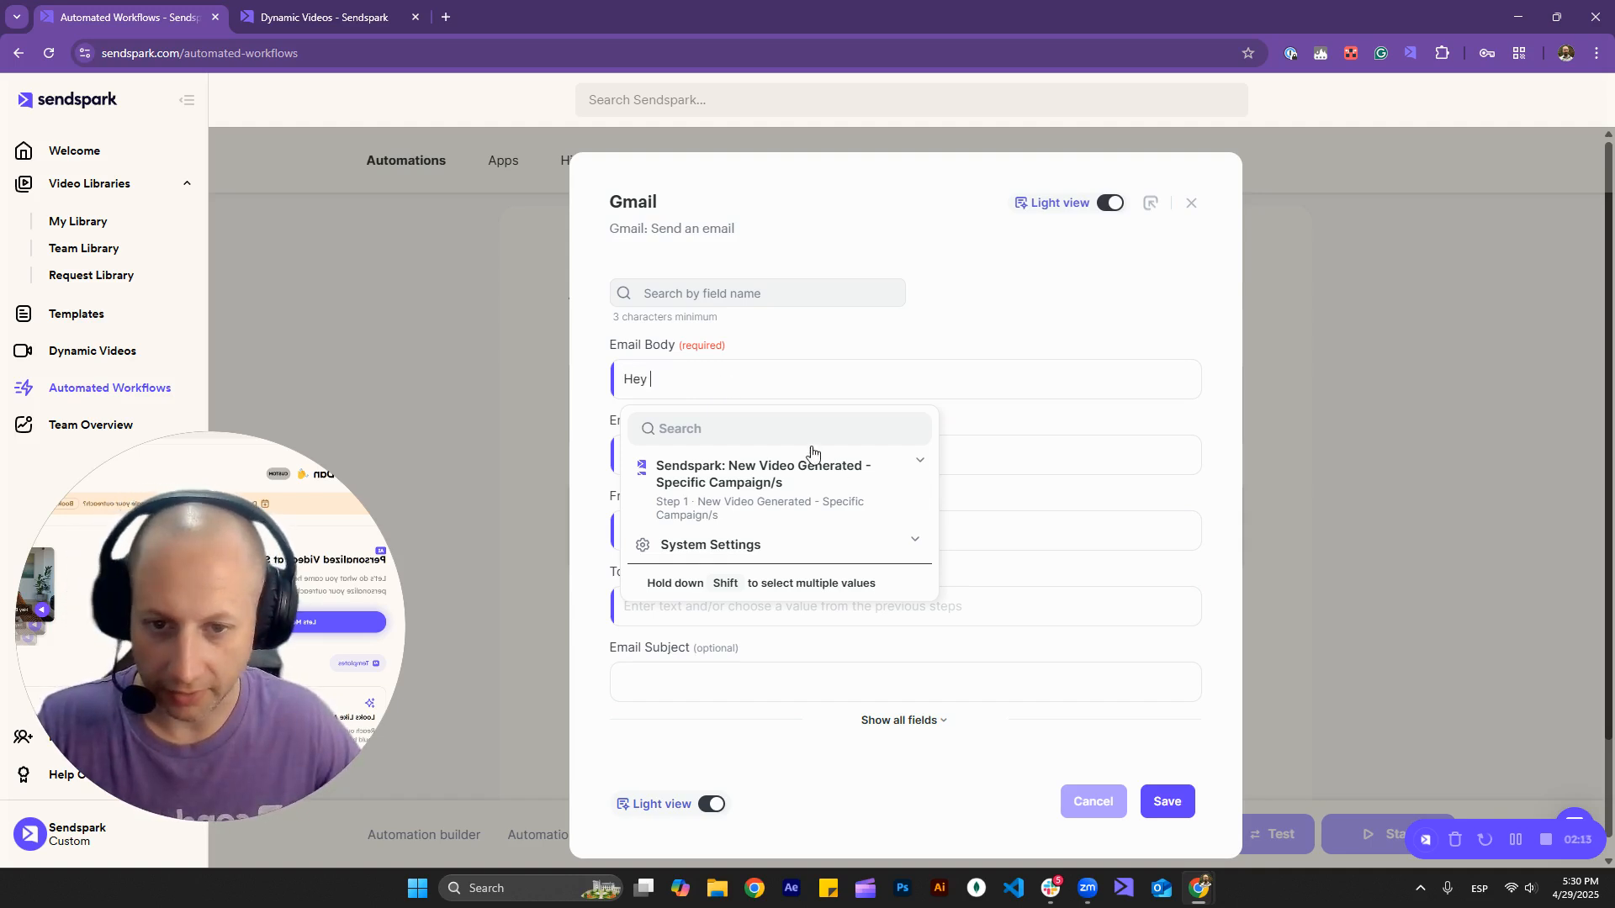
click(768, 428)
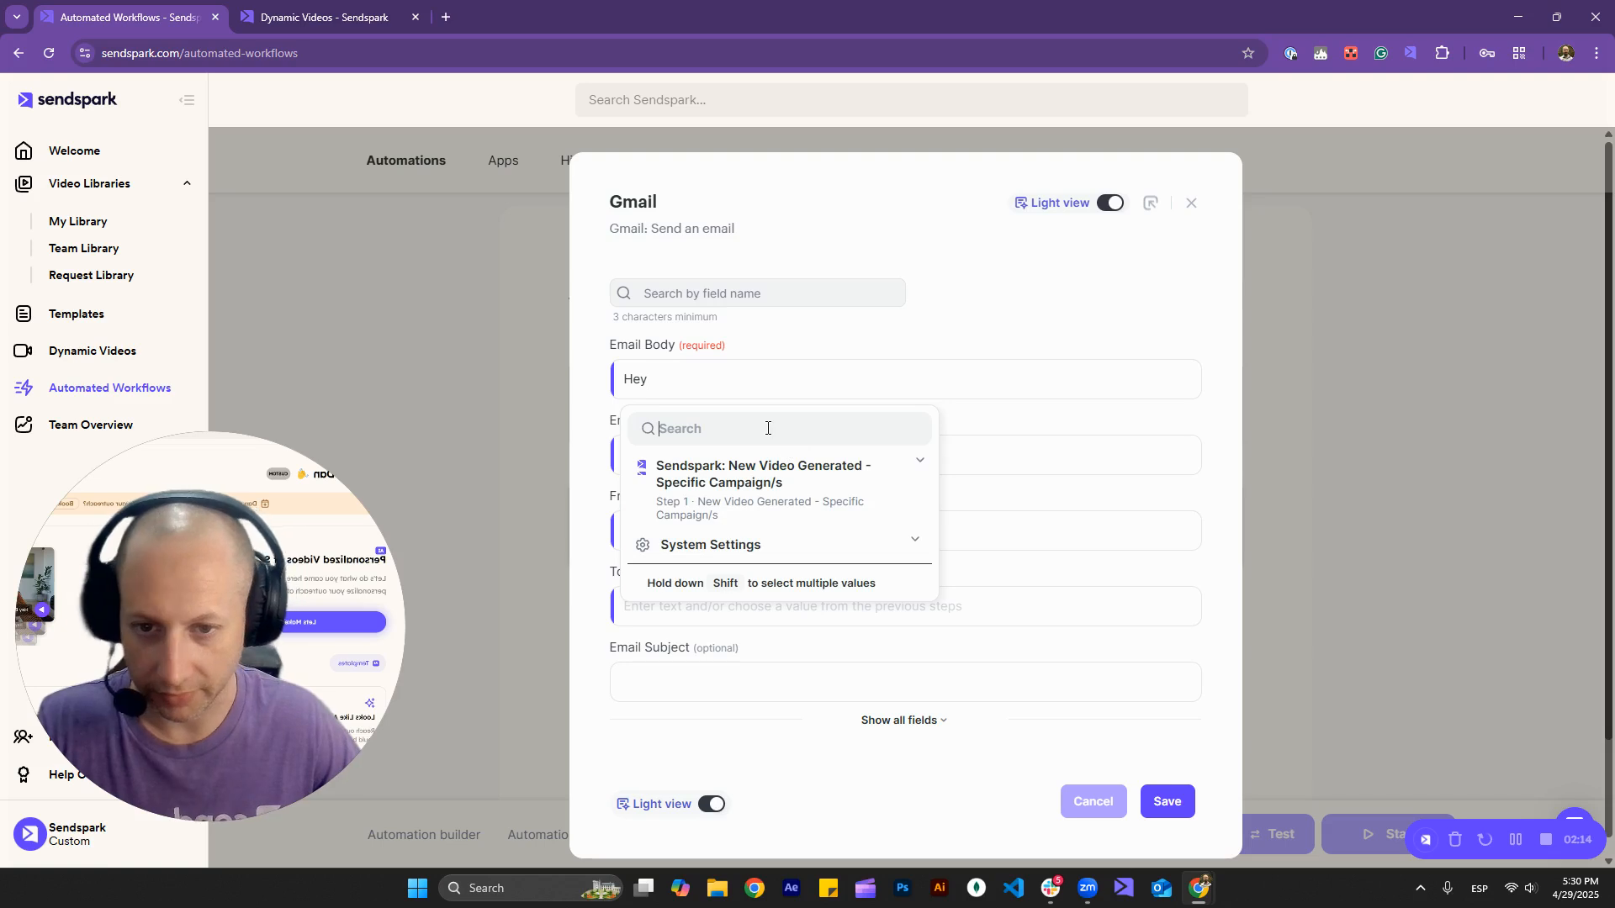
text(fir)
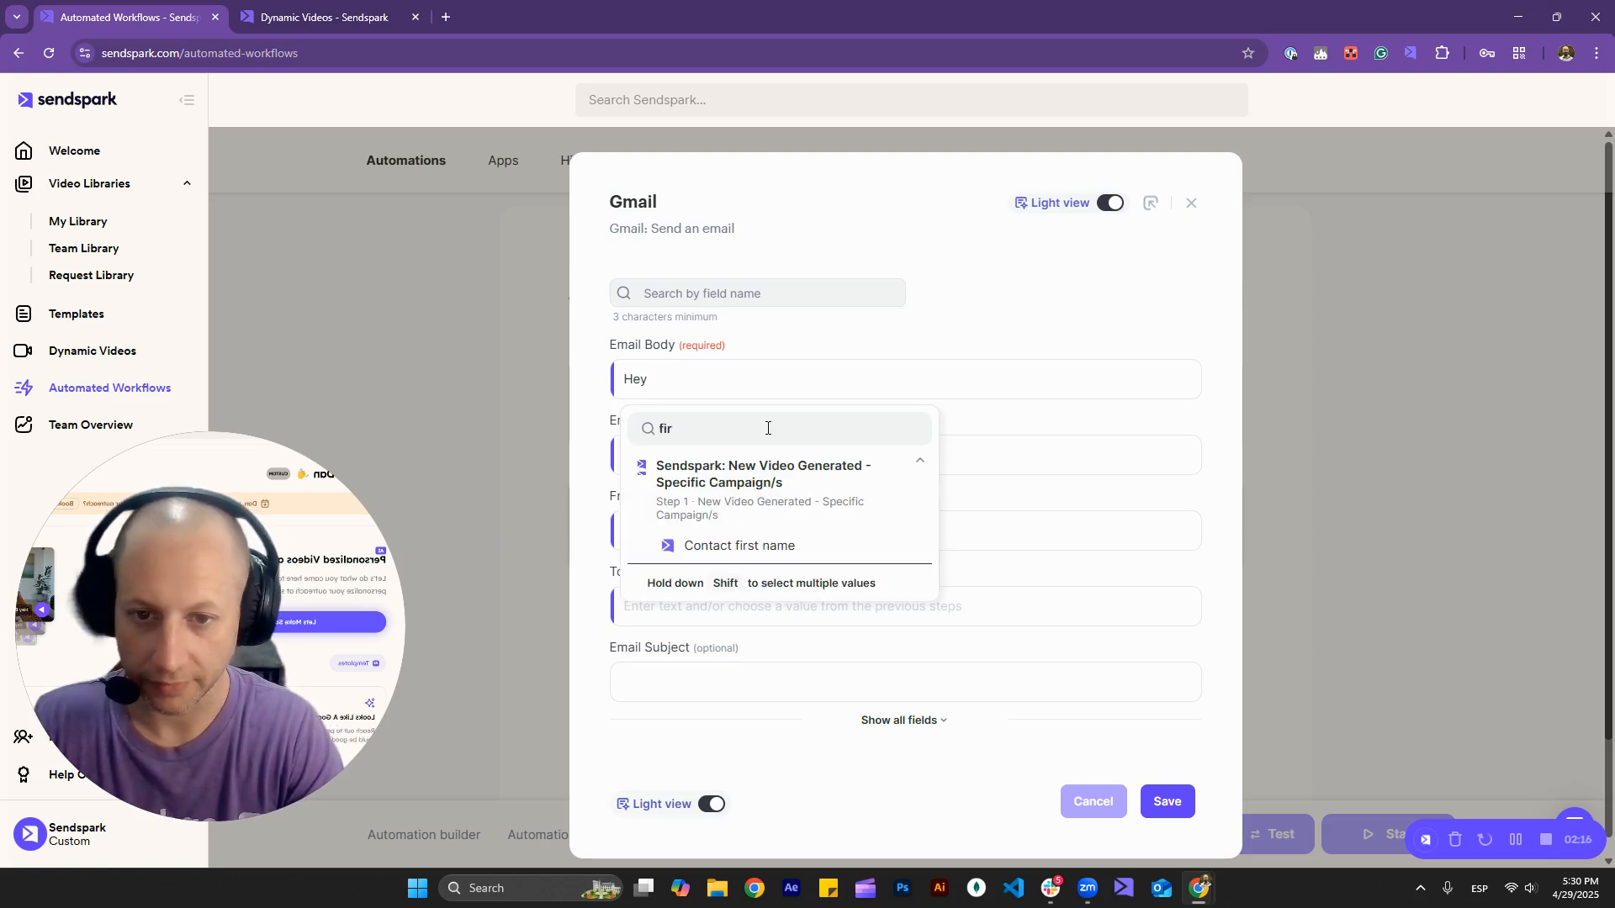
key(BackSpace)
key(BackSpace)
text(st n)
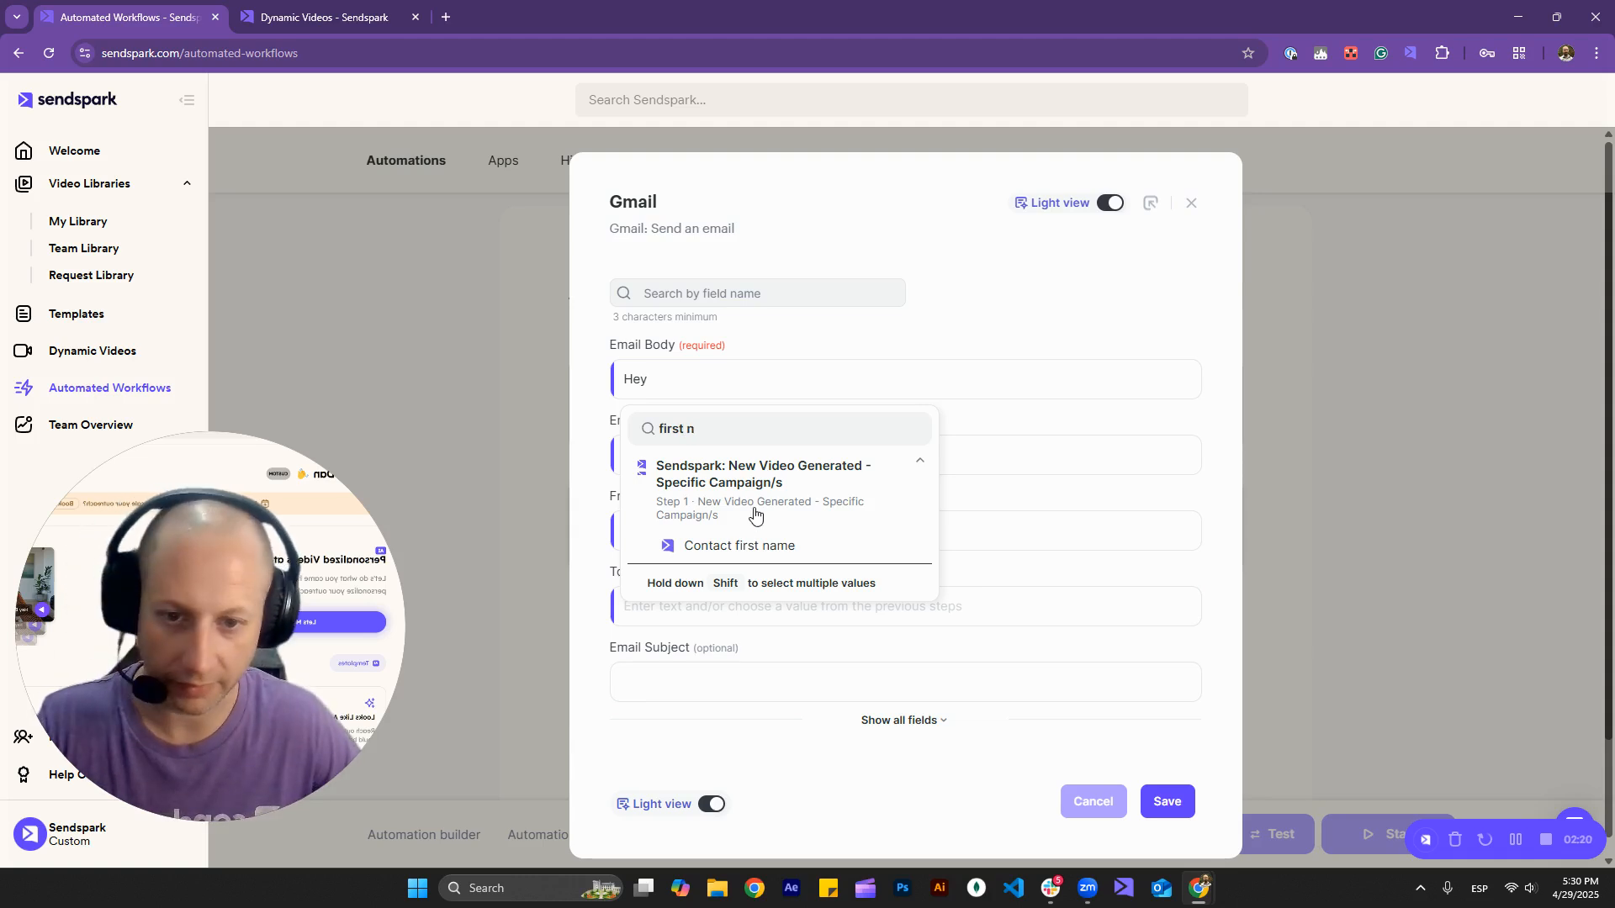
click(737, 544)
text(,)
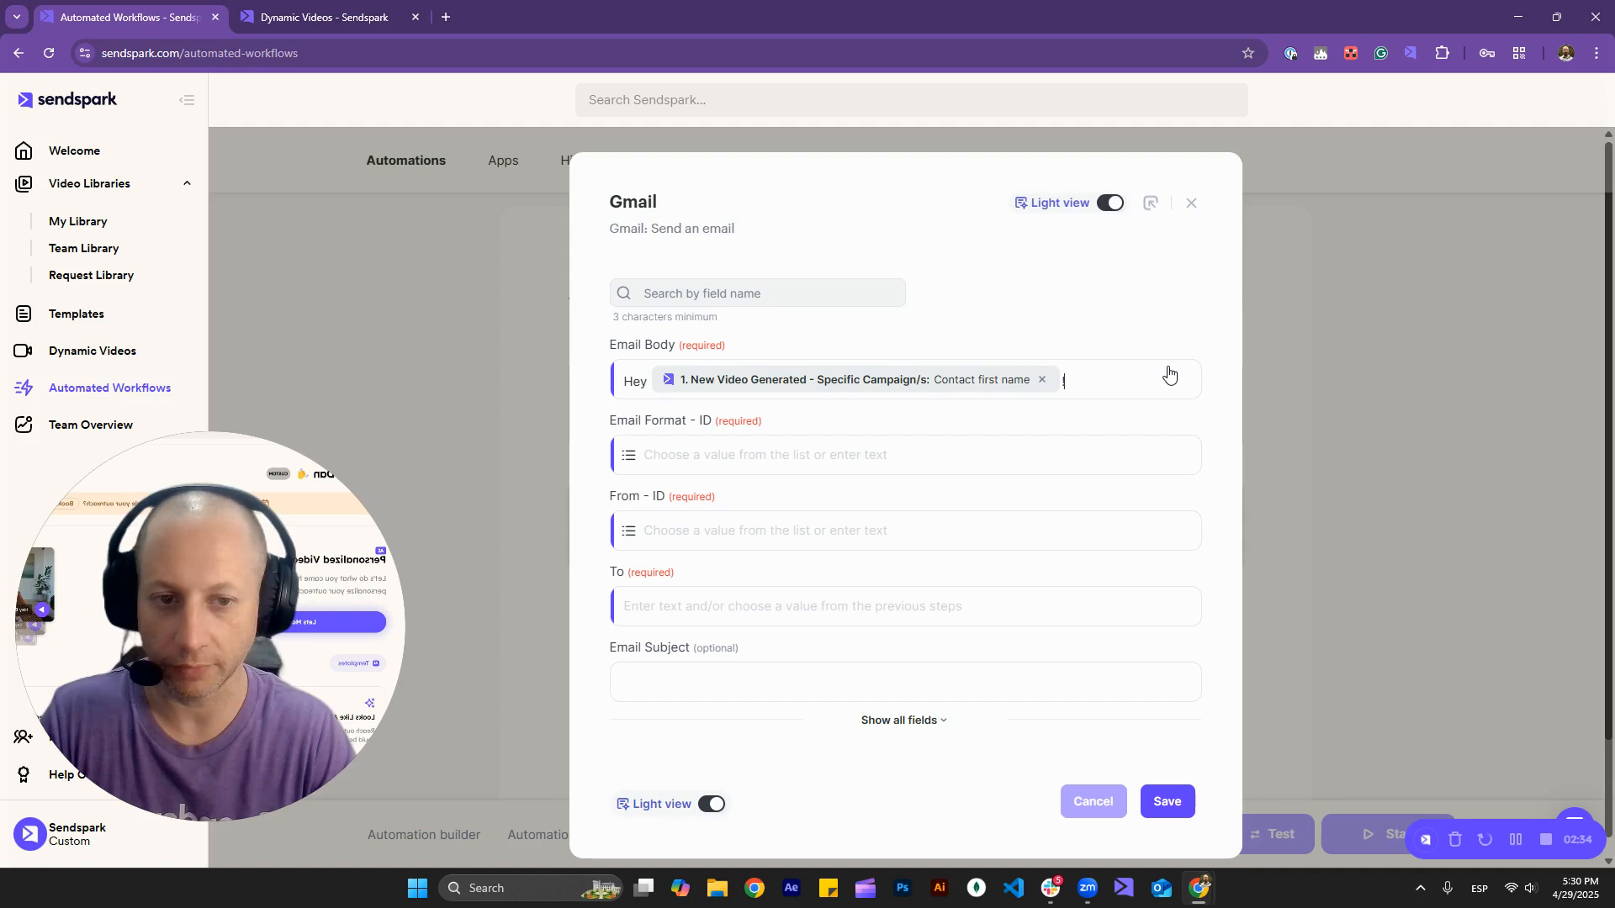
key(Return)
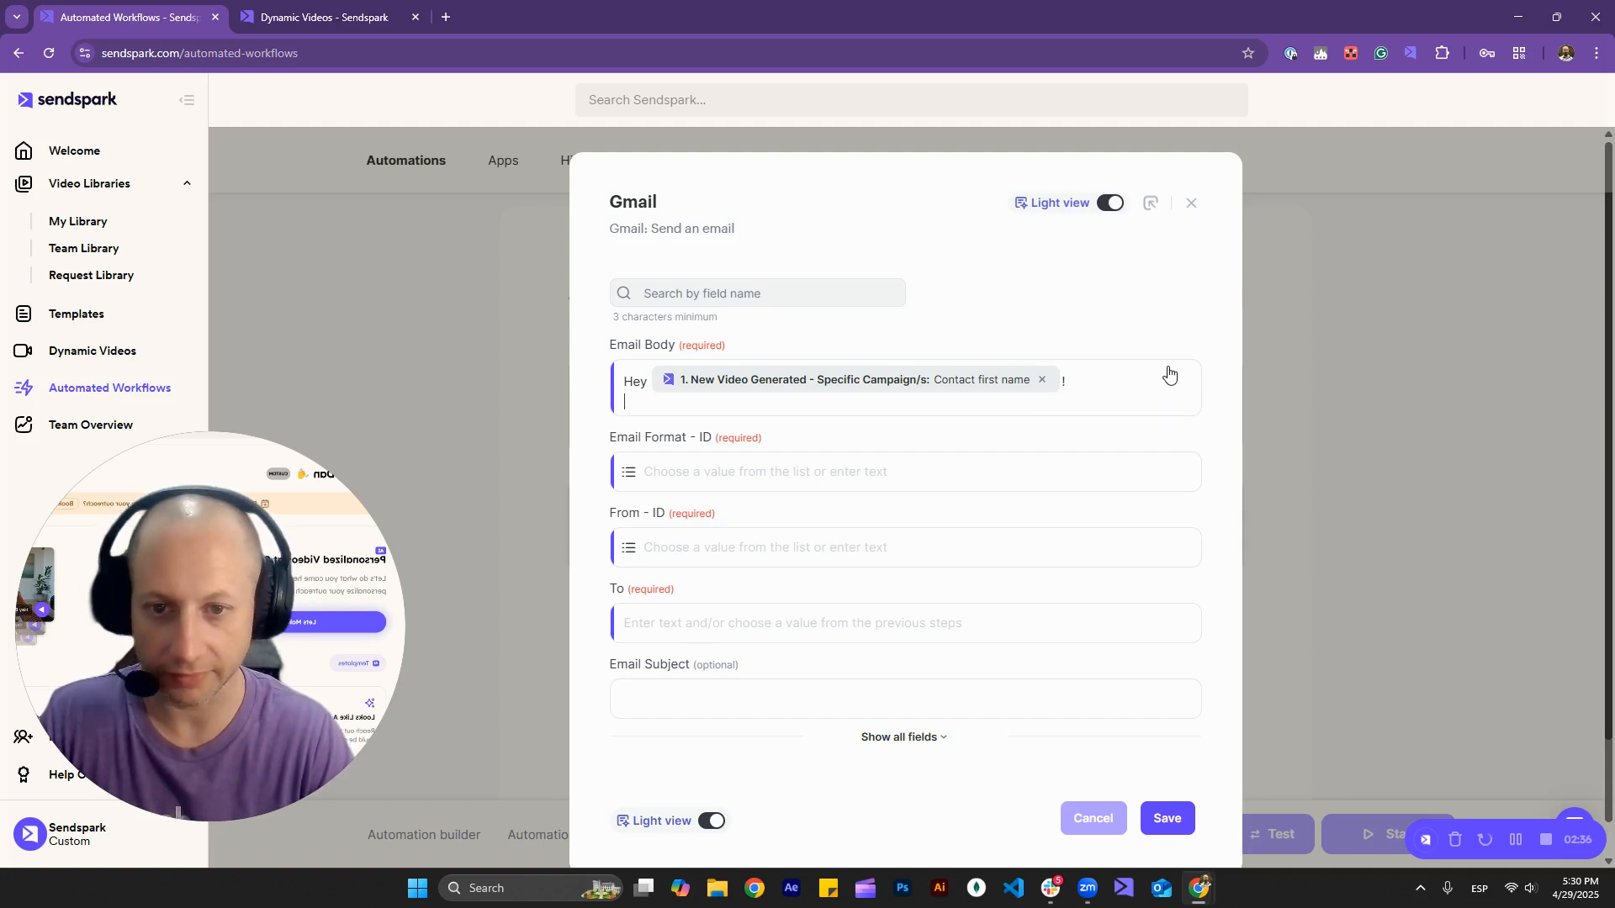
key(BackSpace)
key(BackSpace)
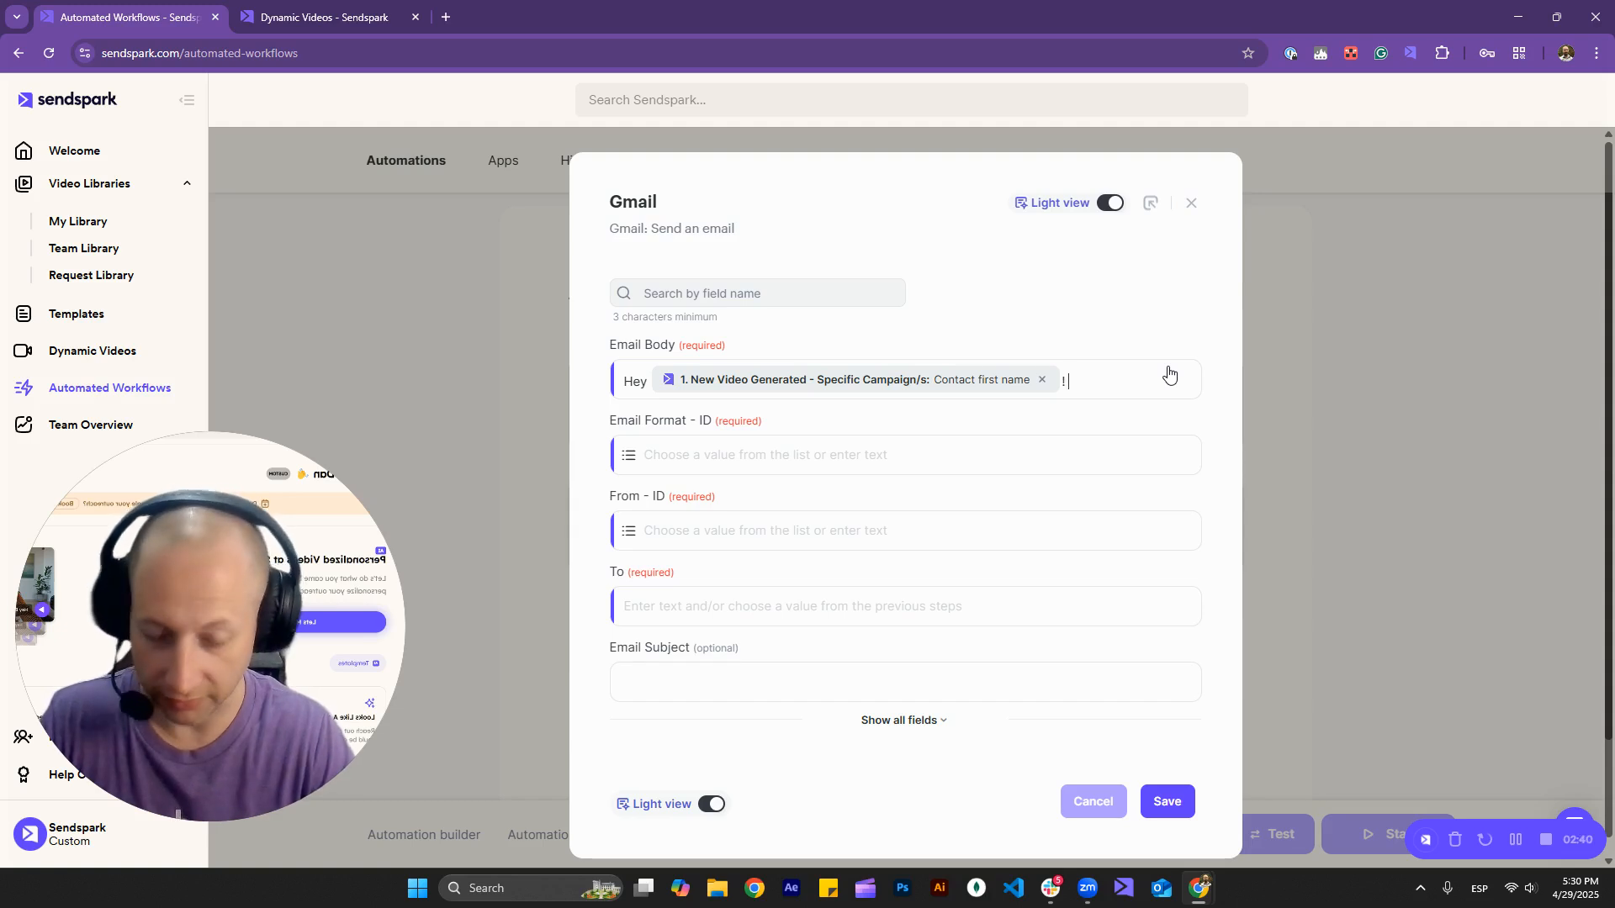
Add two <br> line breaks after the greeting in the email body, followed by the line "Check this out:"
text(<br>)
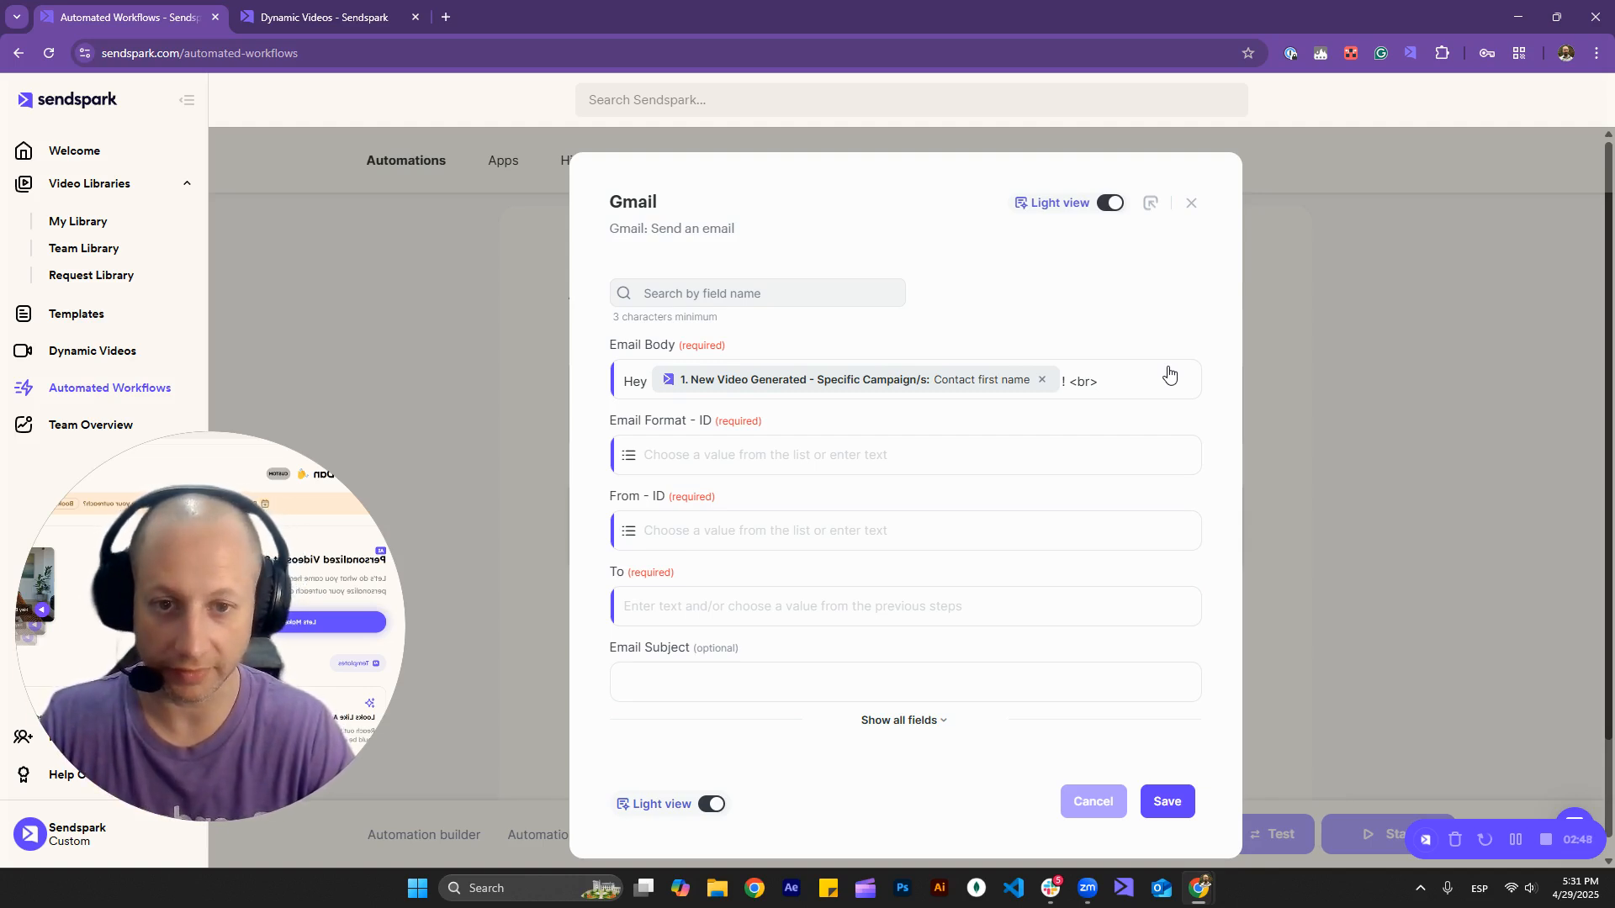
key(Return)
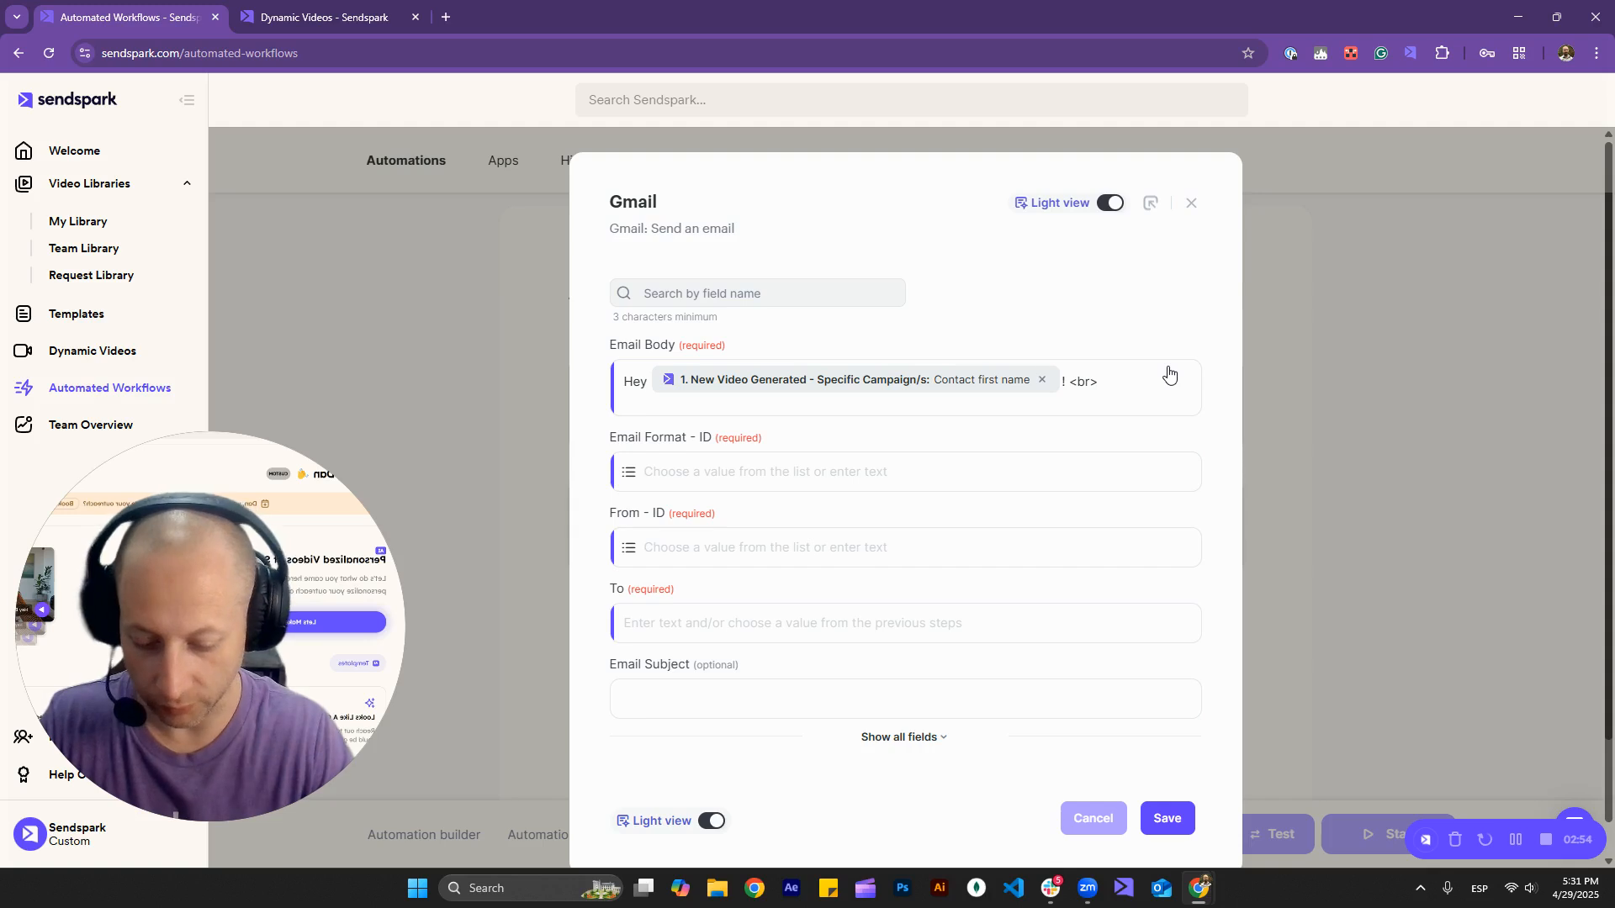
text(<)
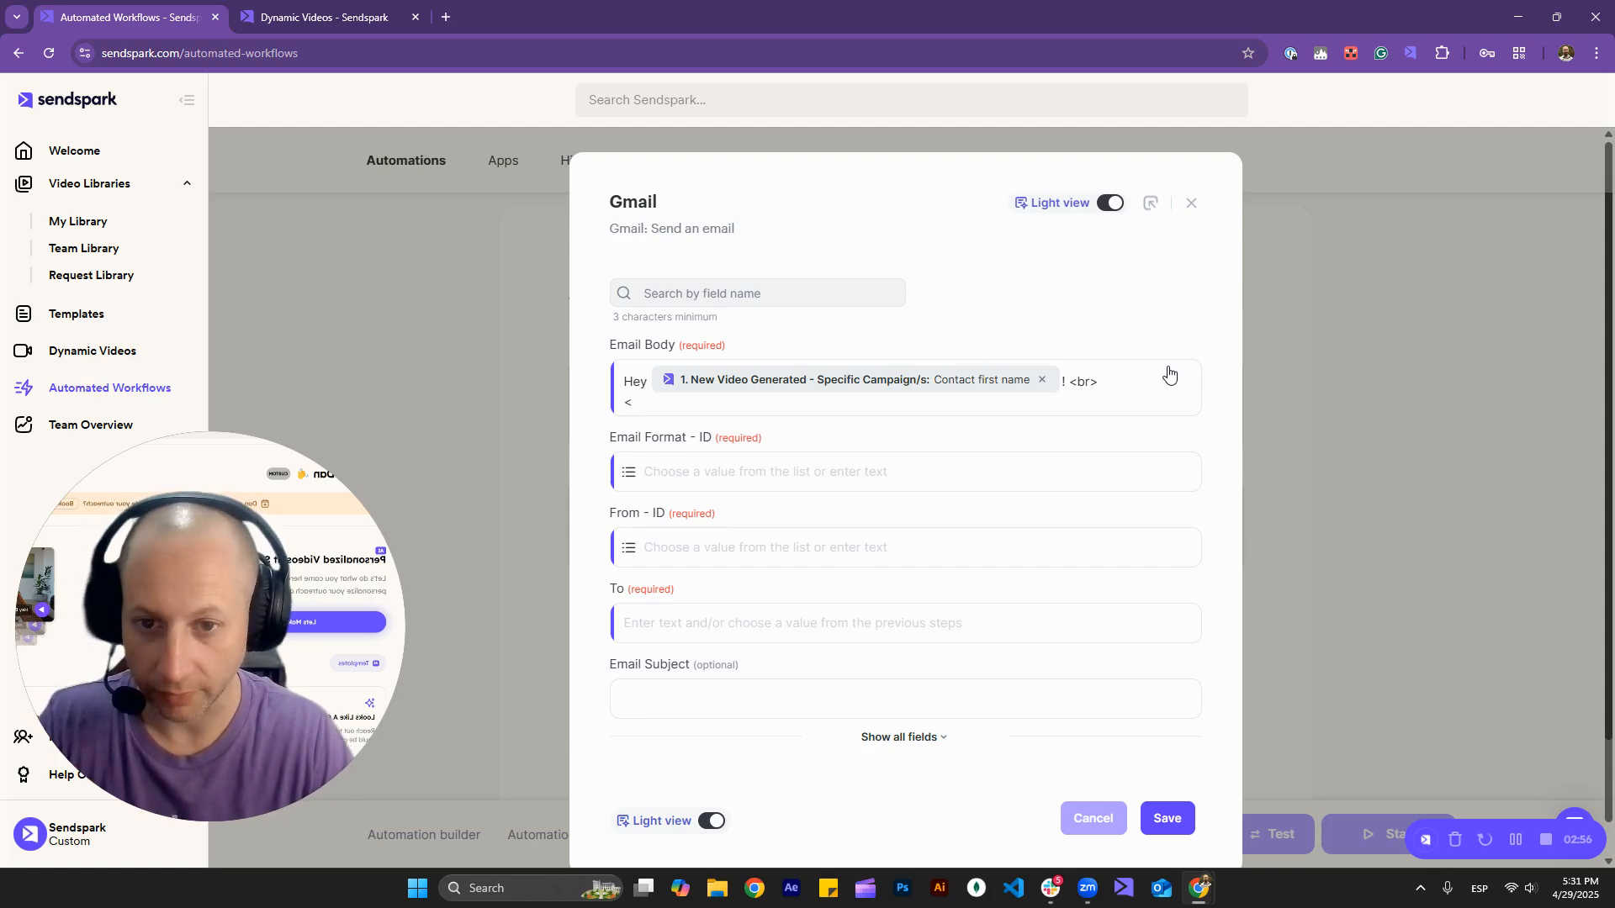
text(br>)
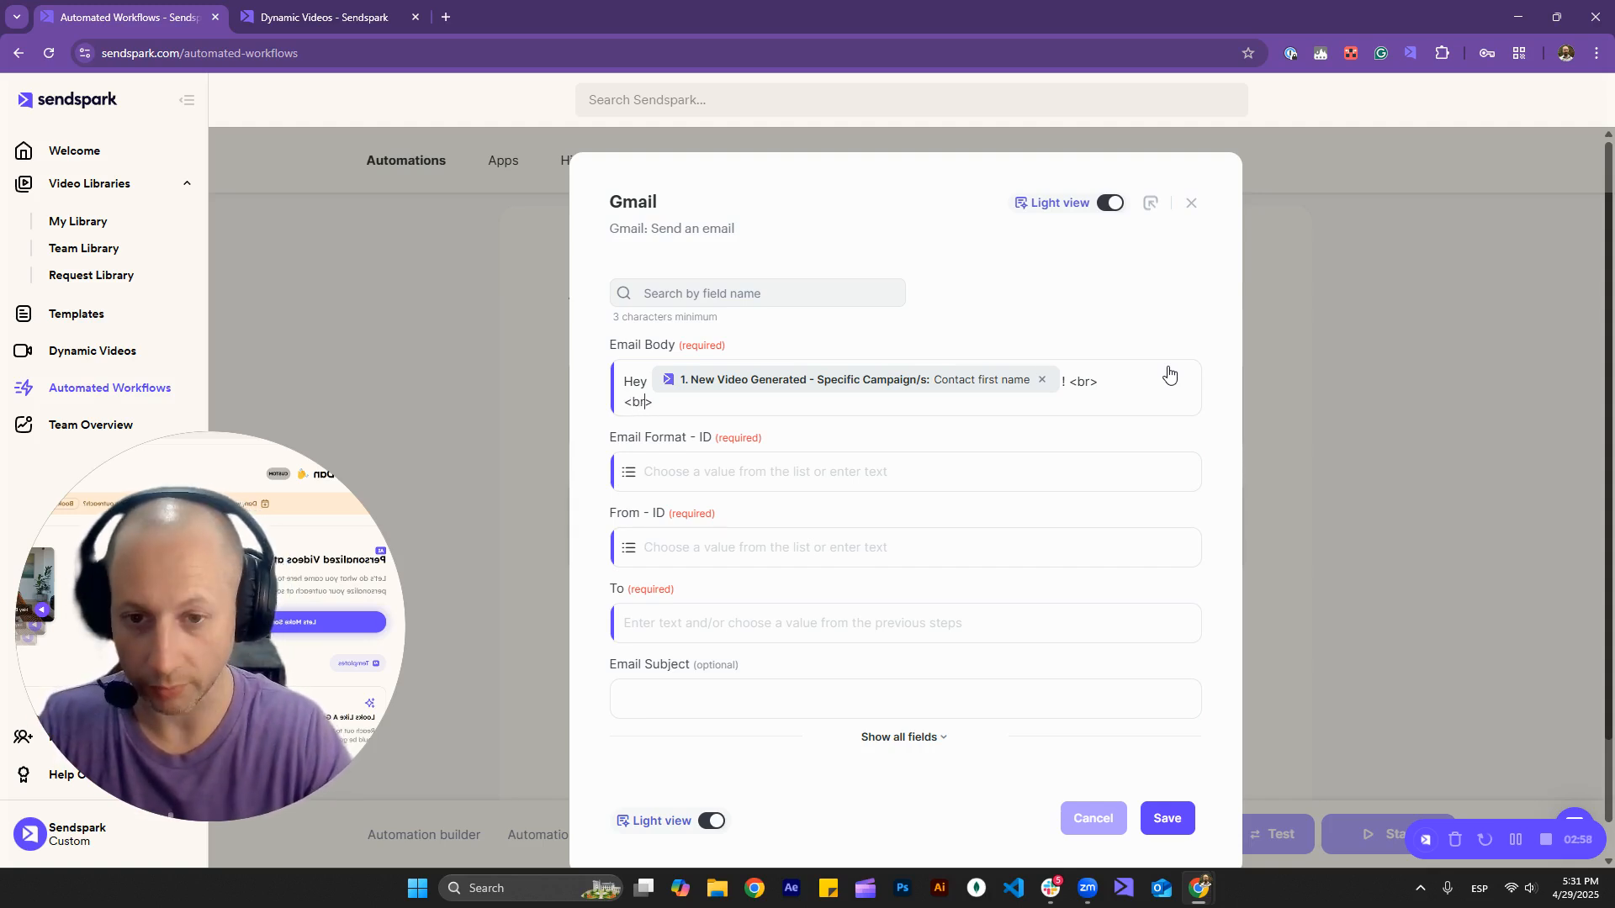
key(Return)
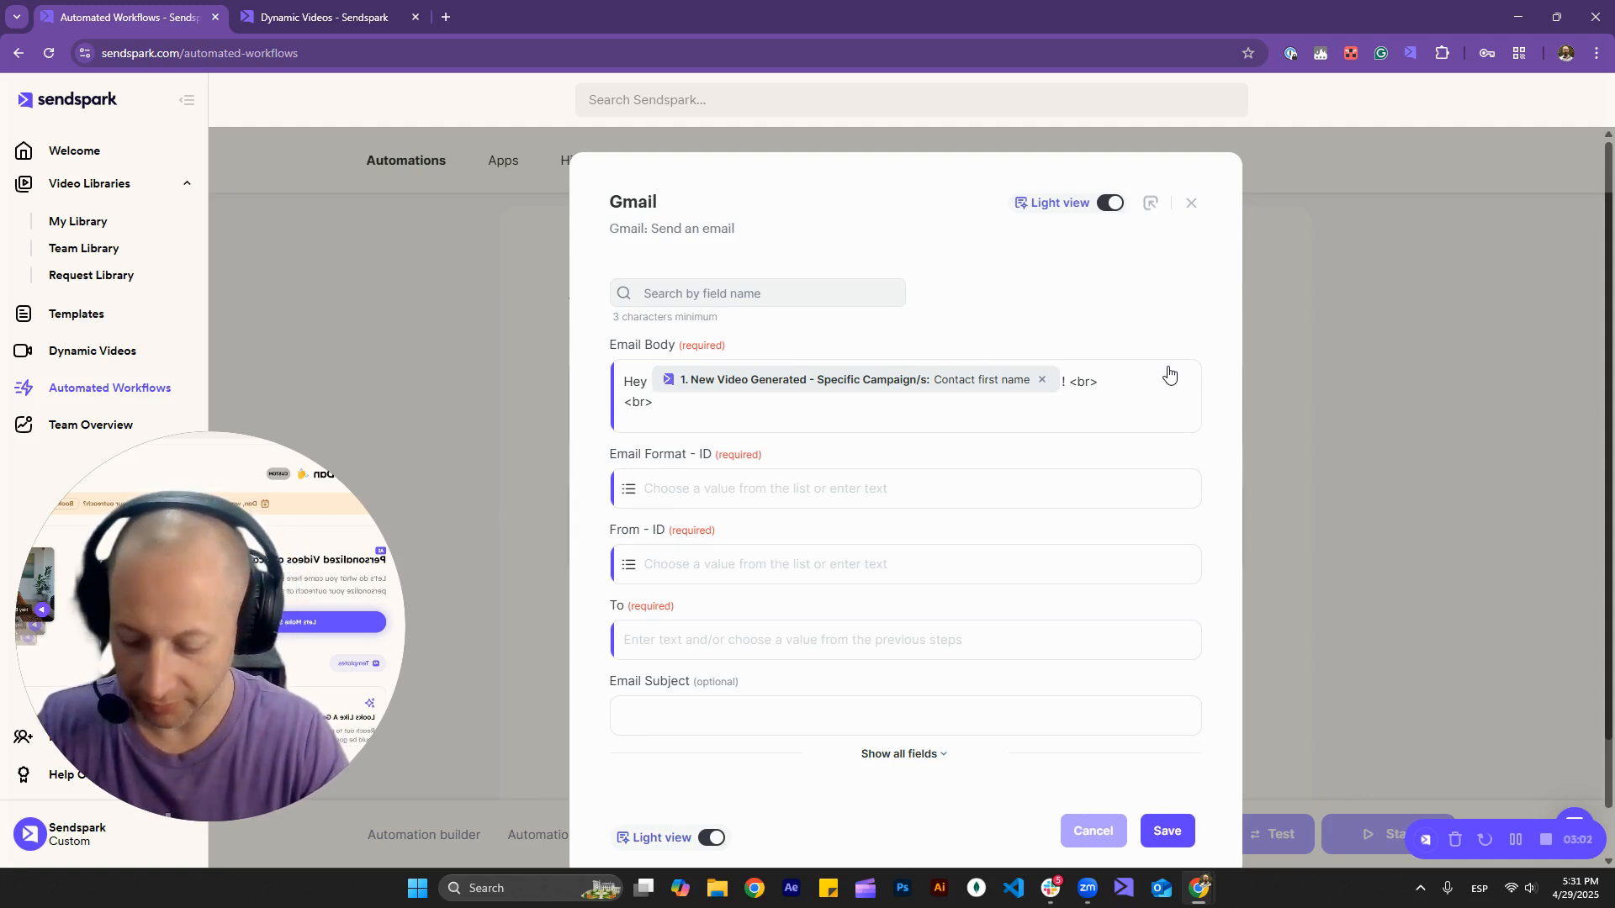
text(Check this ou)
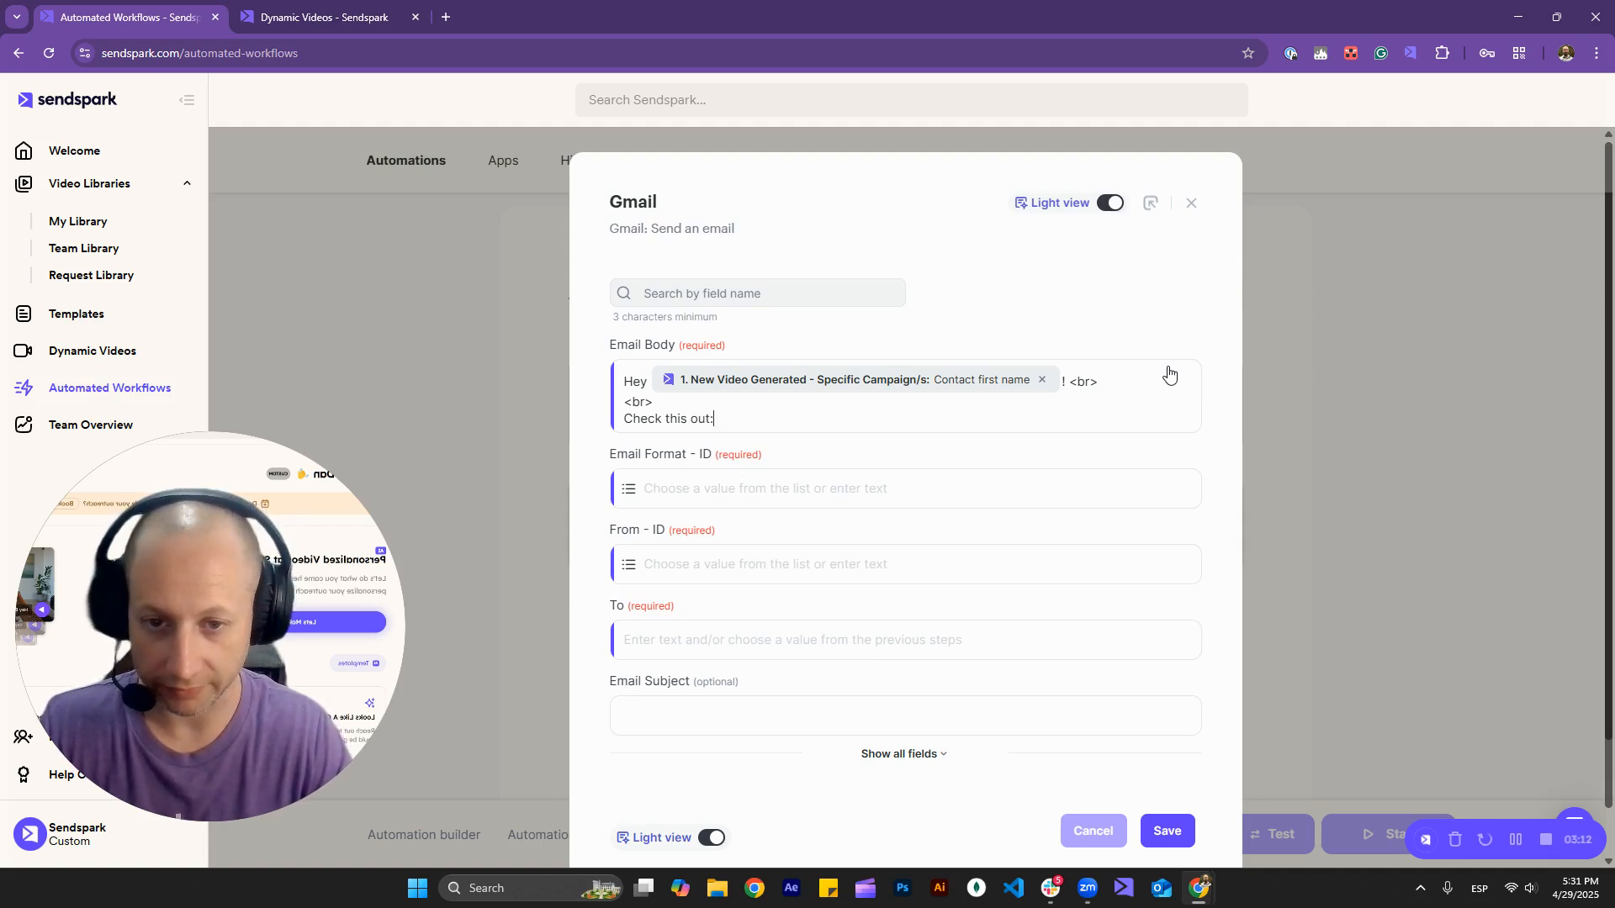
Finish the "Check this out:" line in the email body and add a <p> tag on its own line below, followed by a new line
text(t:)
key(Return)
text(<)
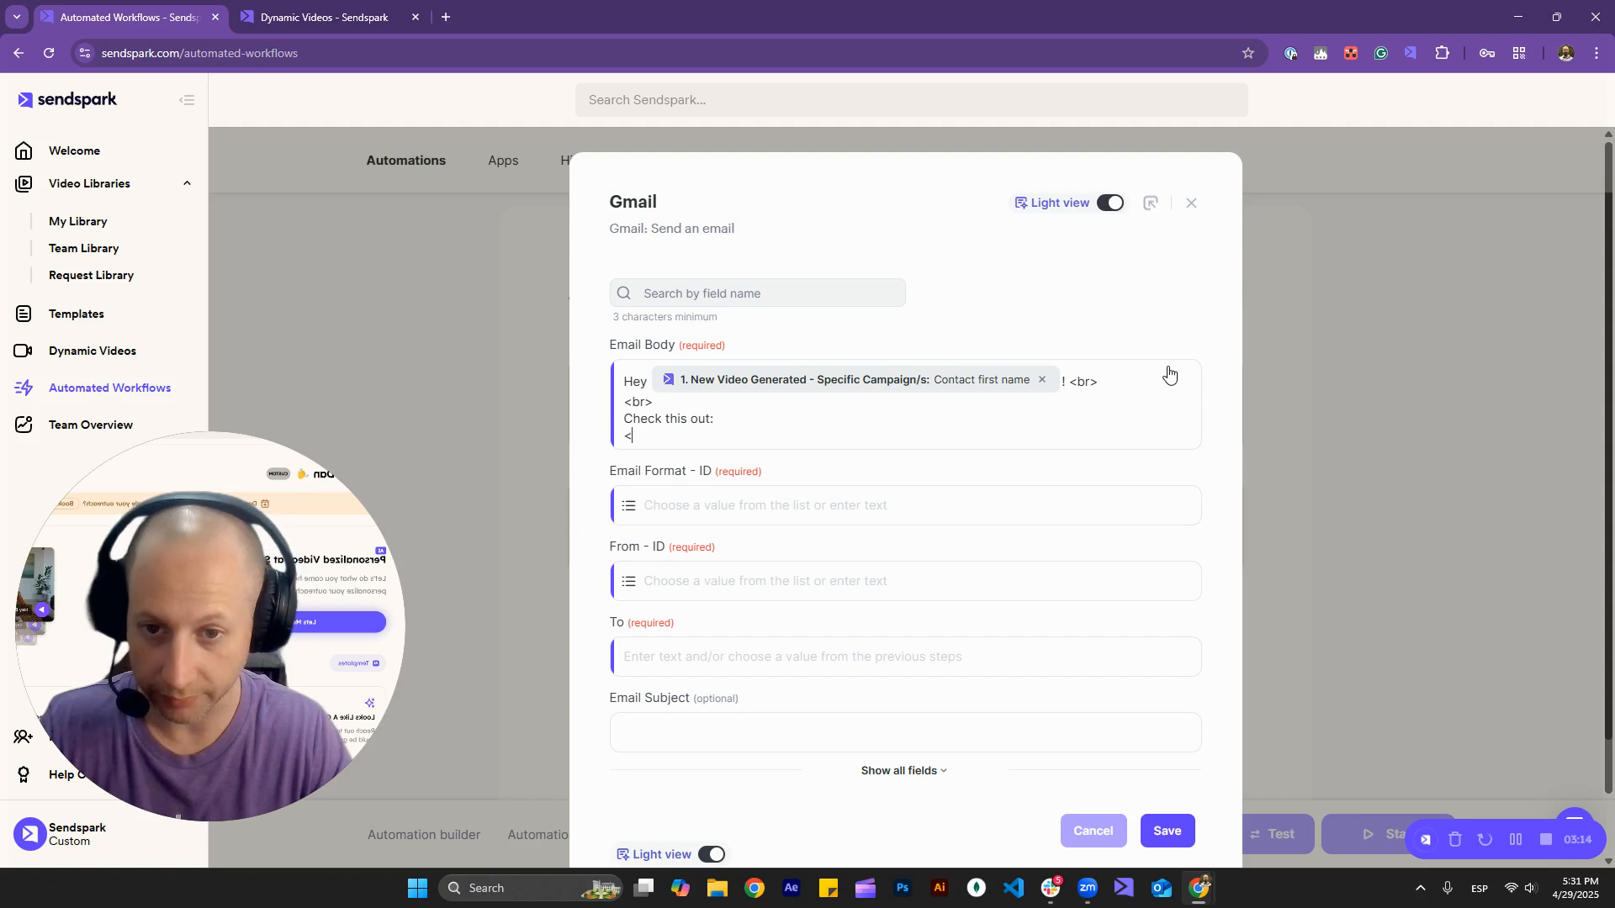
text(p<)
key(BackSpace)
text(>)
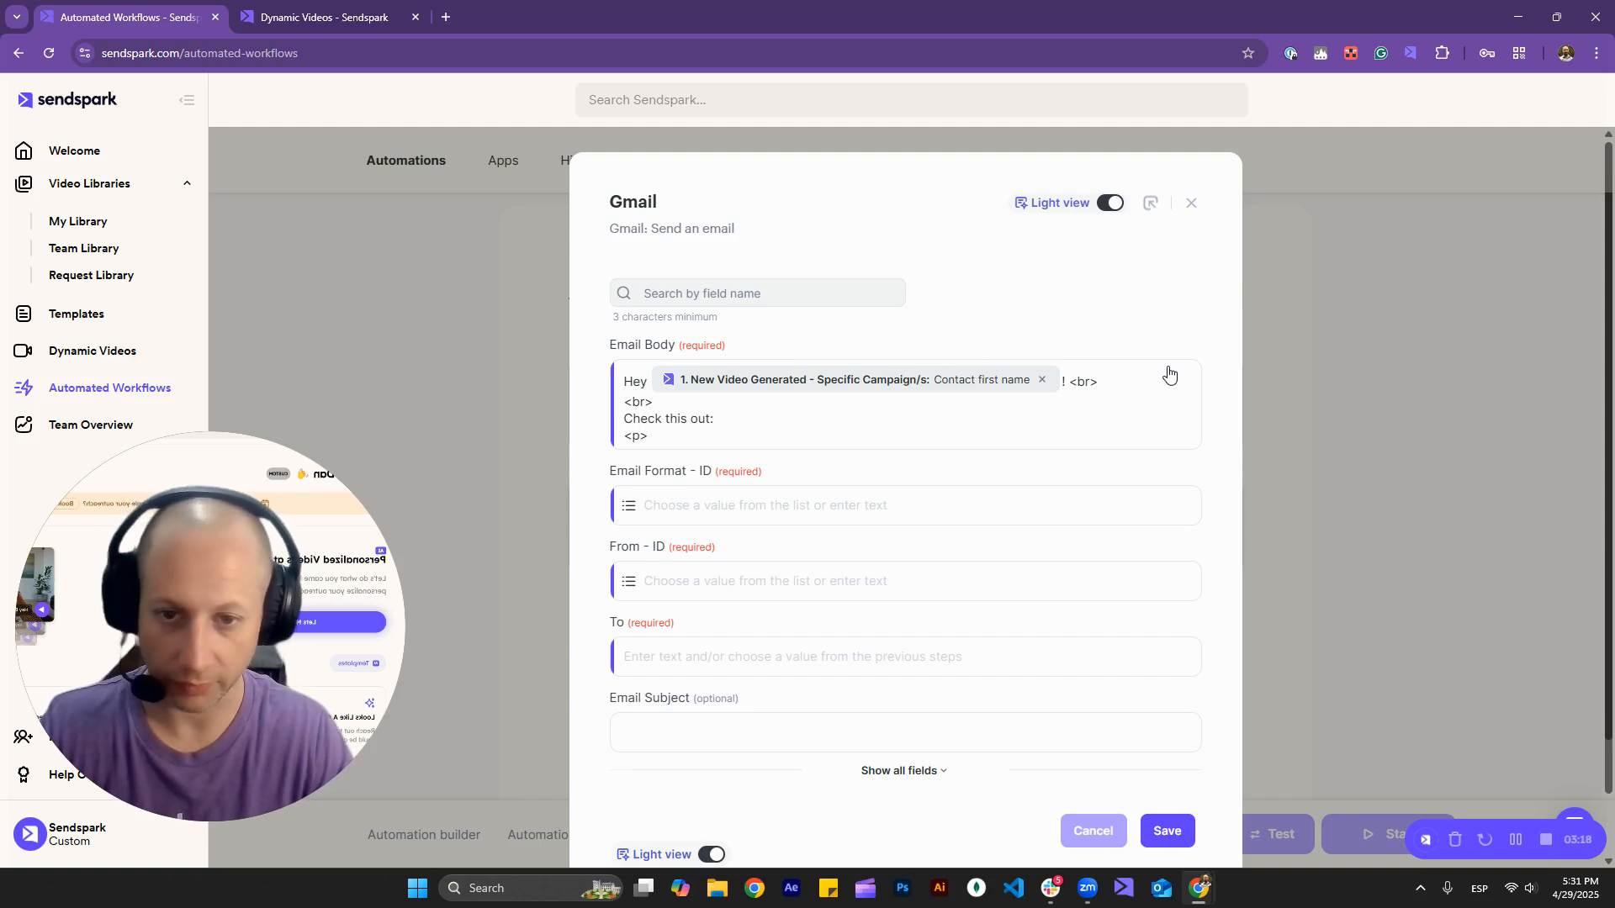
key(Up)
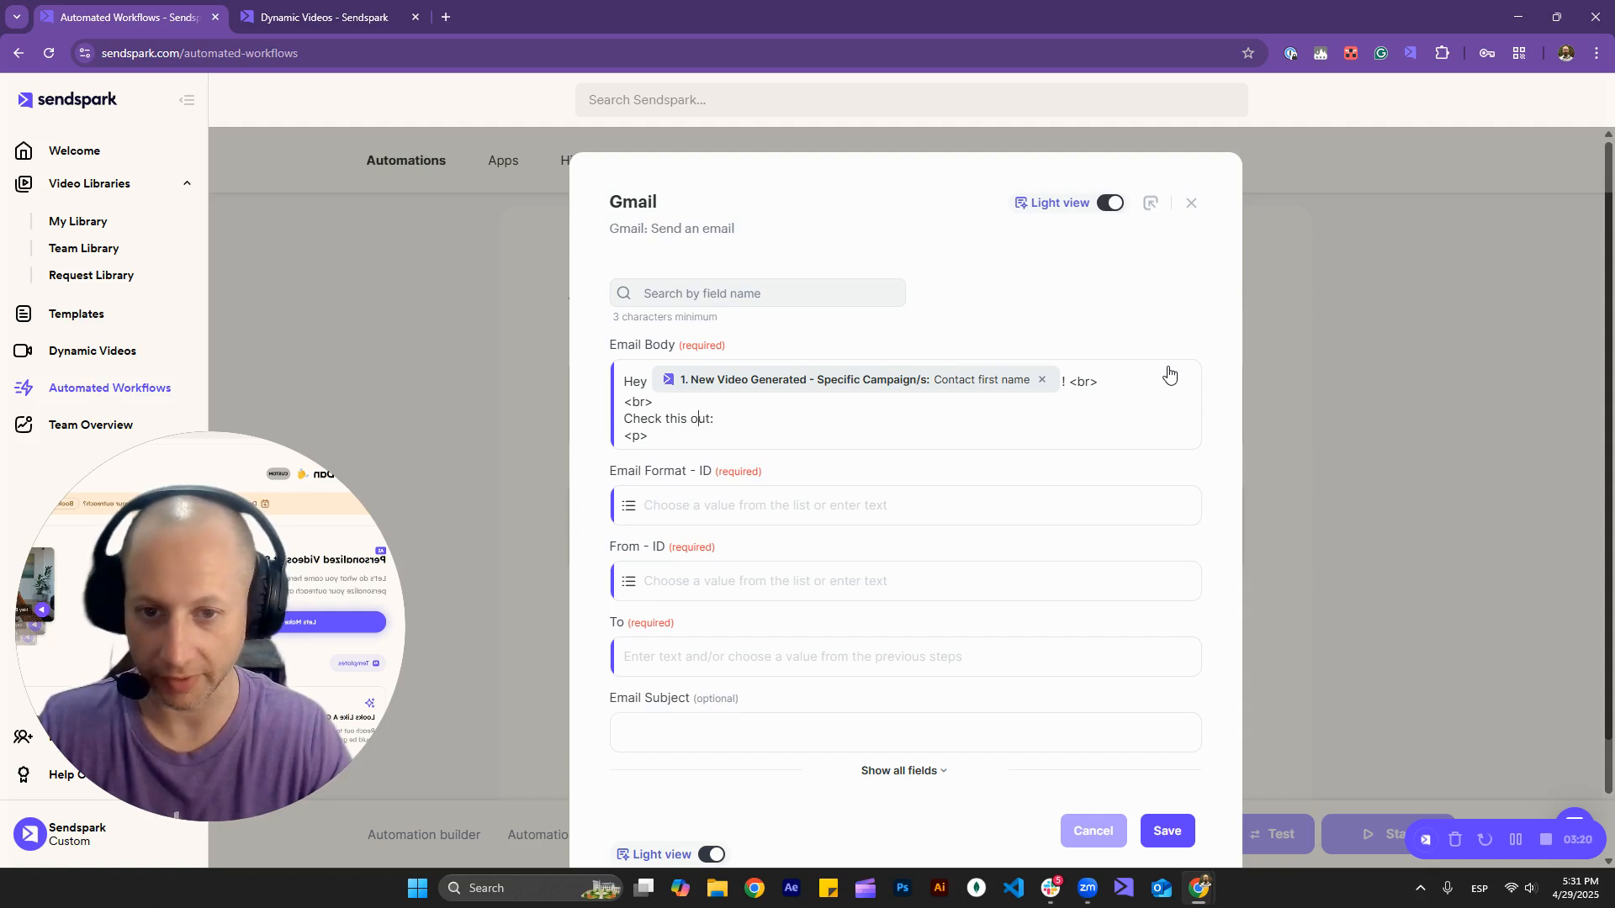
text(:)
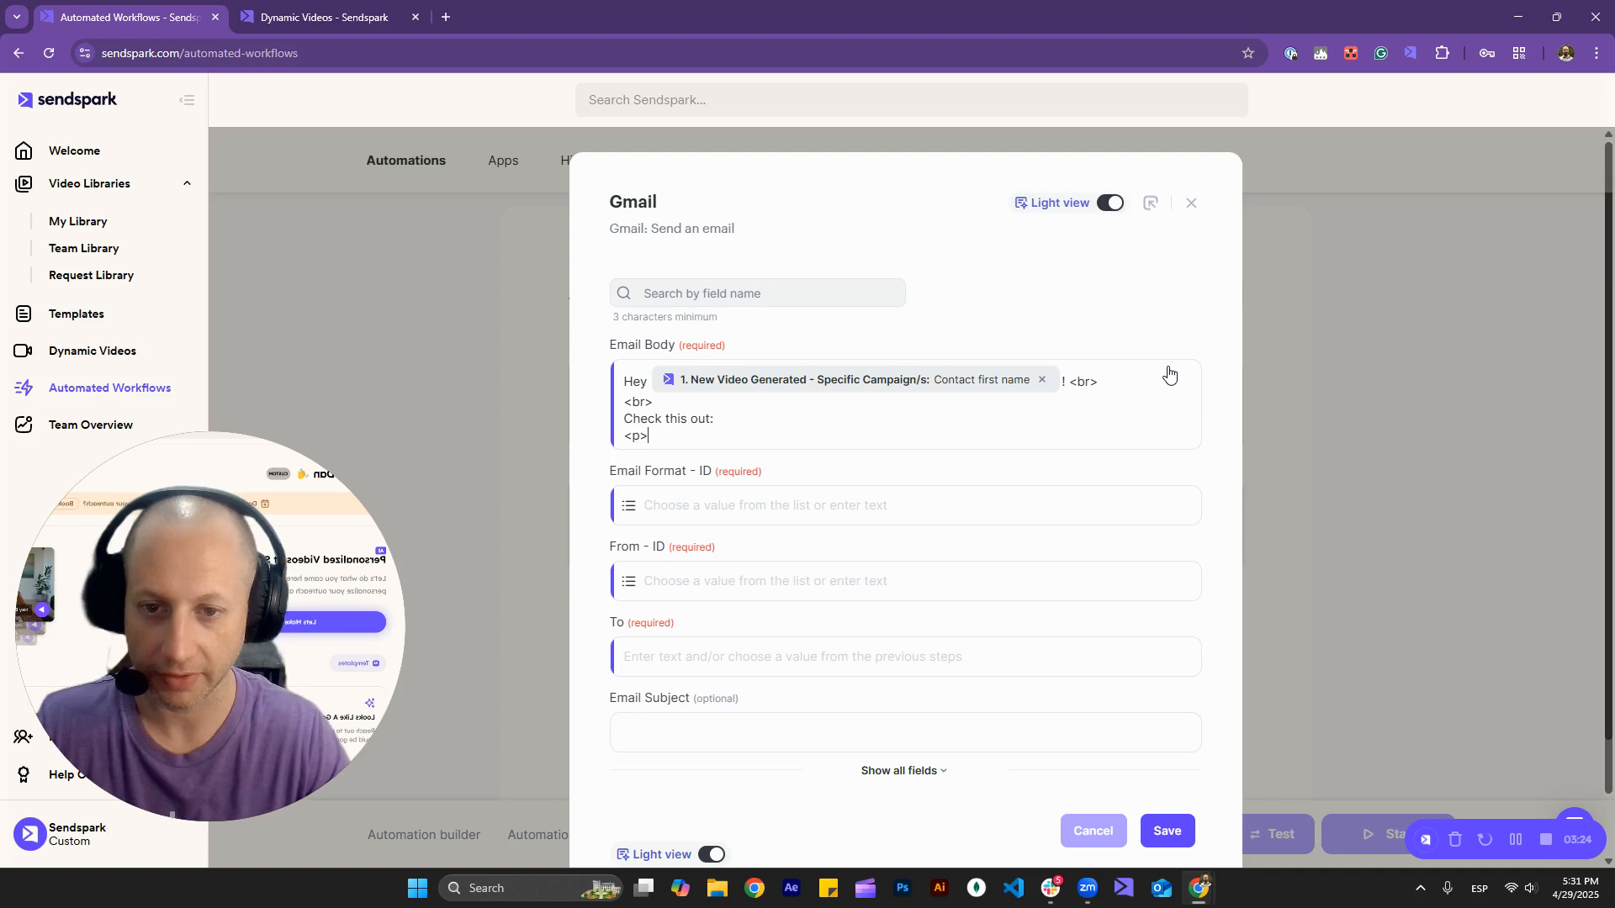
key(Return)
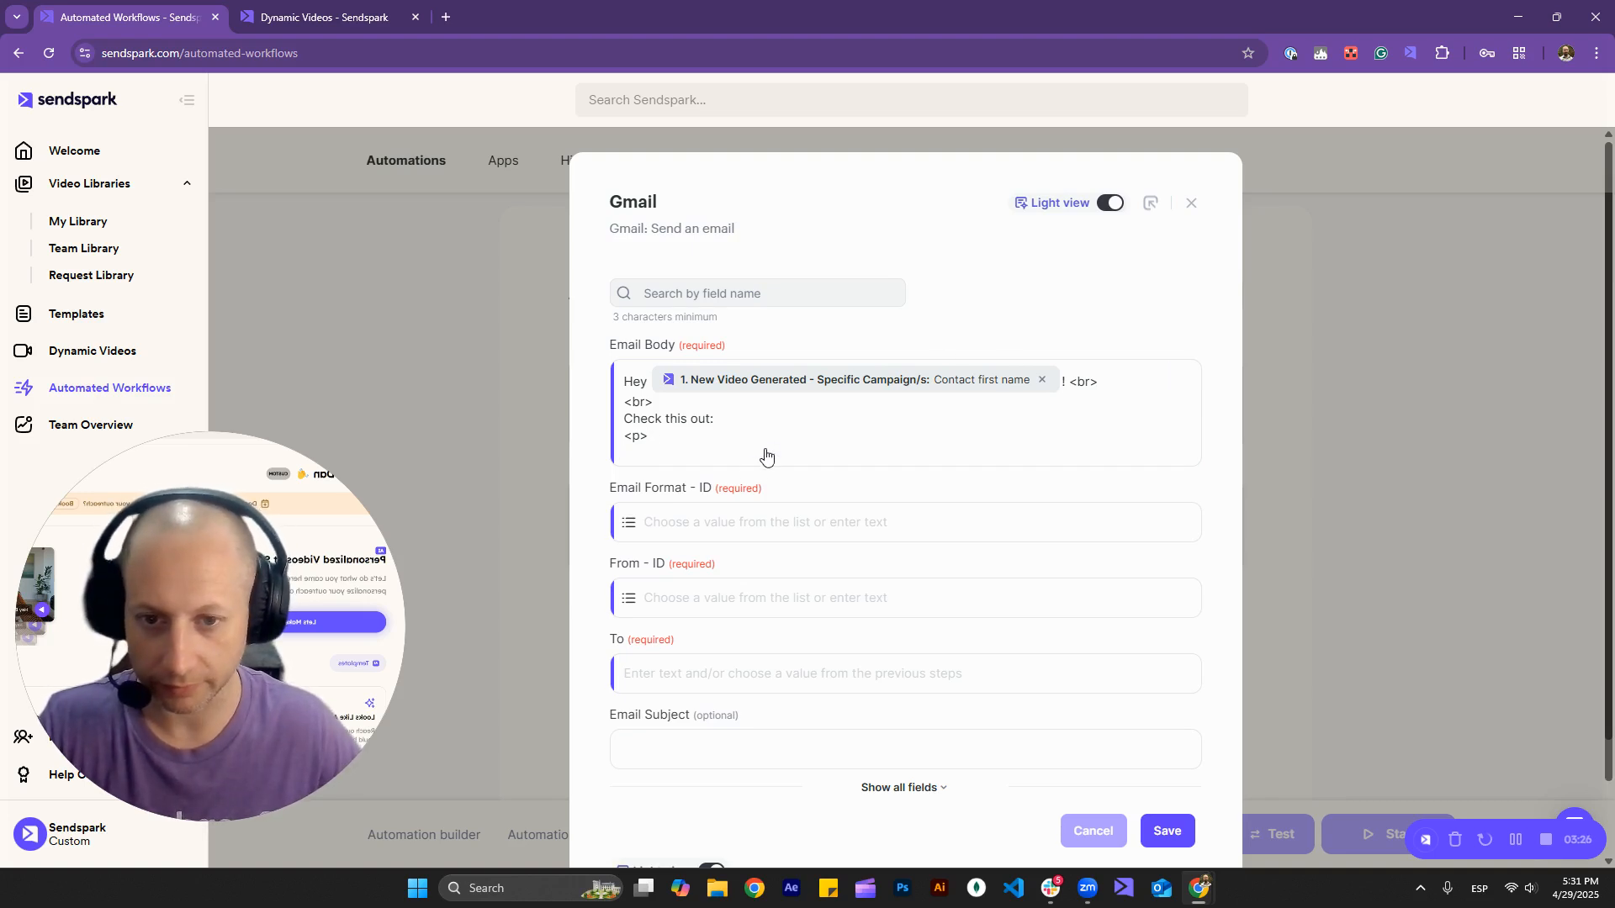
Insert the trigger's Email Embed HTML value on the line below the <p> tag in the email body
click(740, 458)
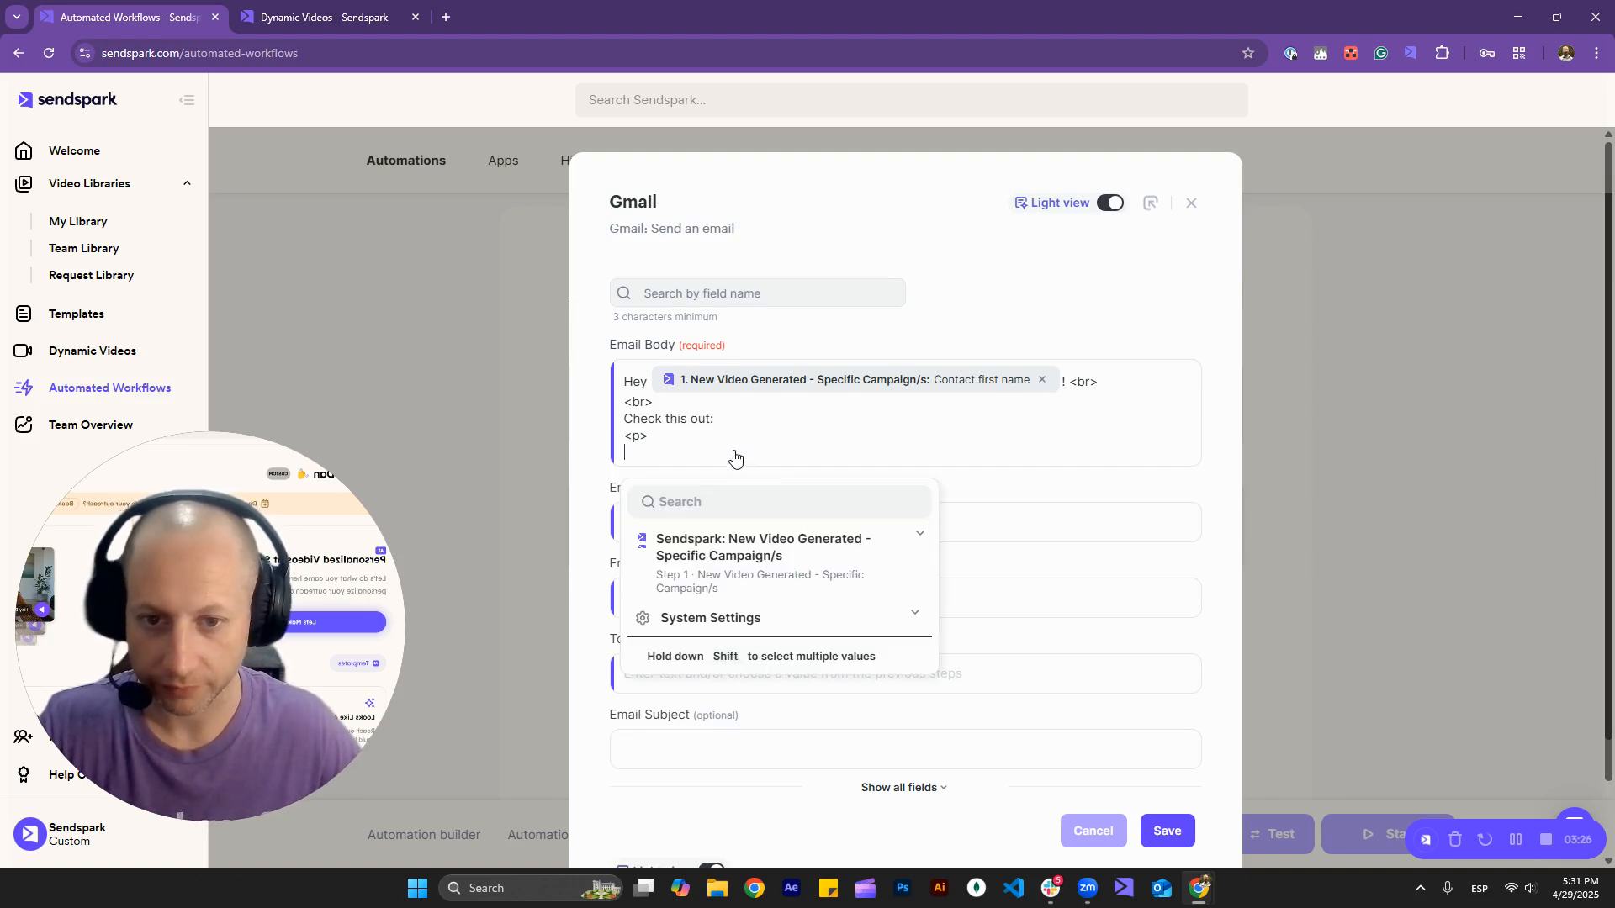
click(713, 505)
text(emb)
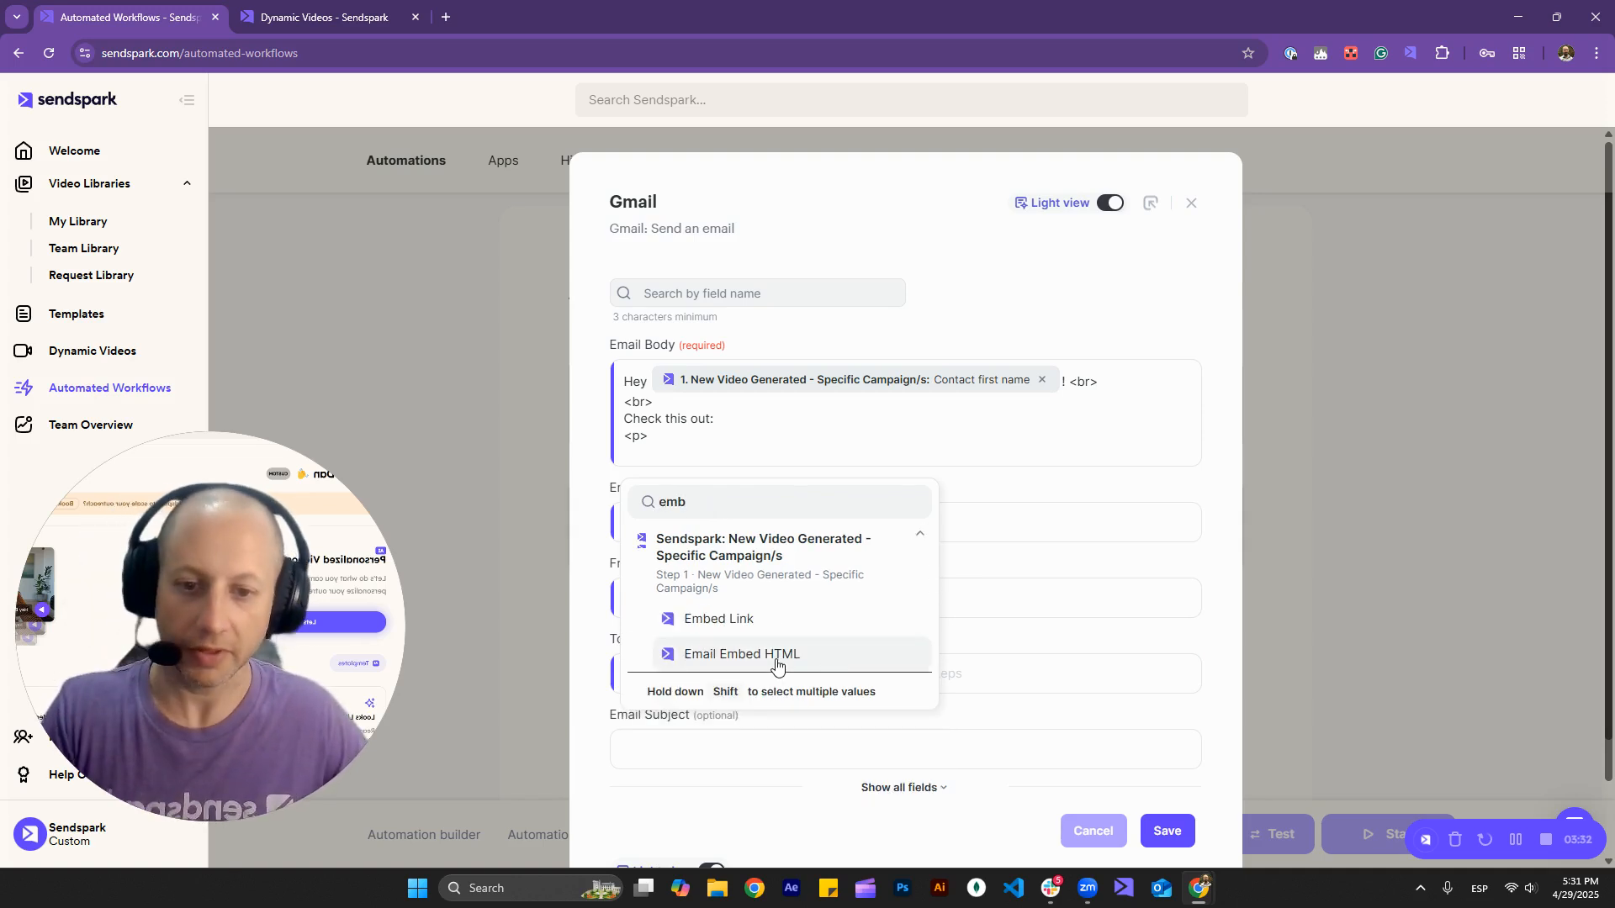
click(796, 665)
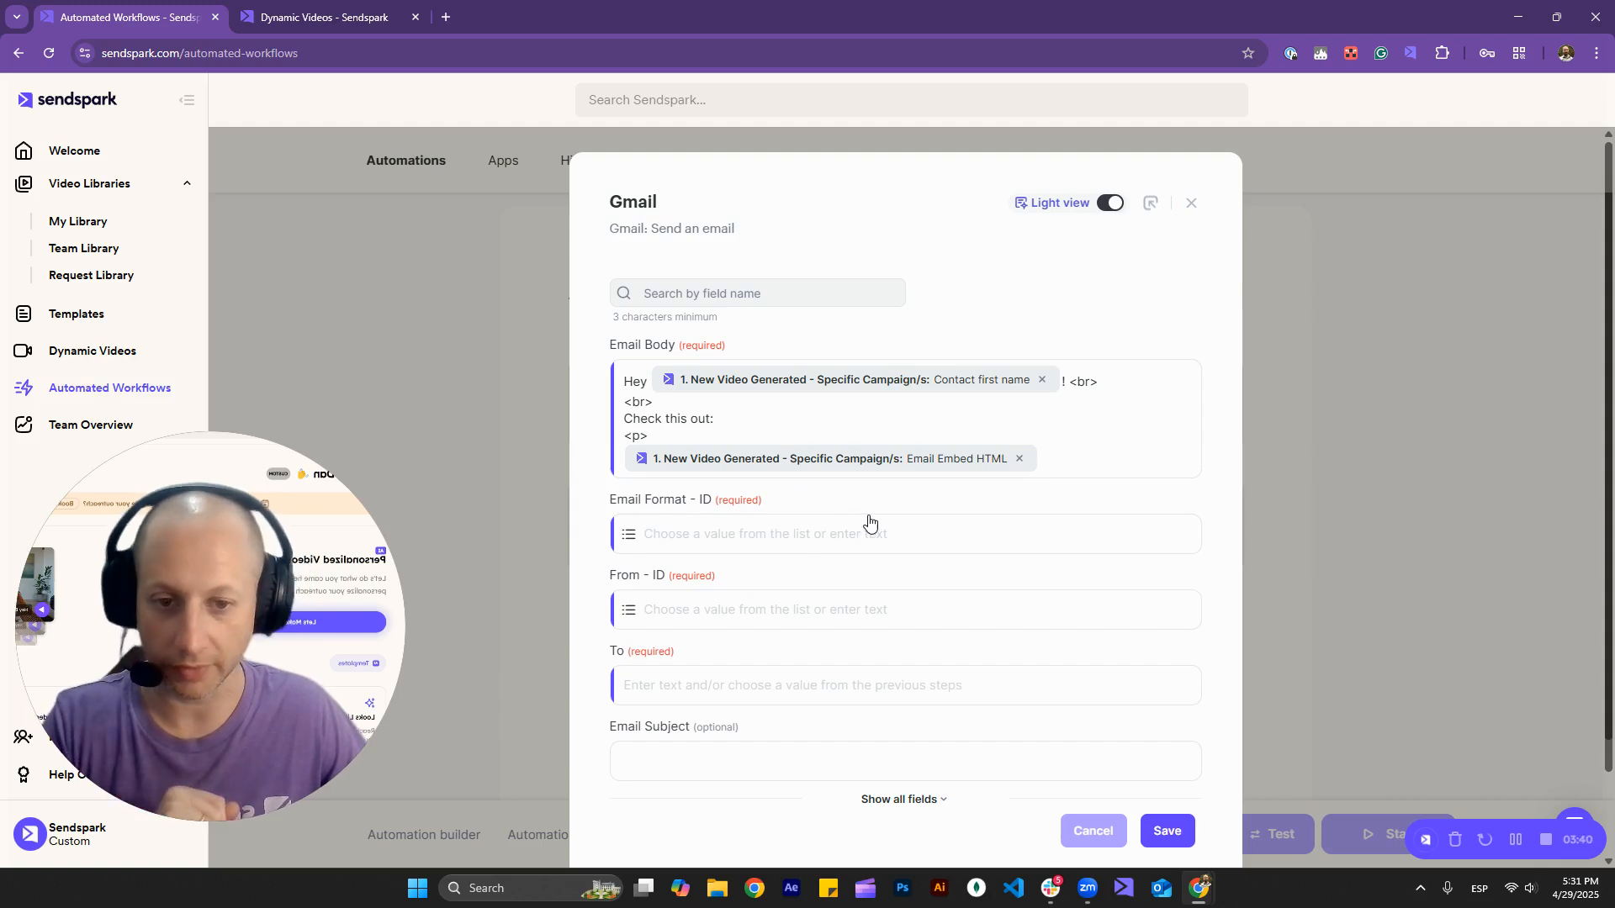
Set the email format to HTML and choose the connected account's email address as the sender
click(711, 537)
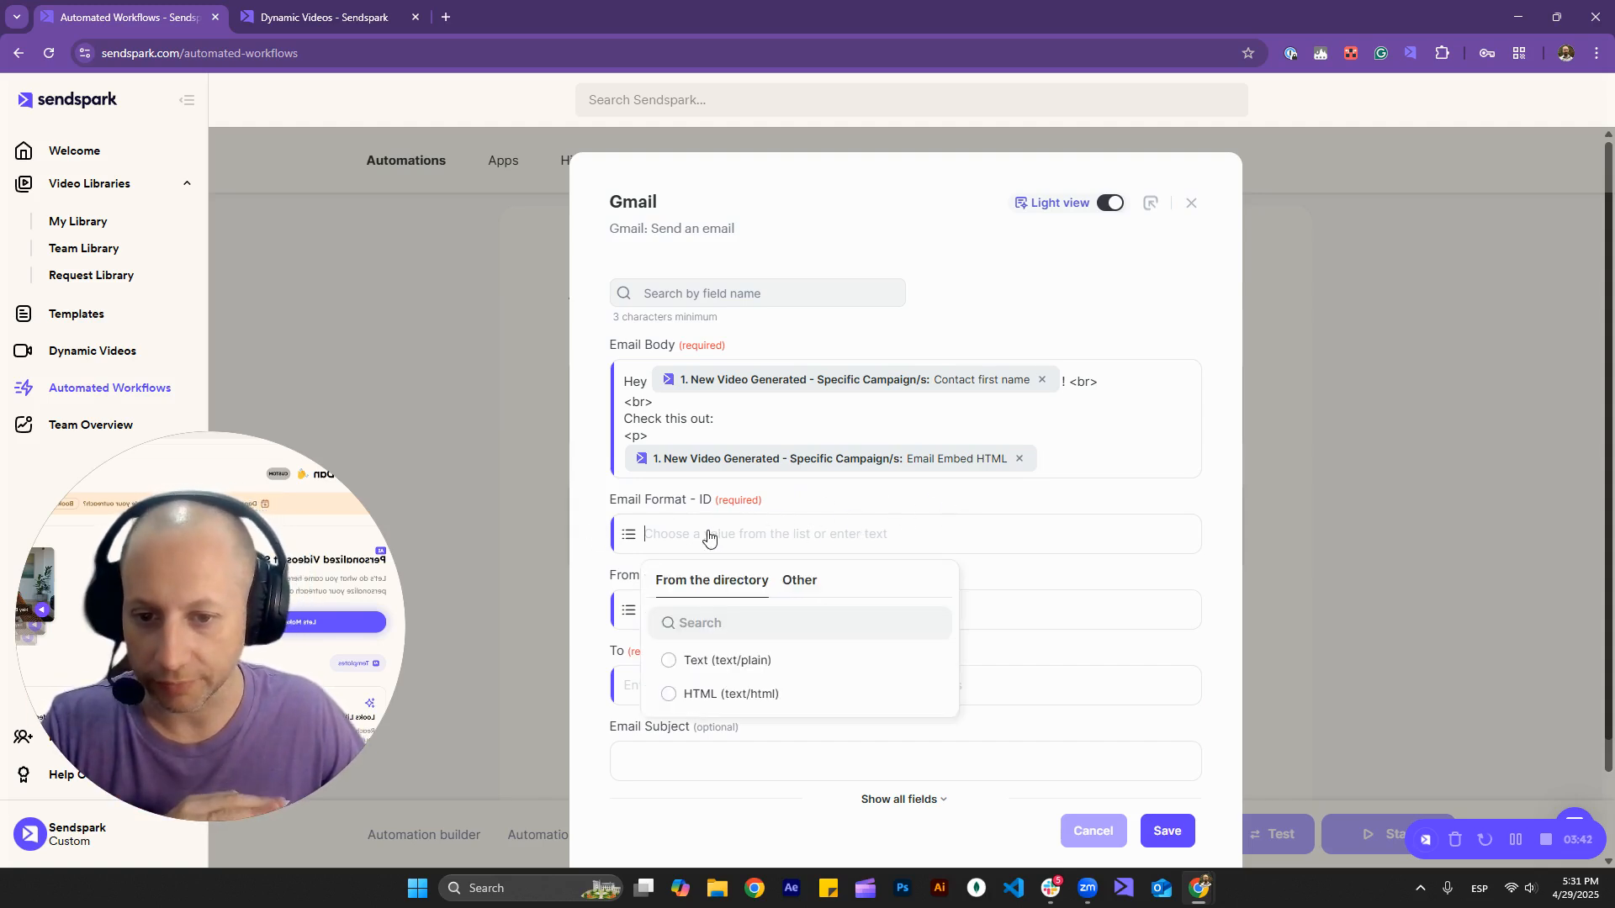
click(759, 698)
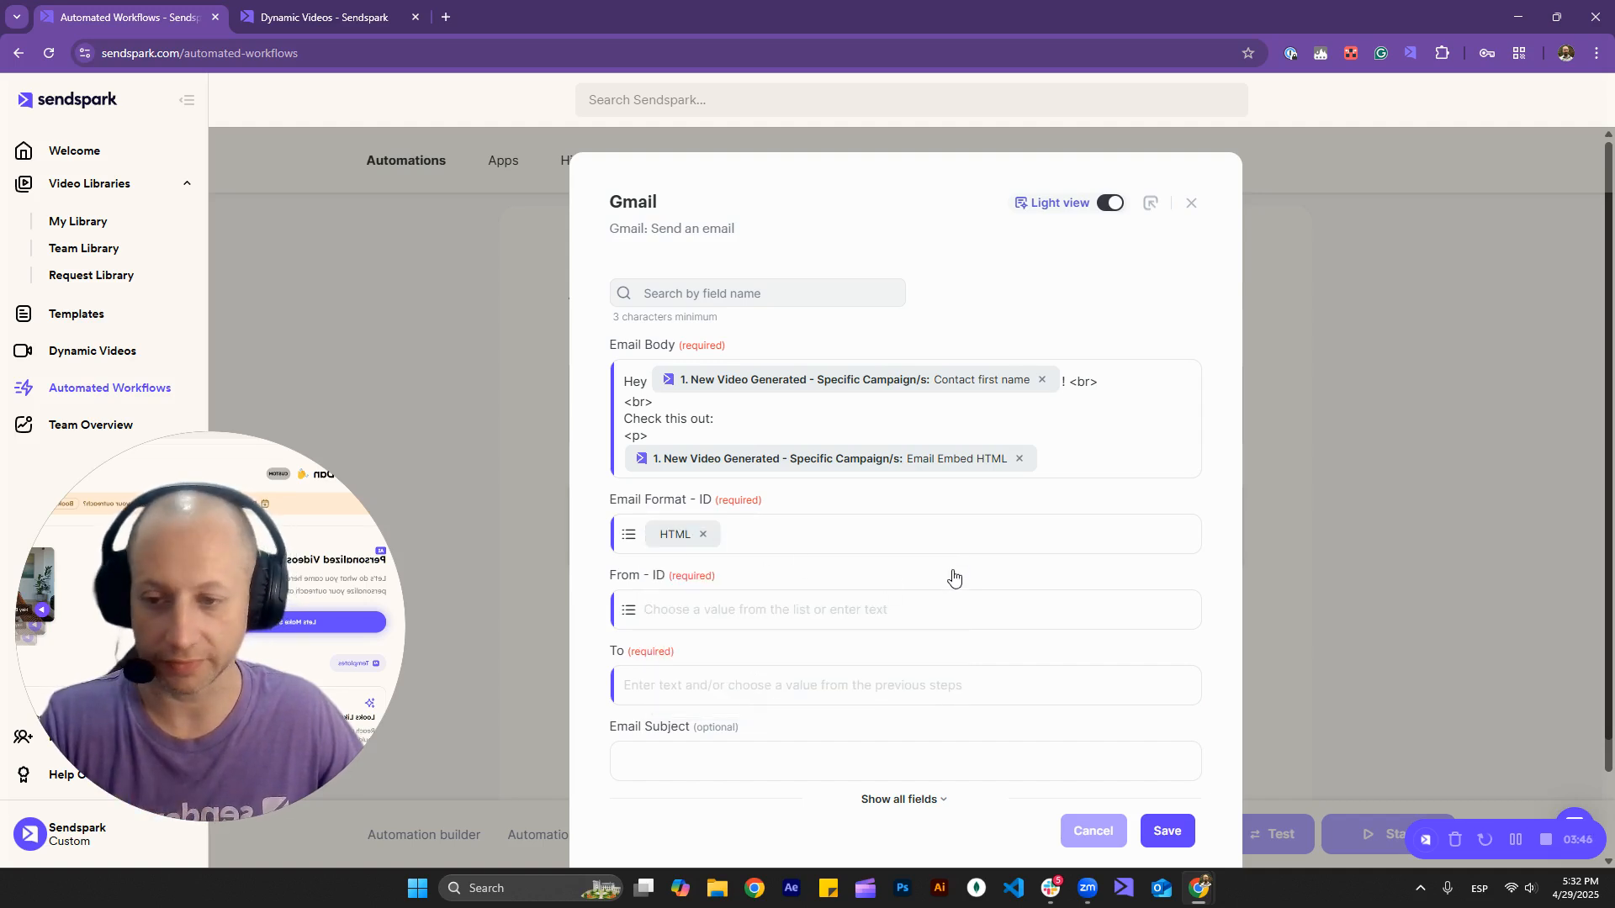
click(774, 614)
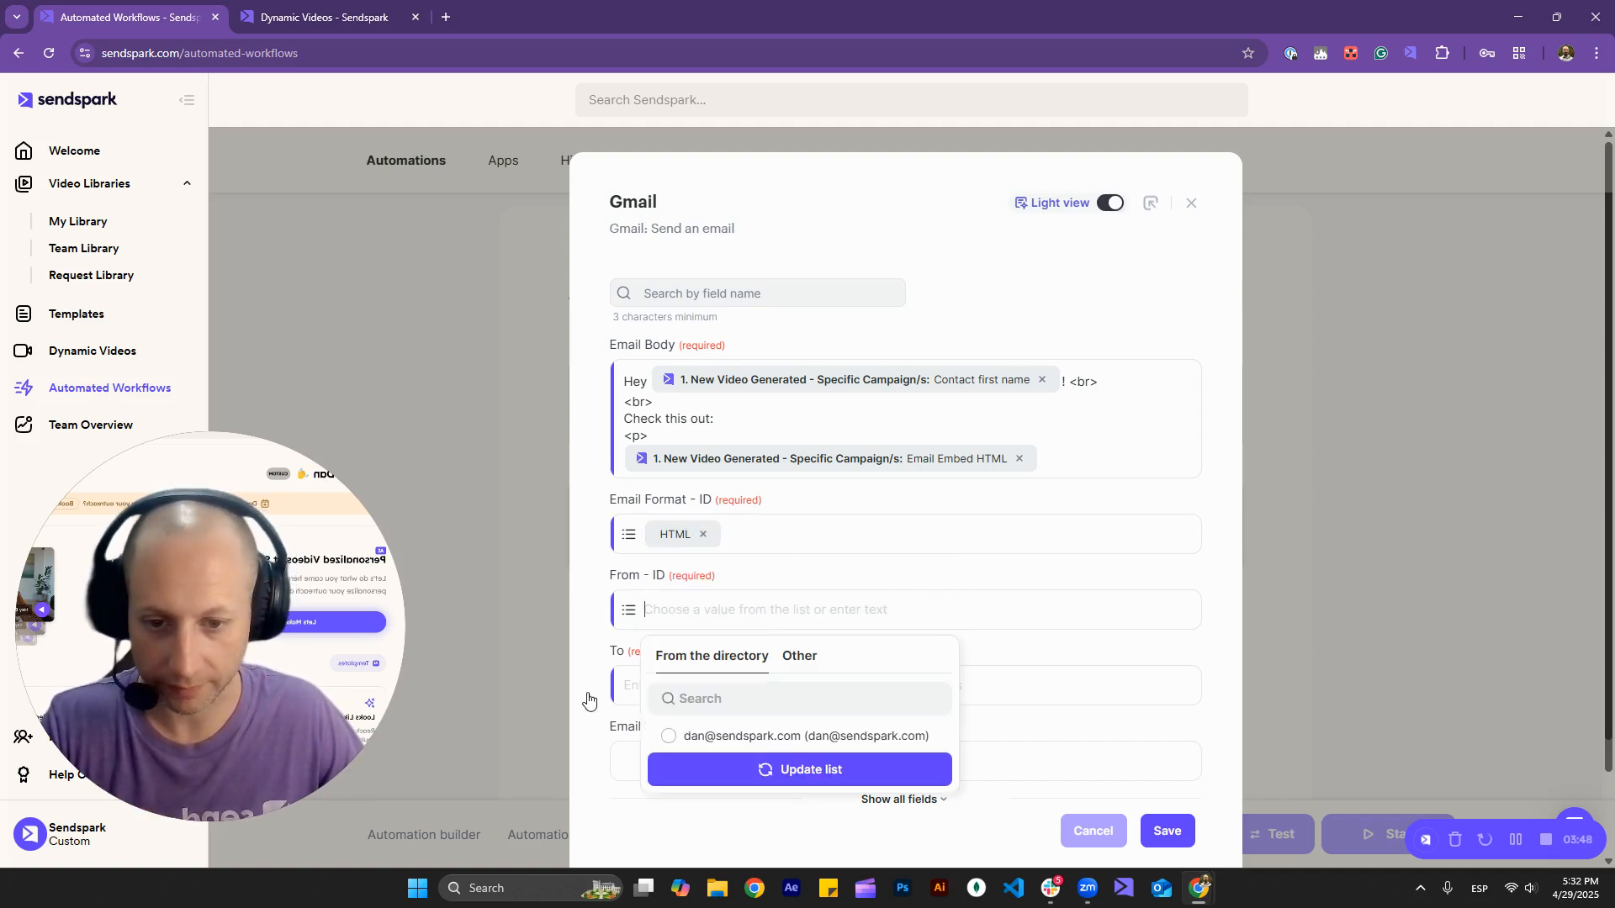
click(758, 740)
Set the recipient to the trigger's Contact Email value and the email subject to "This is a Test"
click(724, 691)
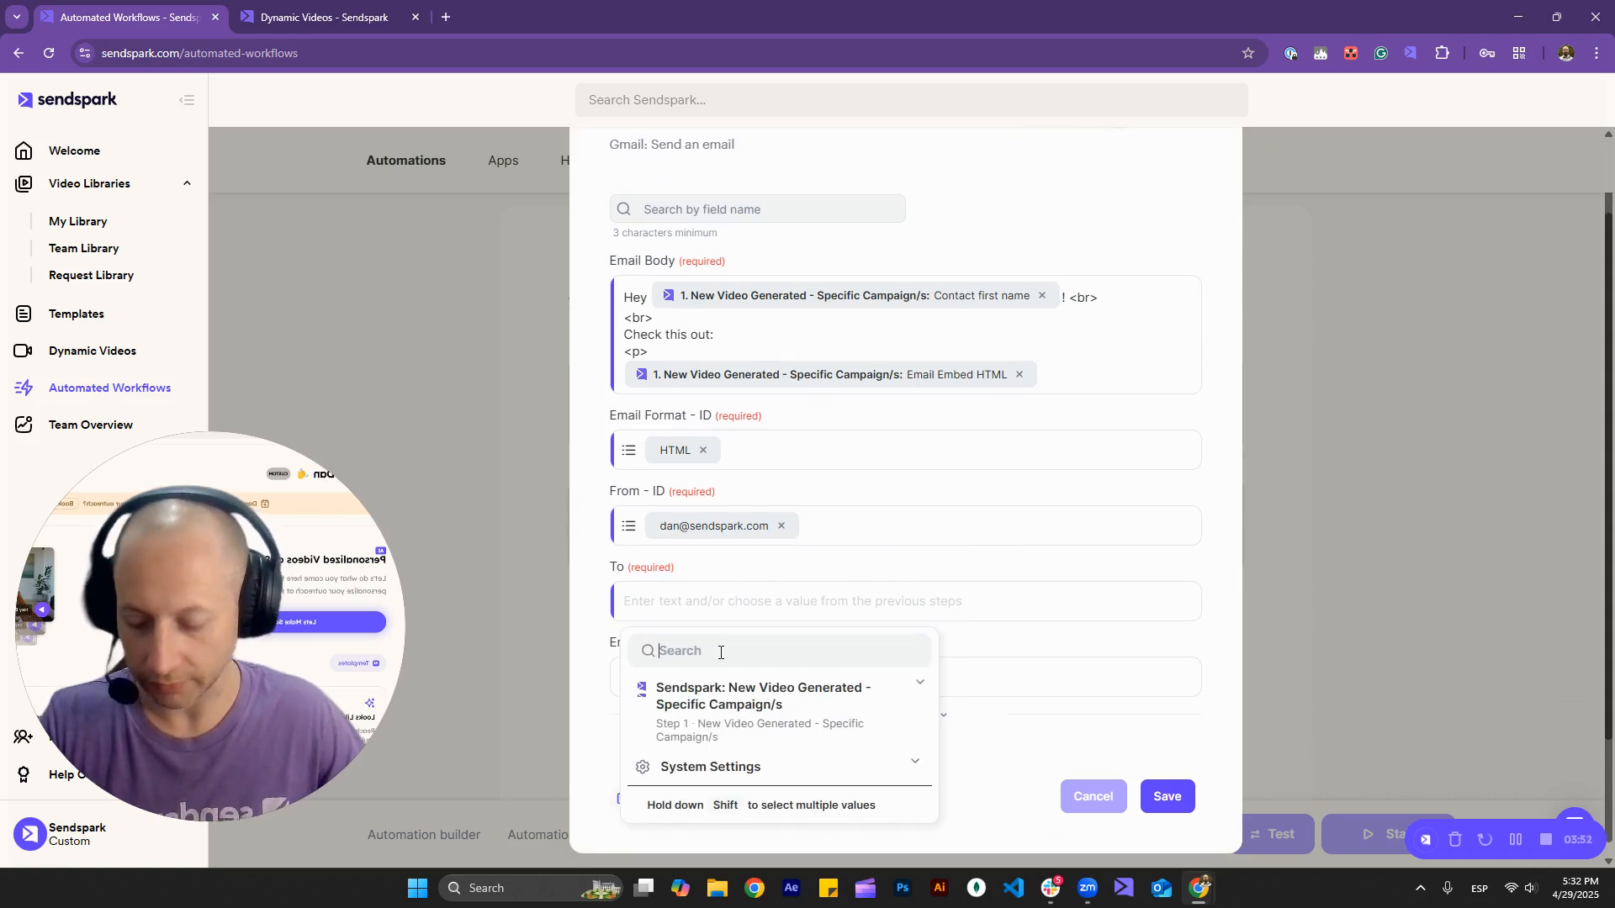
text(email)
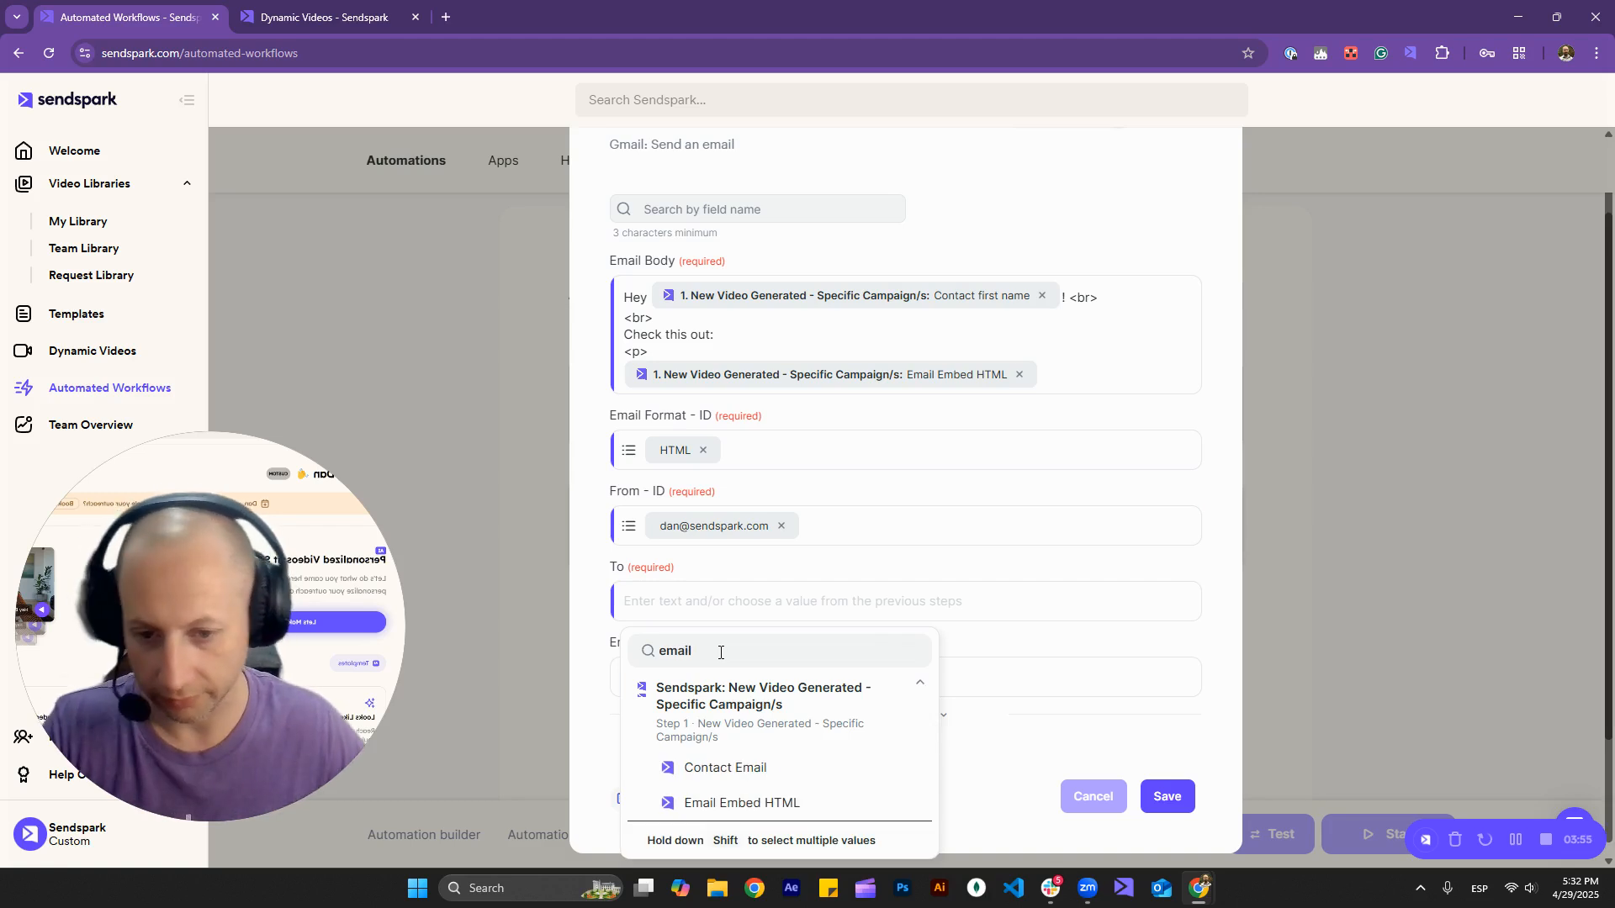
click(722, 775)
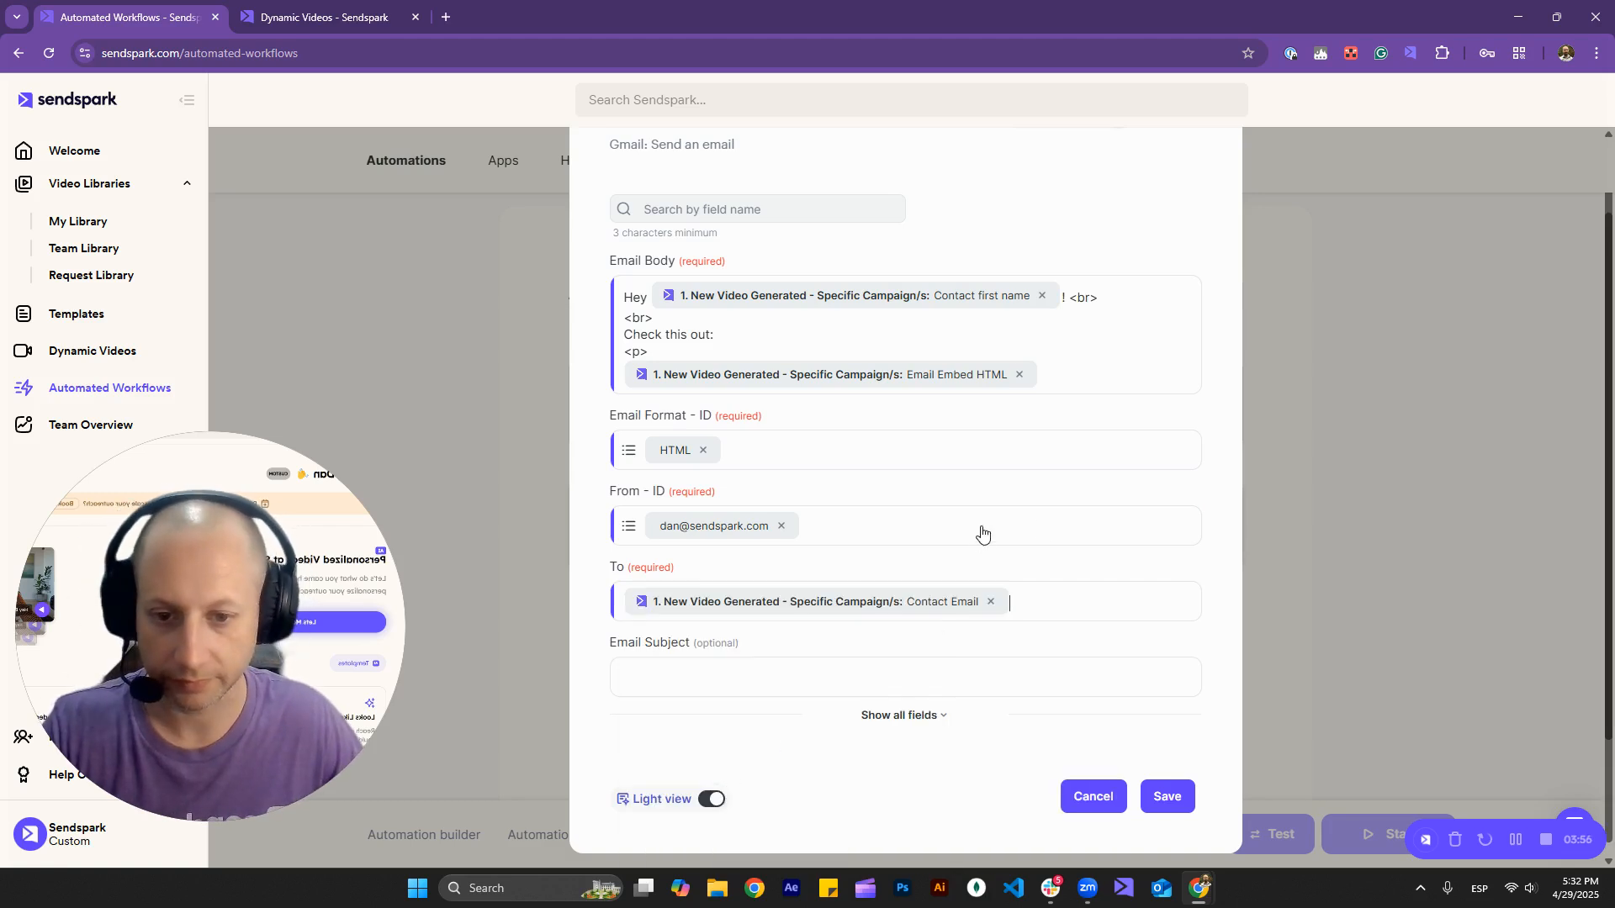
click(704, 687)
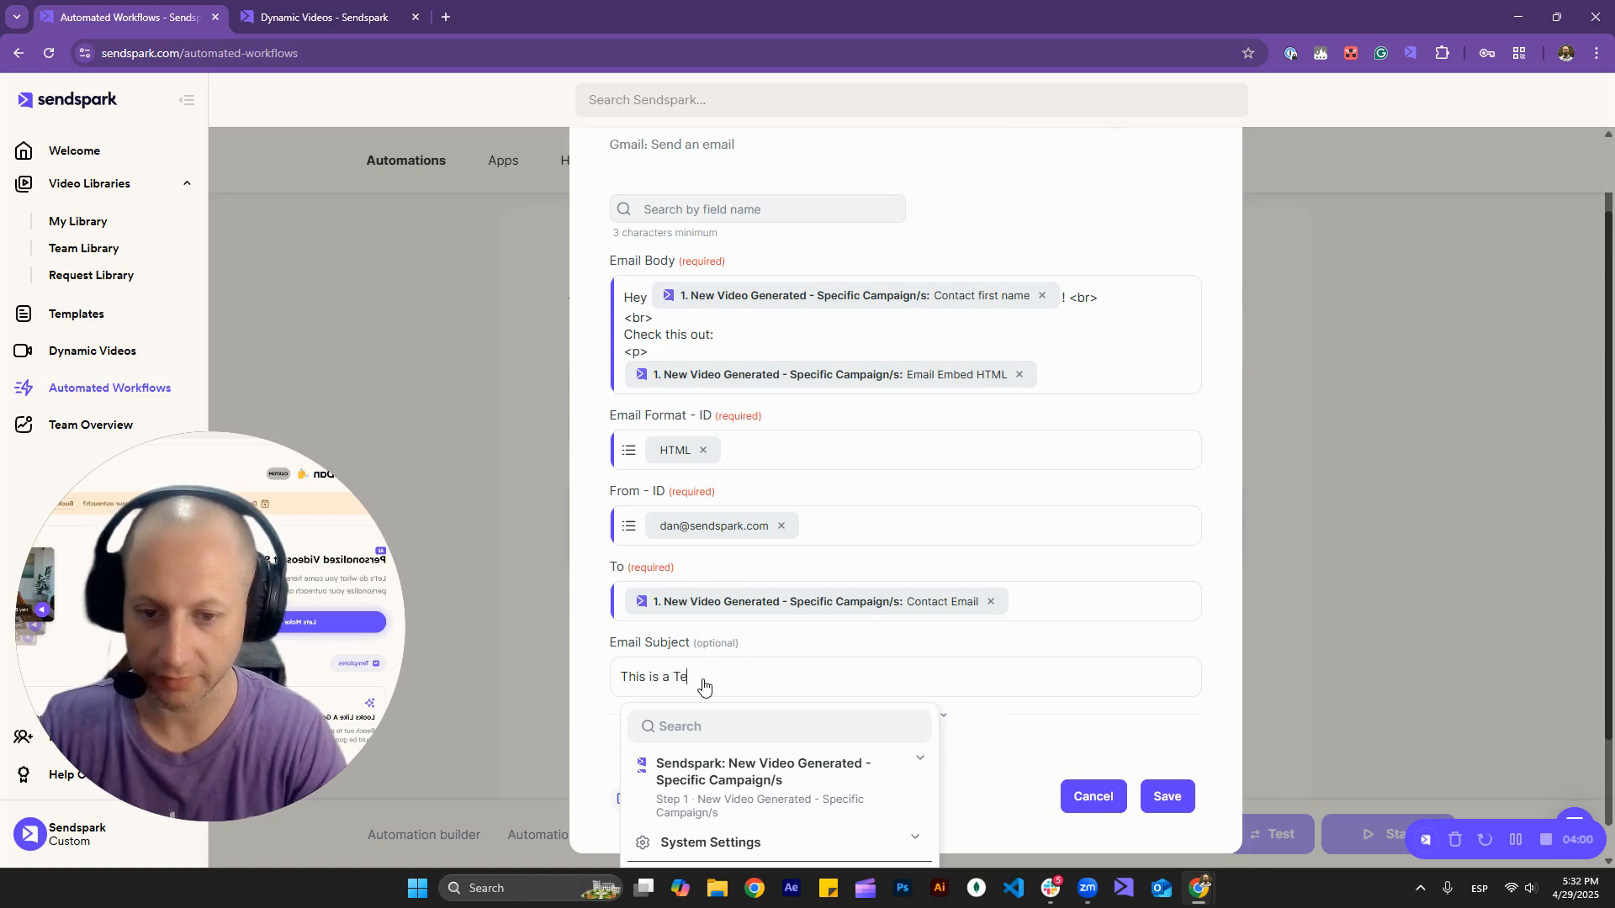
click(1070, 641)
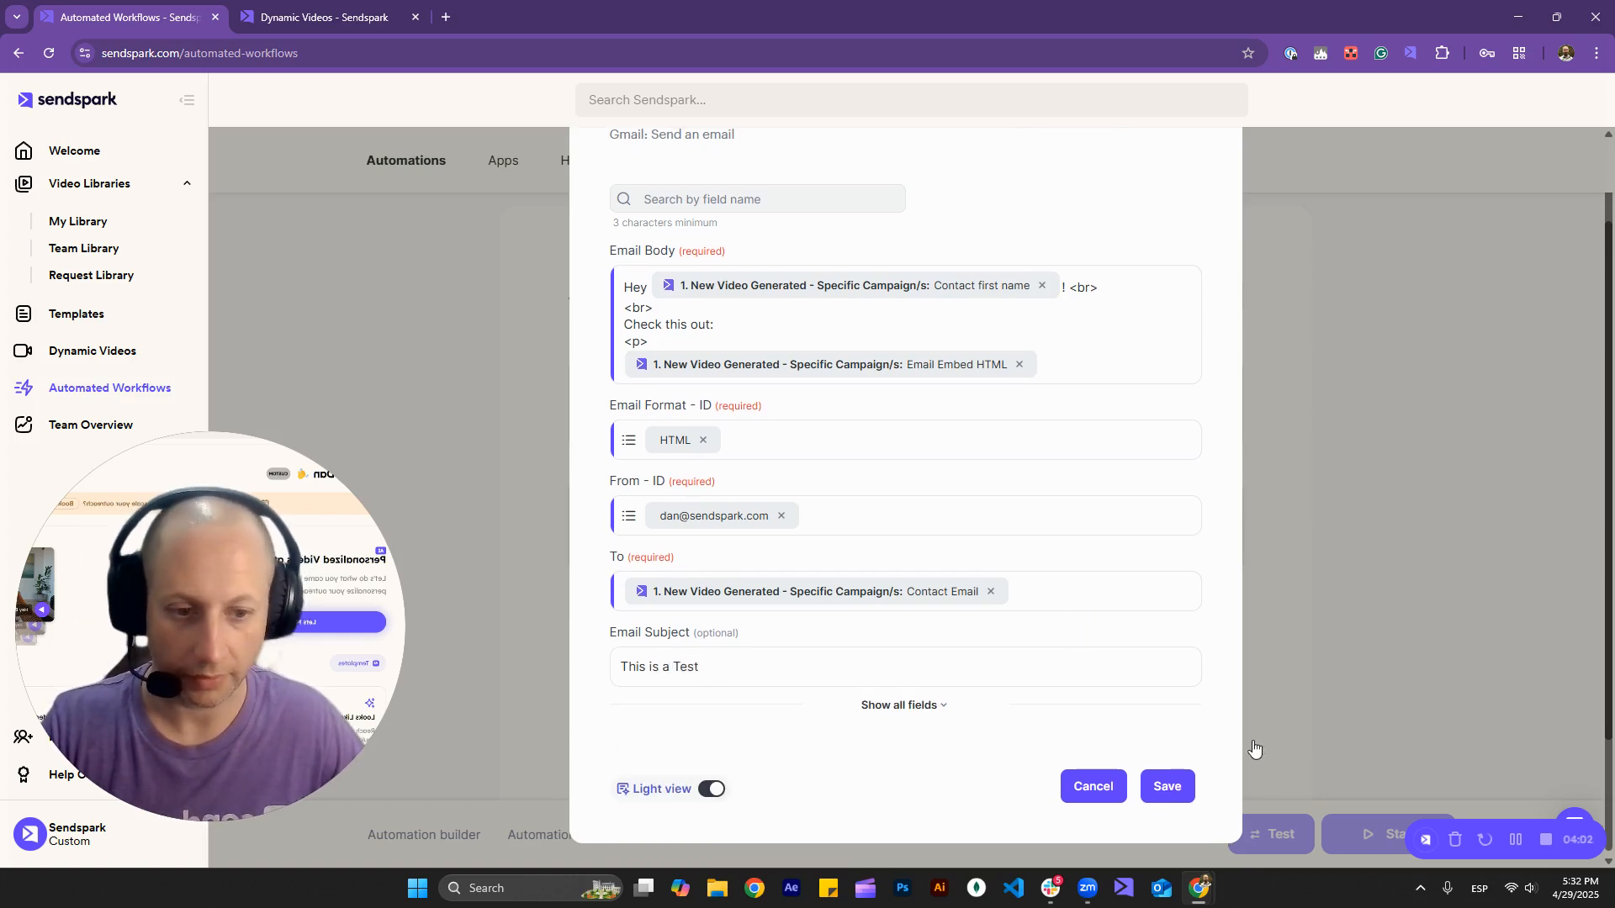
Save the Gmail action and start the automation
click(1183, 789)
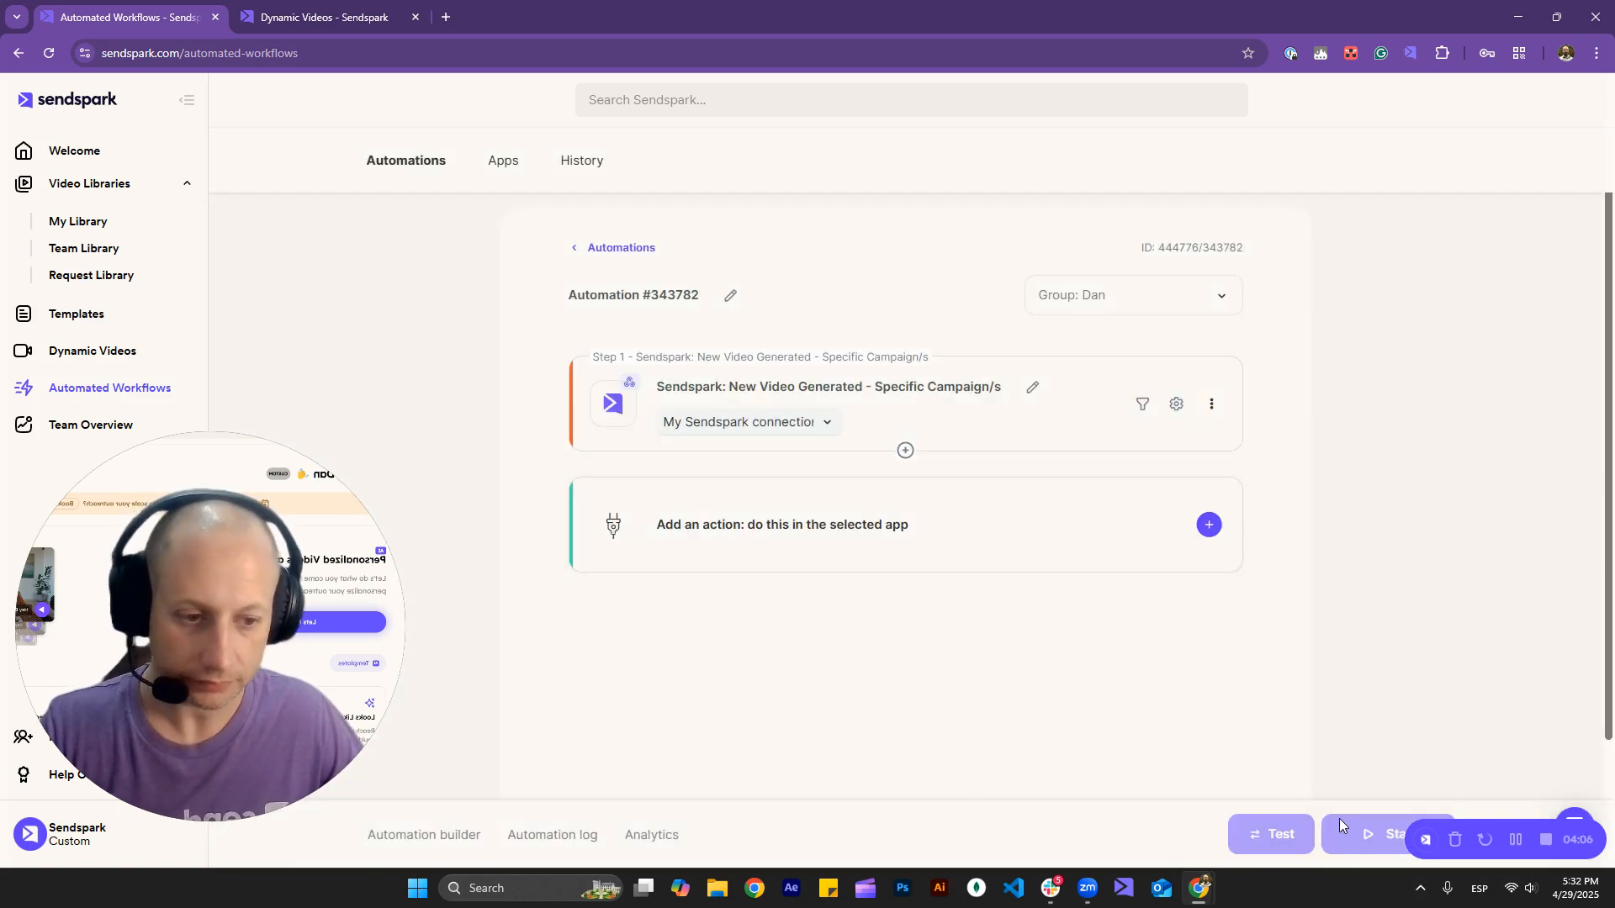
click(1364, 836)
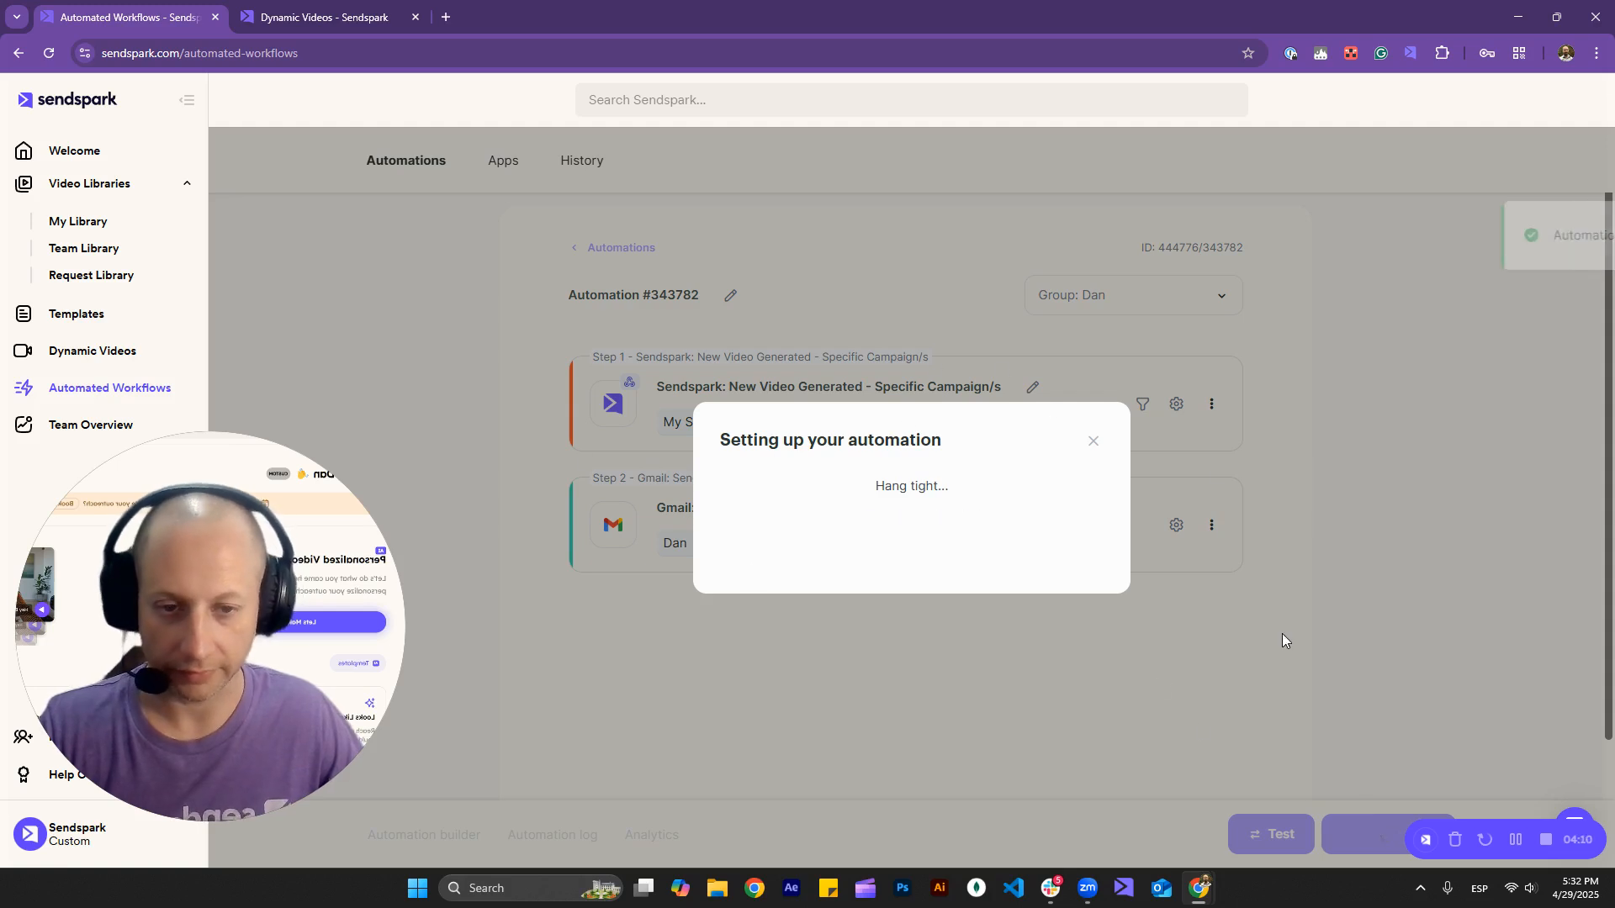
click(1066, 600)
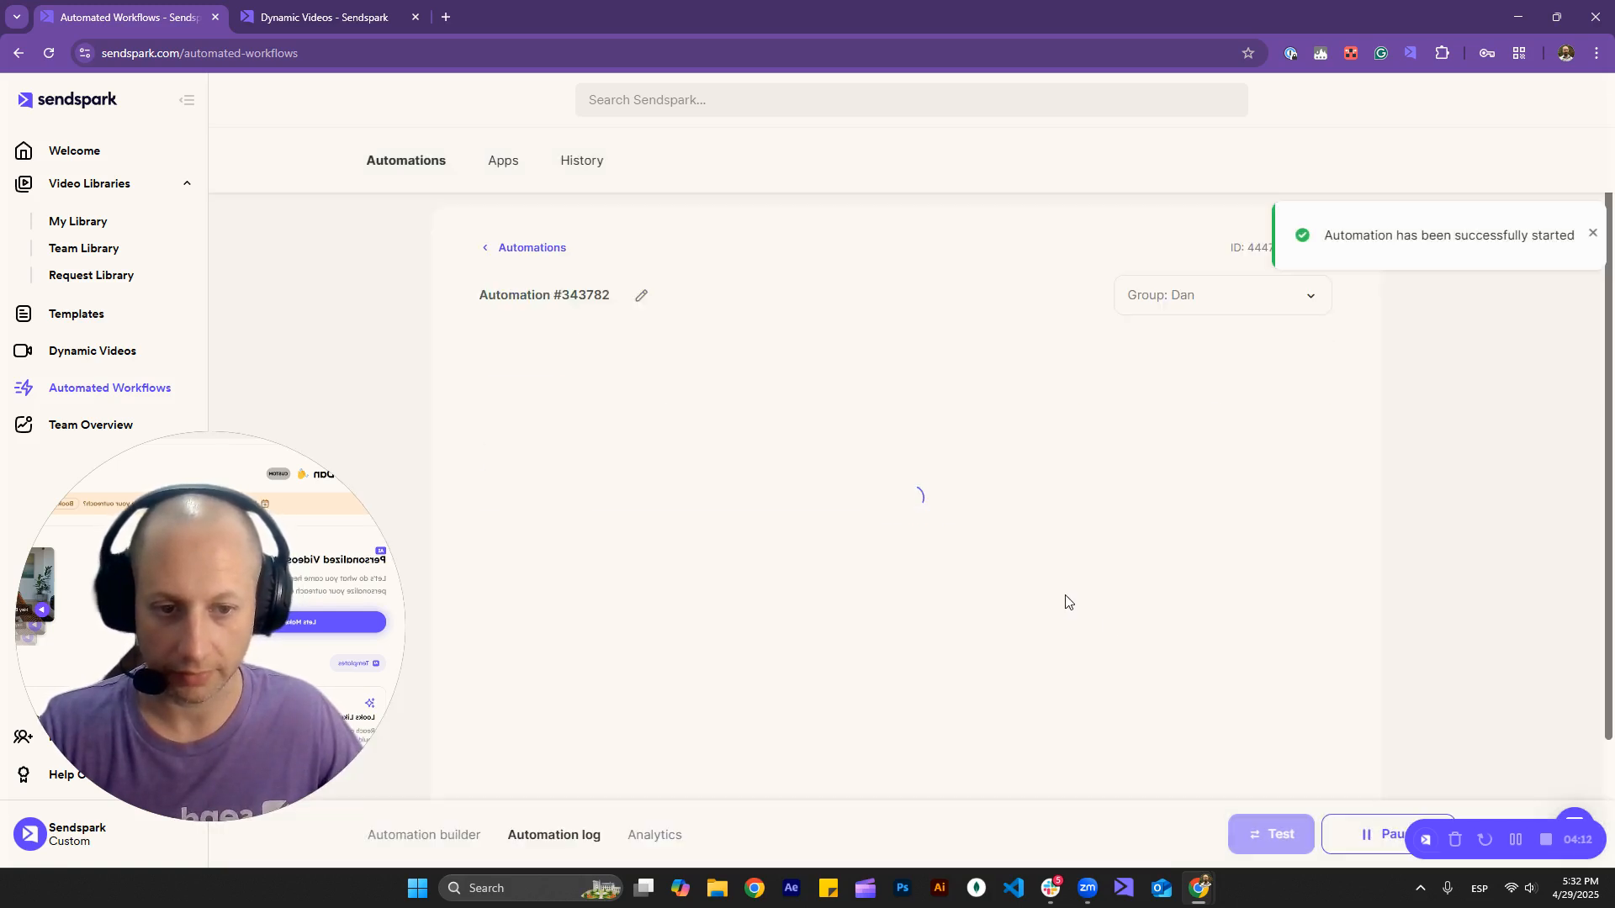
Import the contacts from 3 contacts.csv into the Gmail Mass Campaign, keeping the suggested field mapping
click(355, 23)
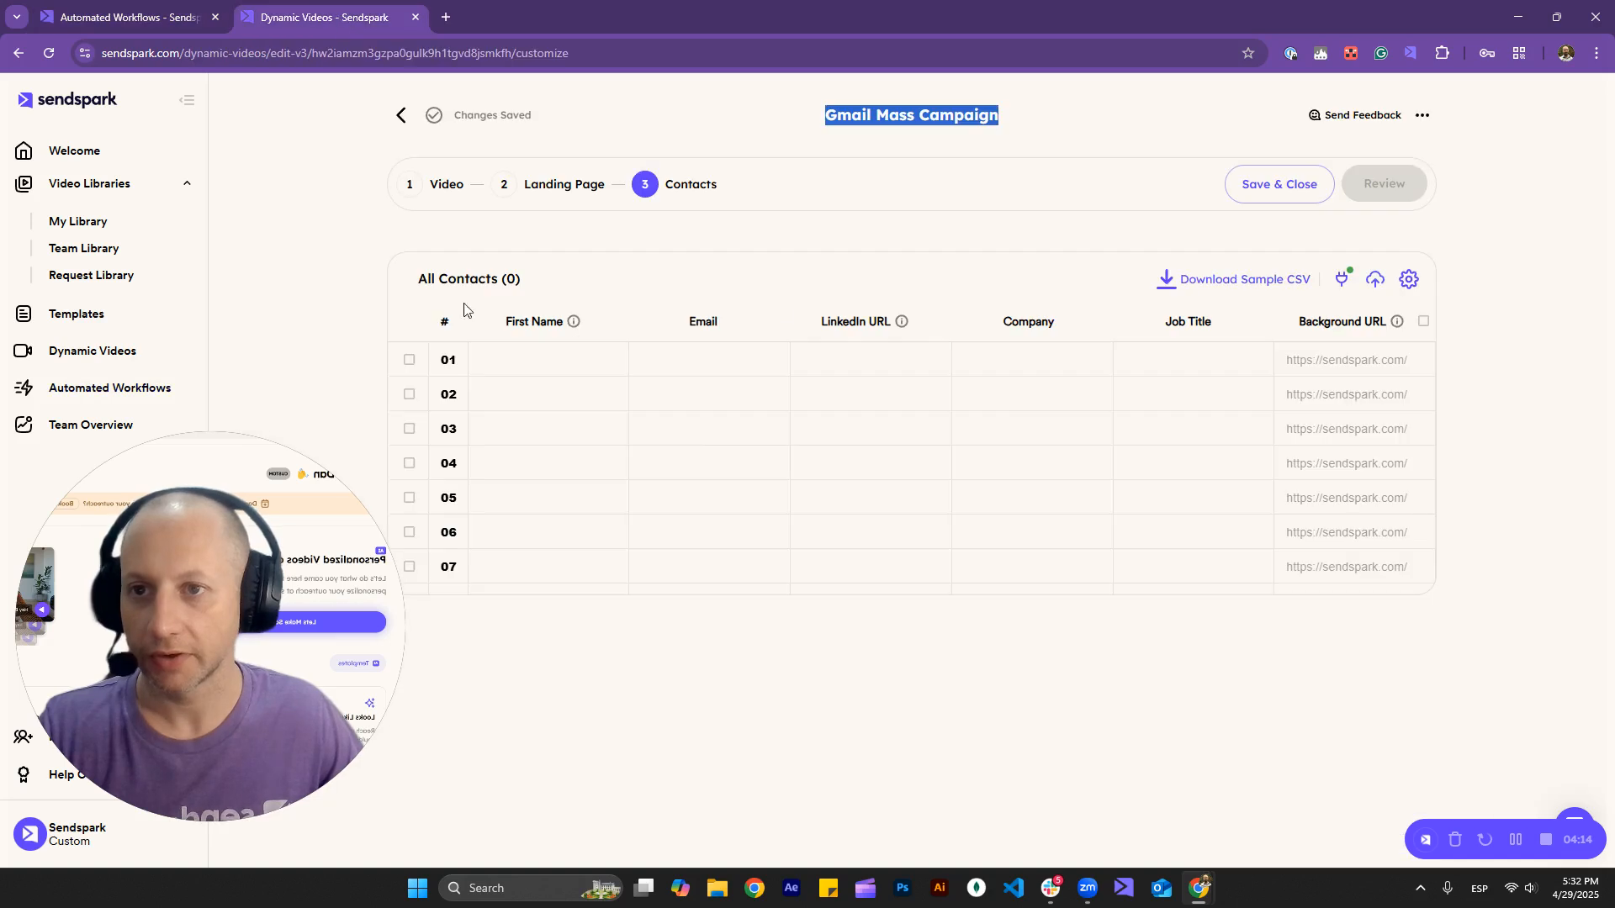
click(1375, 279)
click(262, 345)
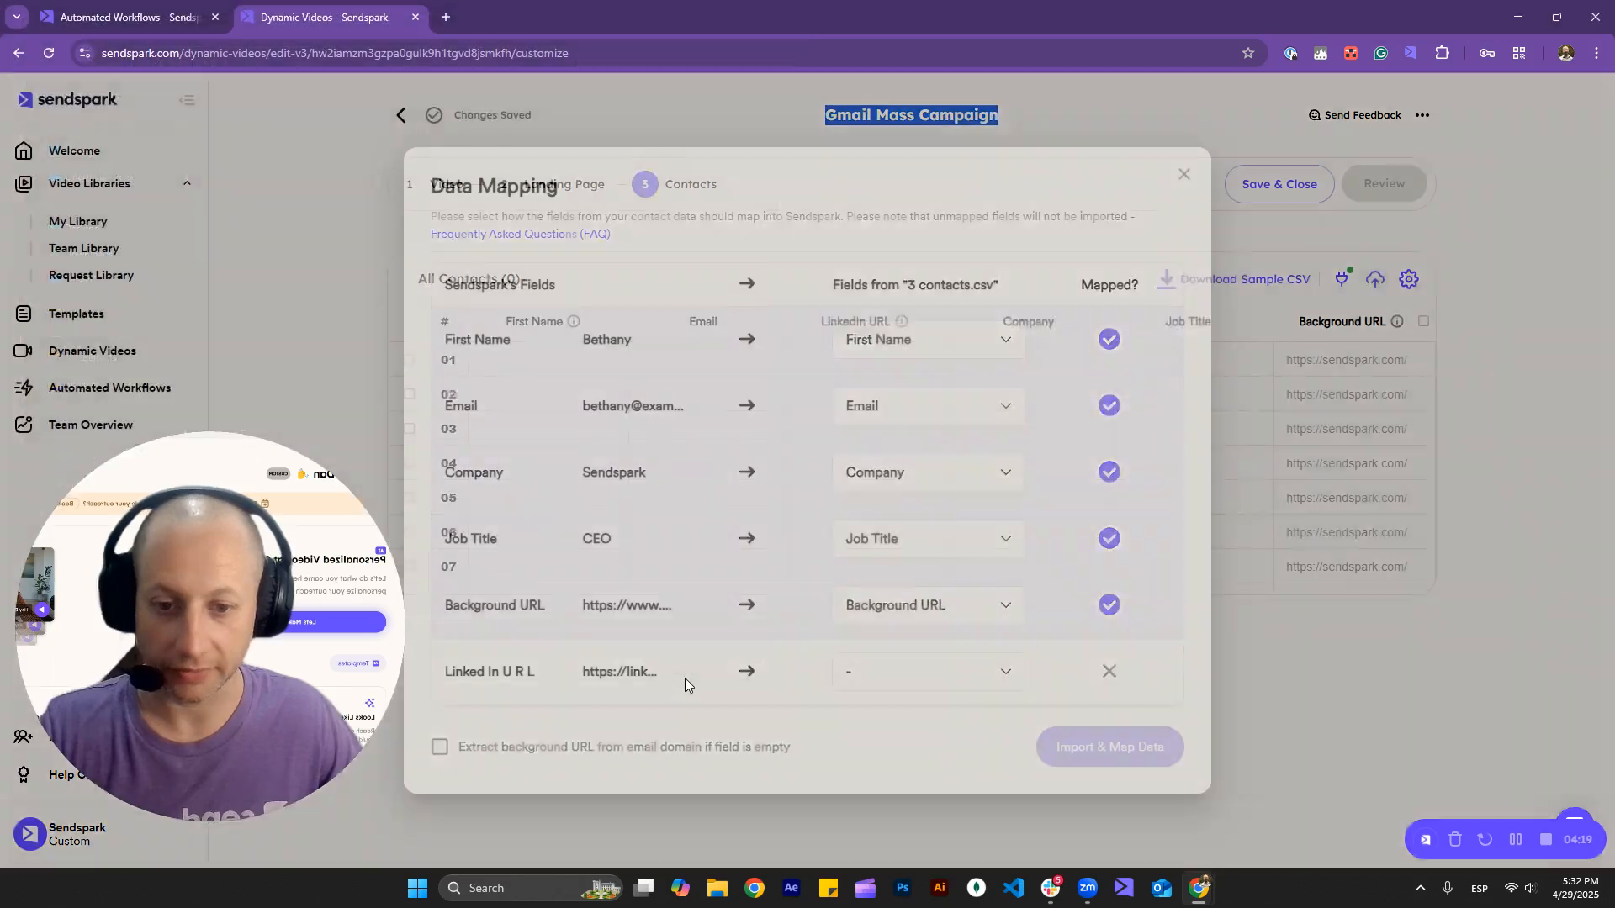
click(664, 673)
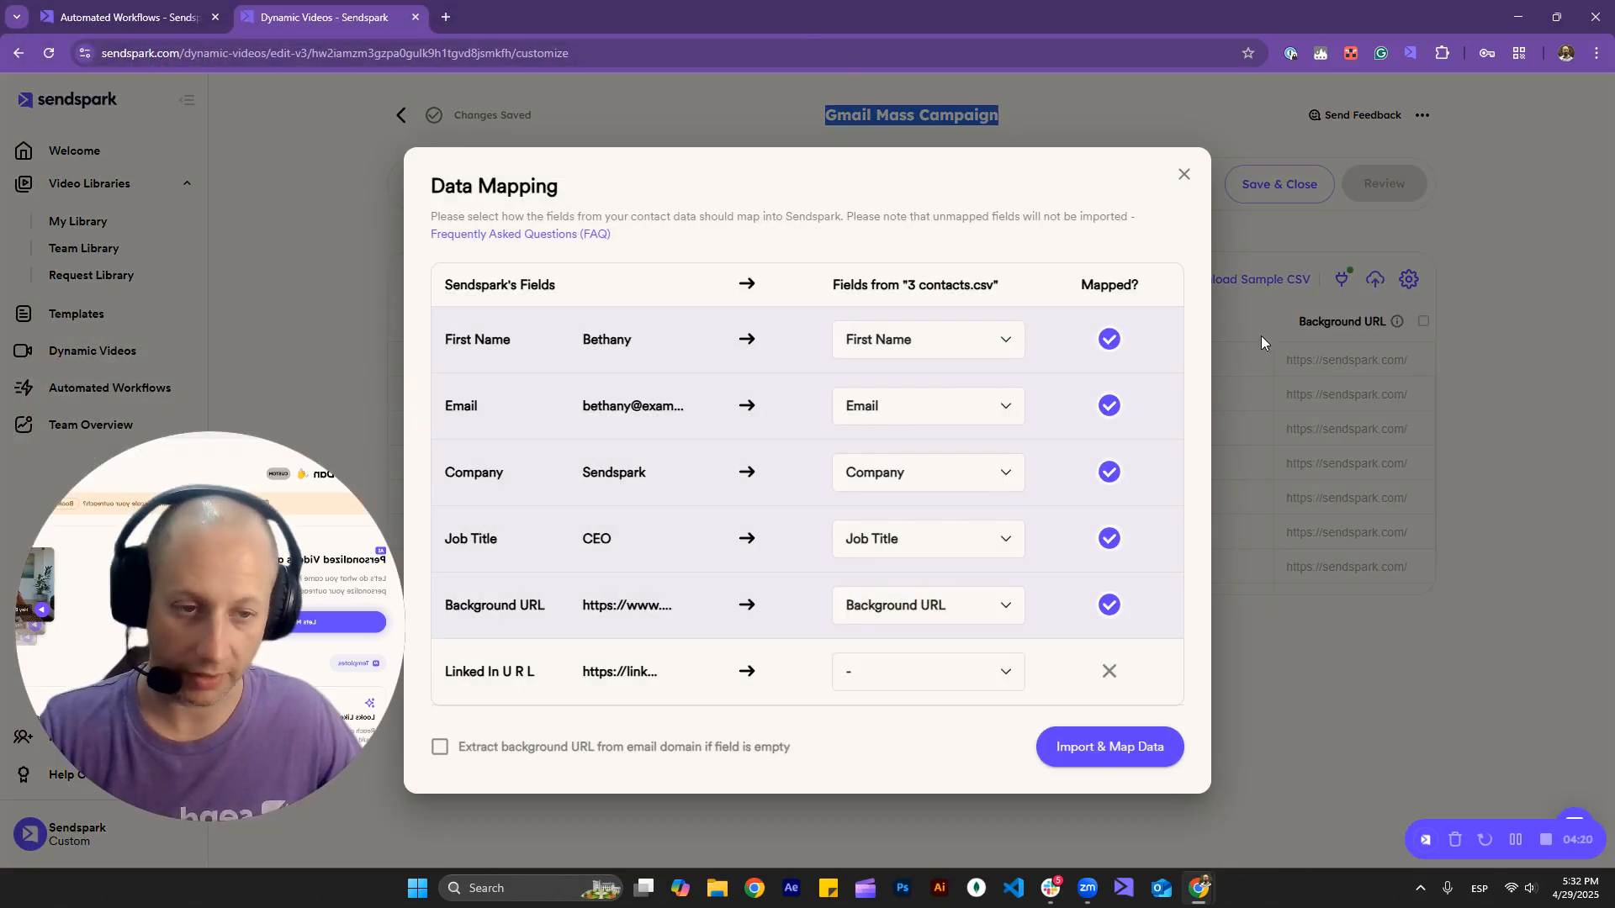
click(1107, 751)
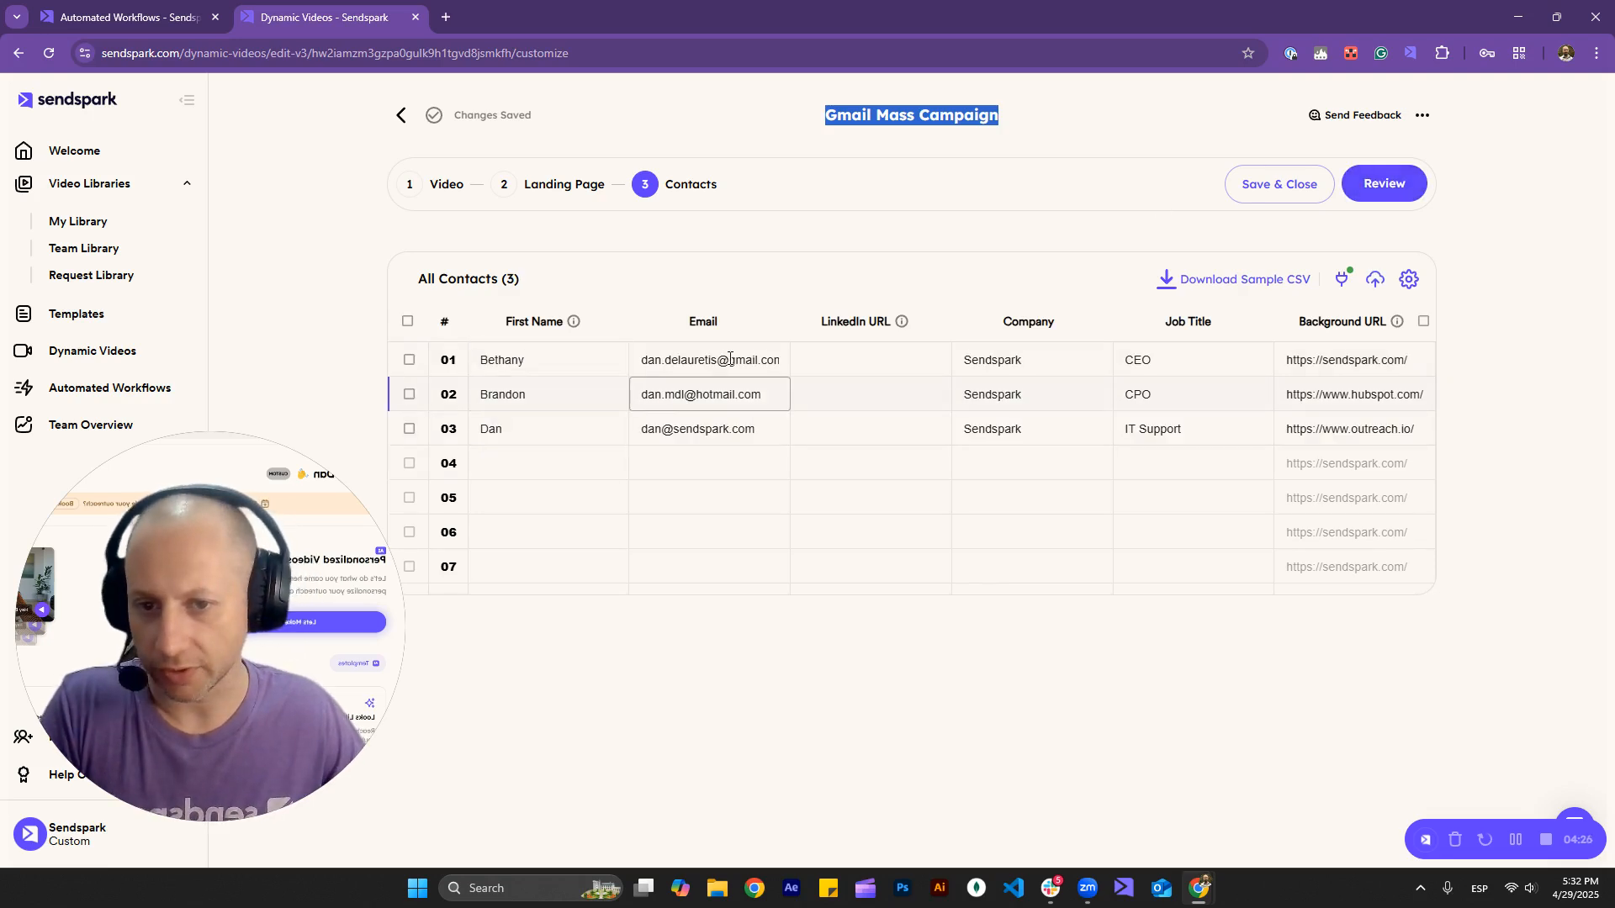
Review the Gmail Mass Campaign, generate the videos for its contacts and dismiss the generation notice
click(1382, 176)
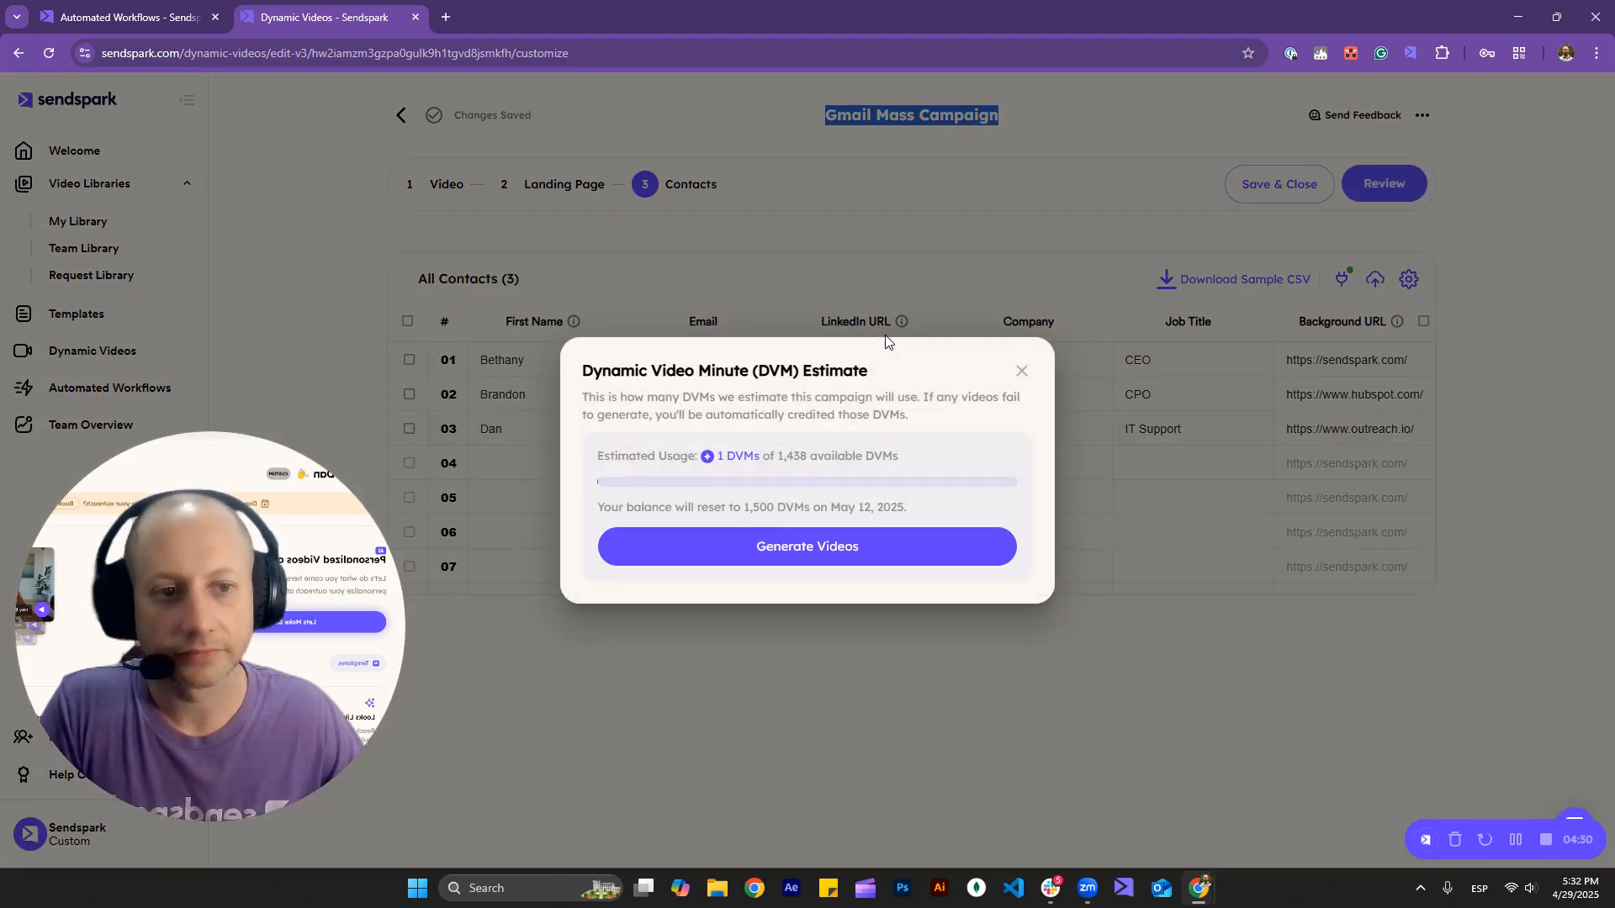
click(916, 548)
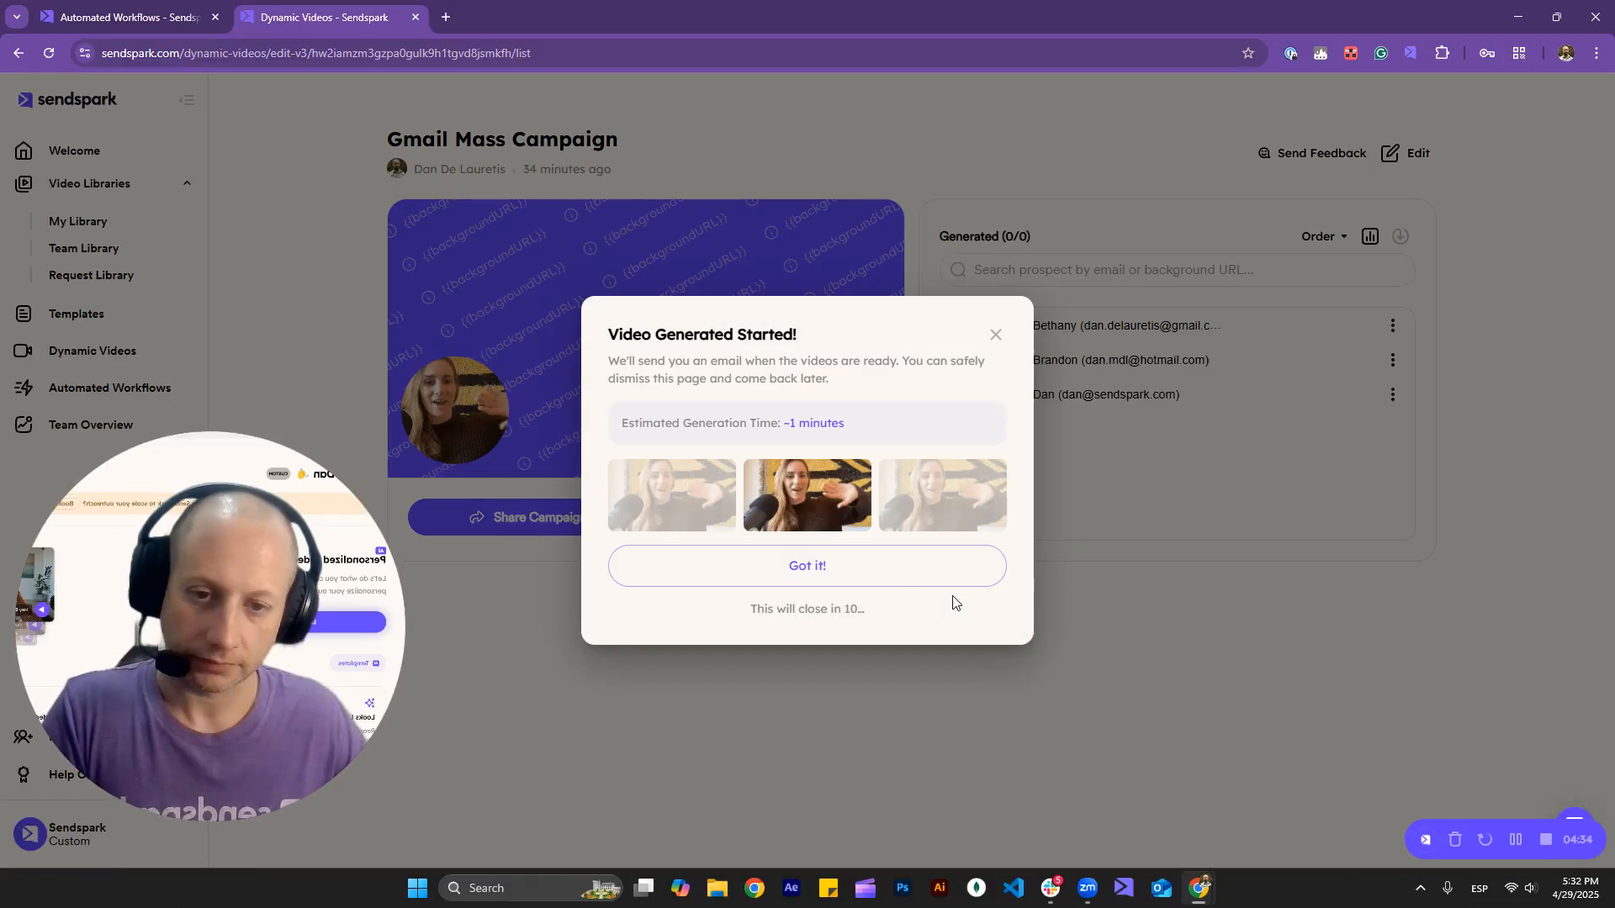
click(853, 565)
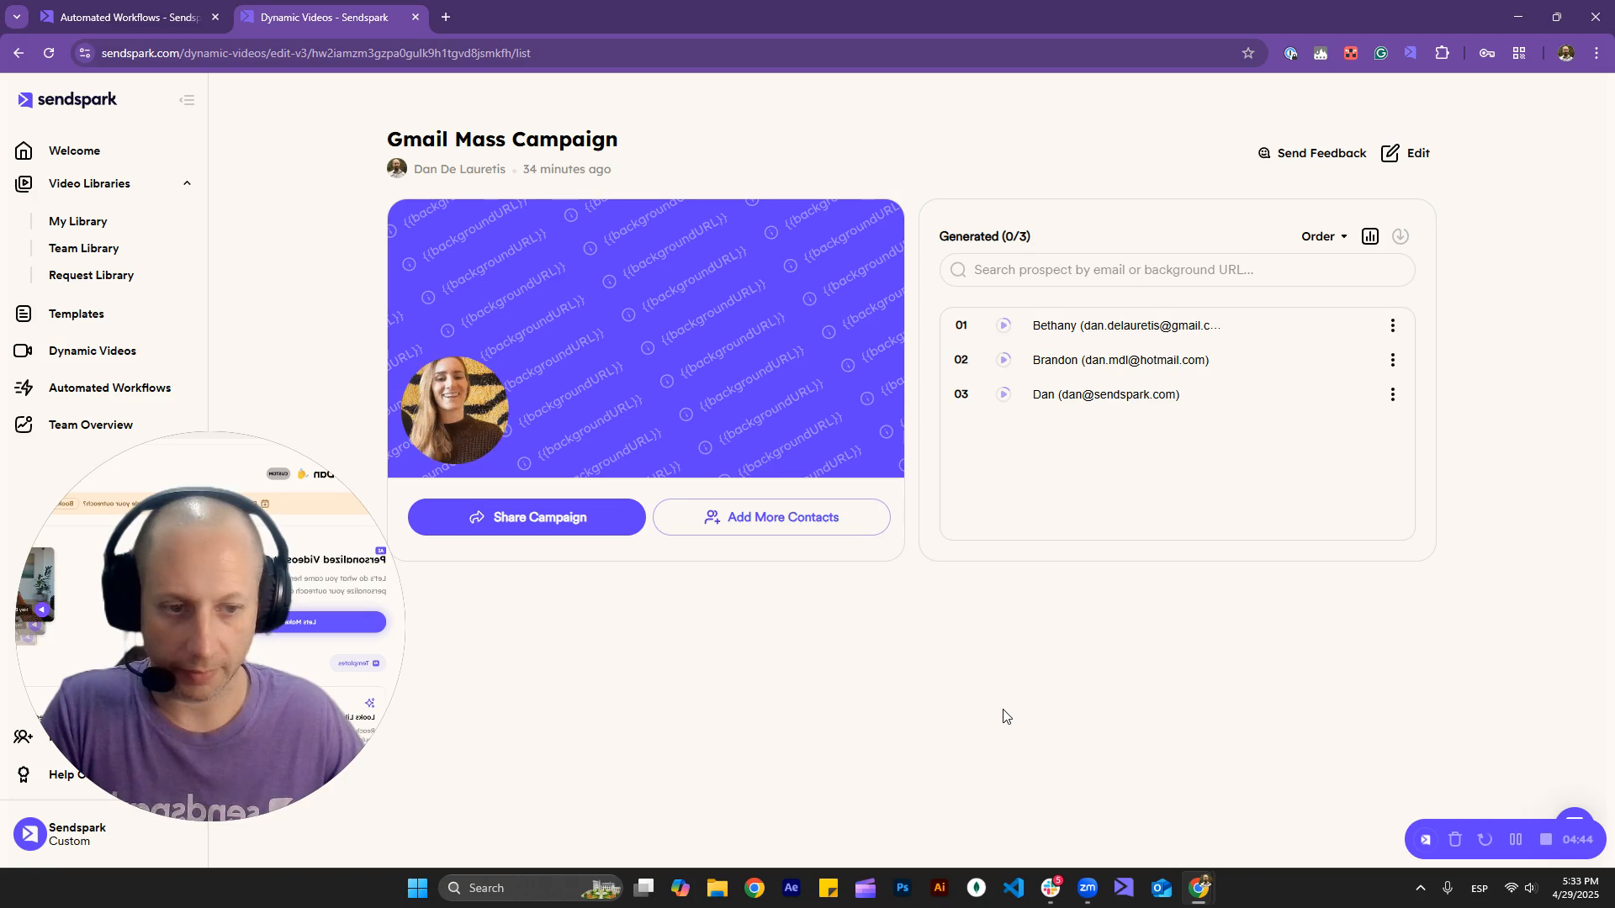
Inspect the automation's history by expanding the most recent execution's steps, and return to the campaign page
click(1516, 841)
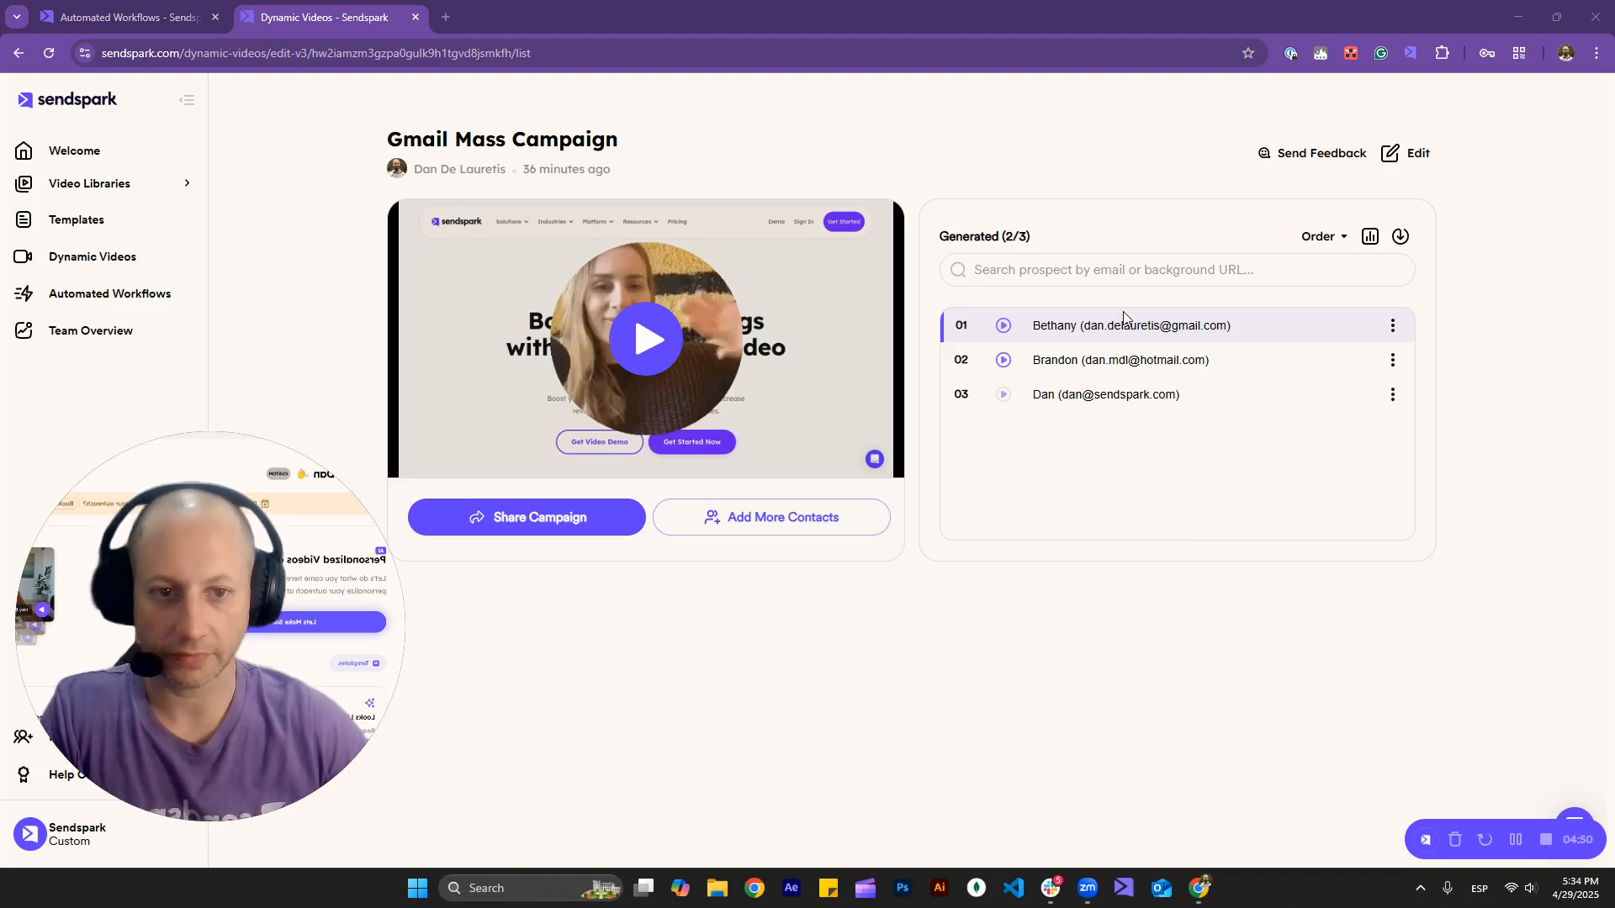
click(154, 7)
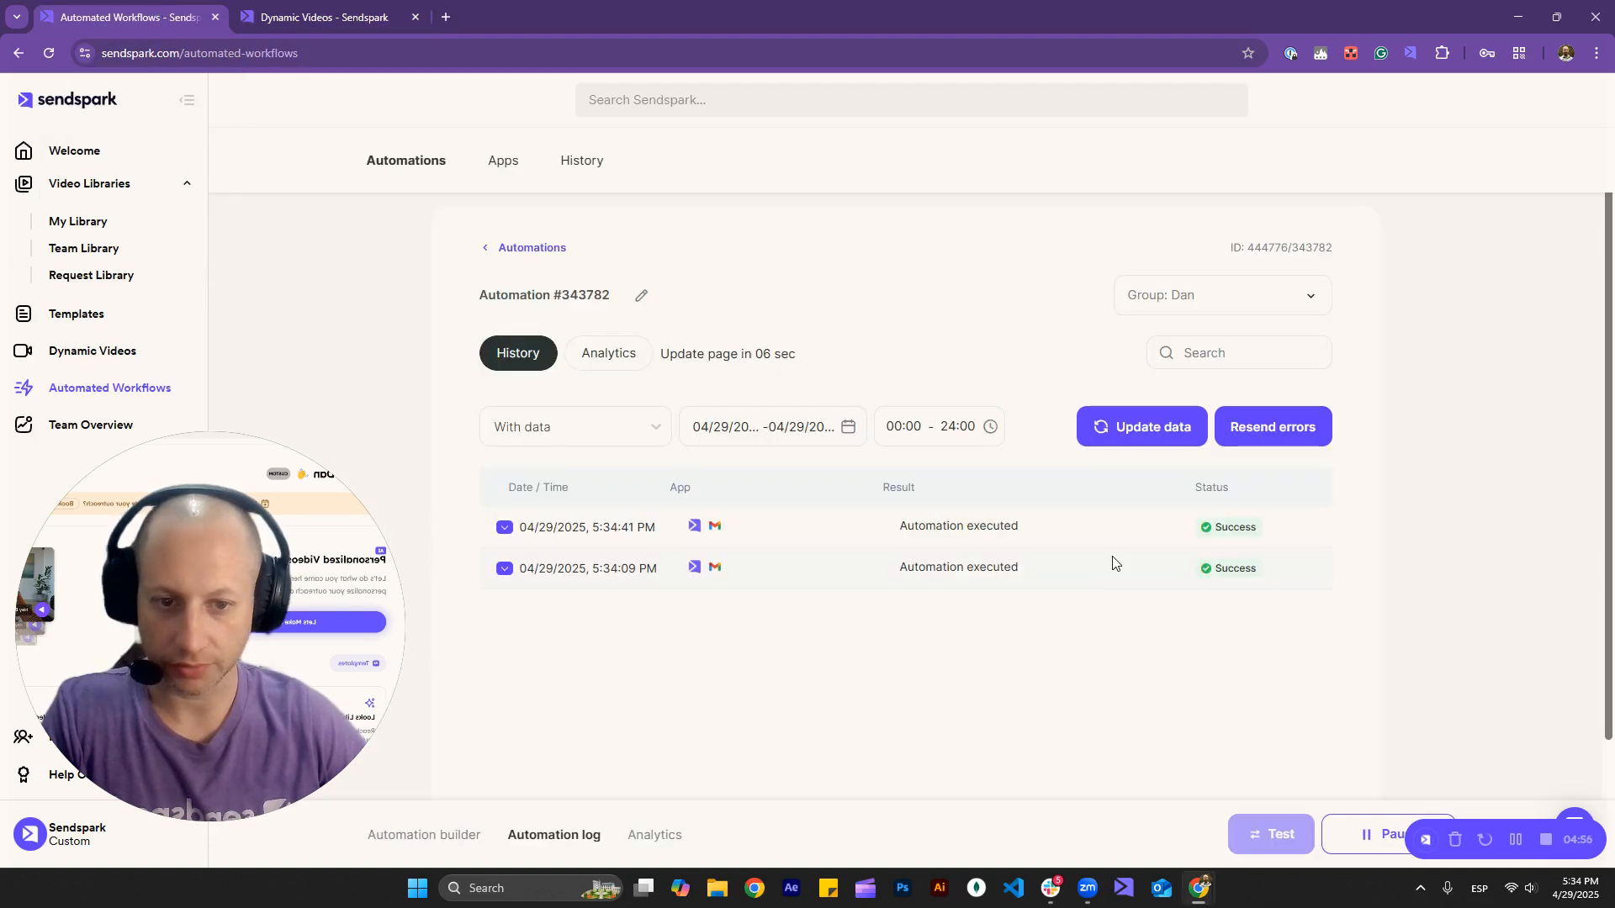
click(839, 536)
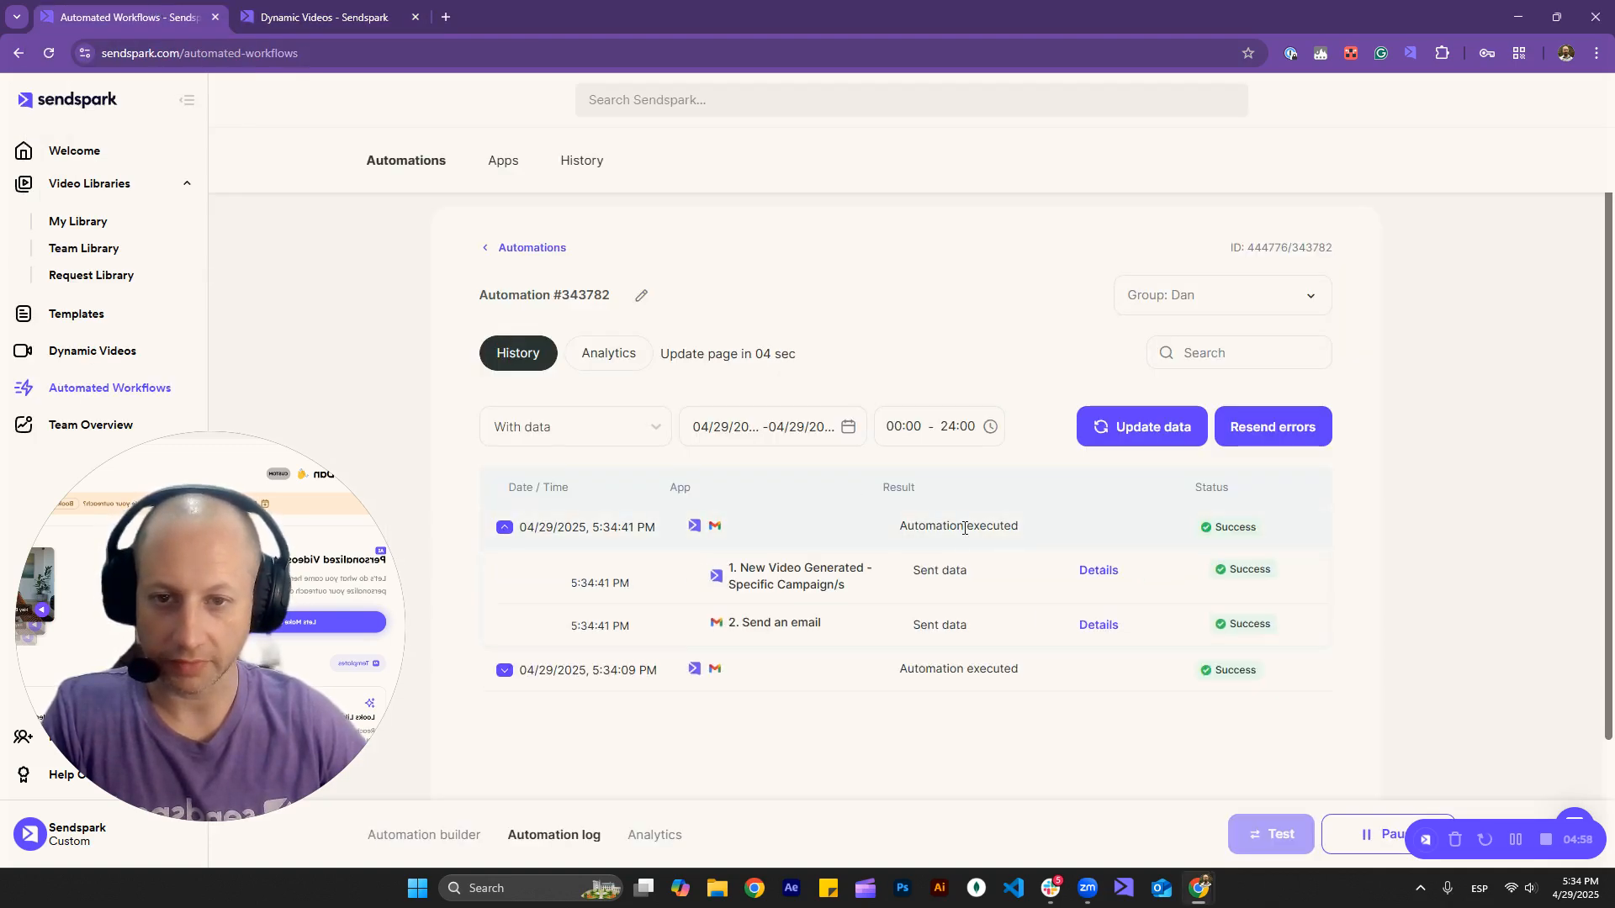
key(ctrl+Tab)
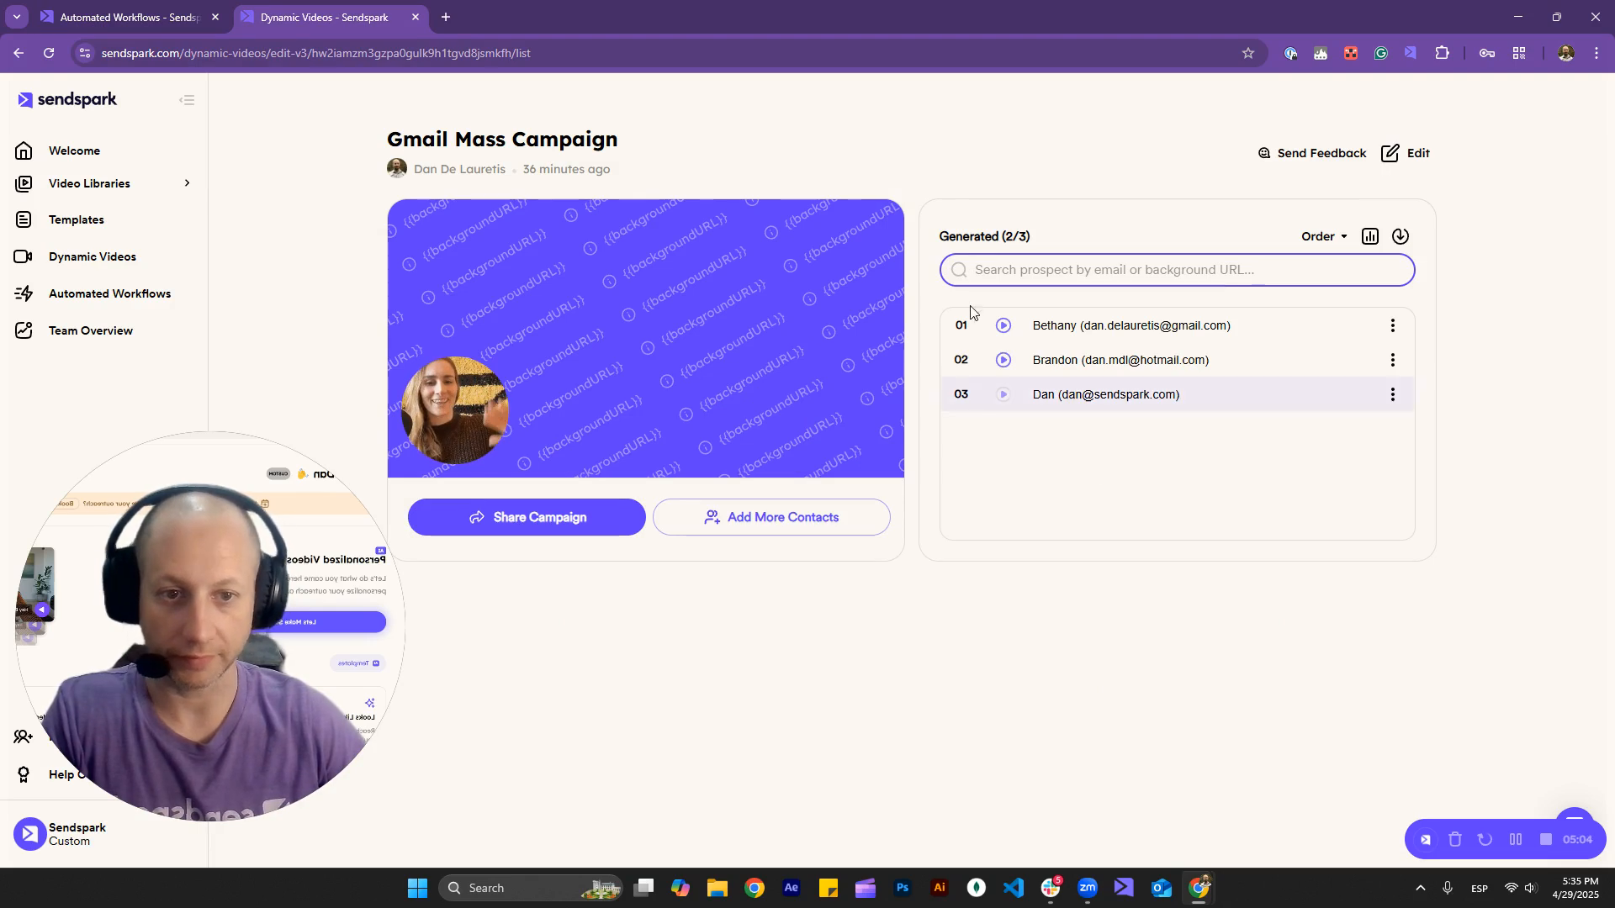
Switch to the recipient's Gmail inbox and examine the received "This is a Test" email with its embedded video
click(1516, 841)
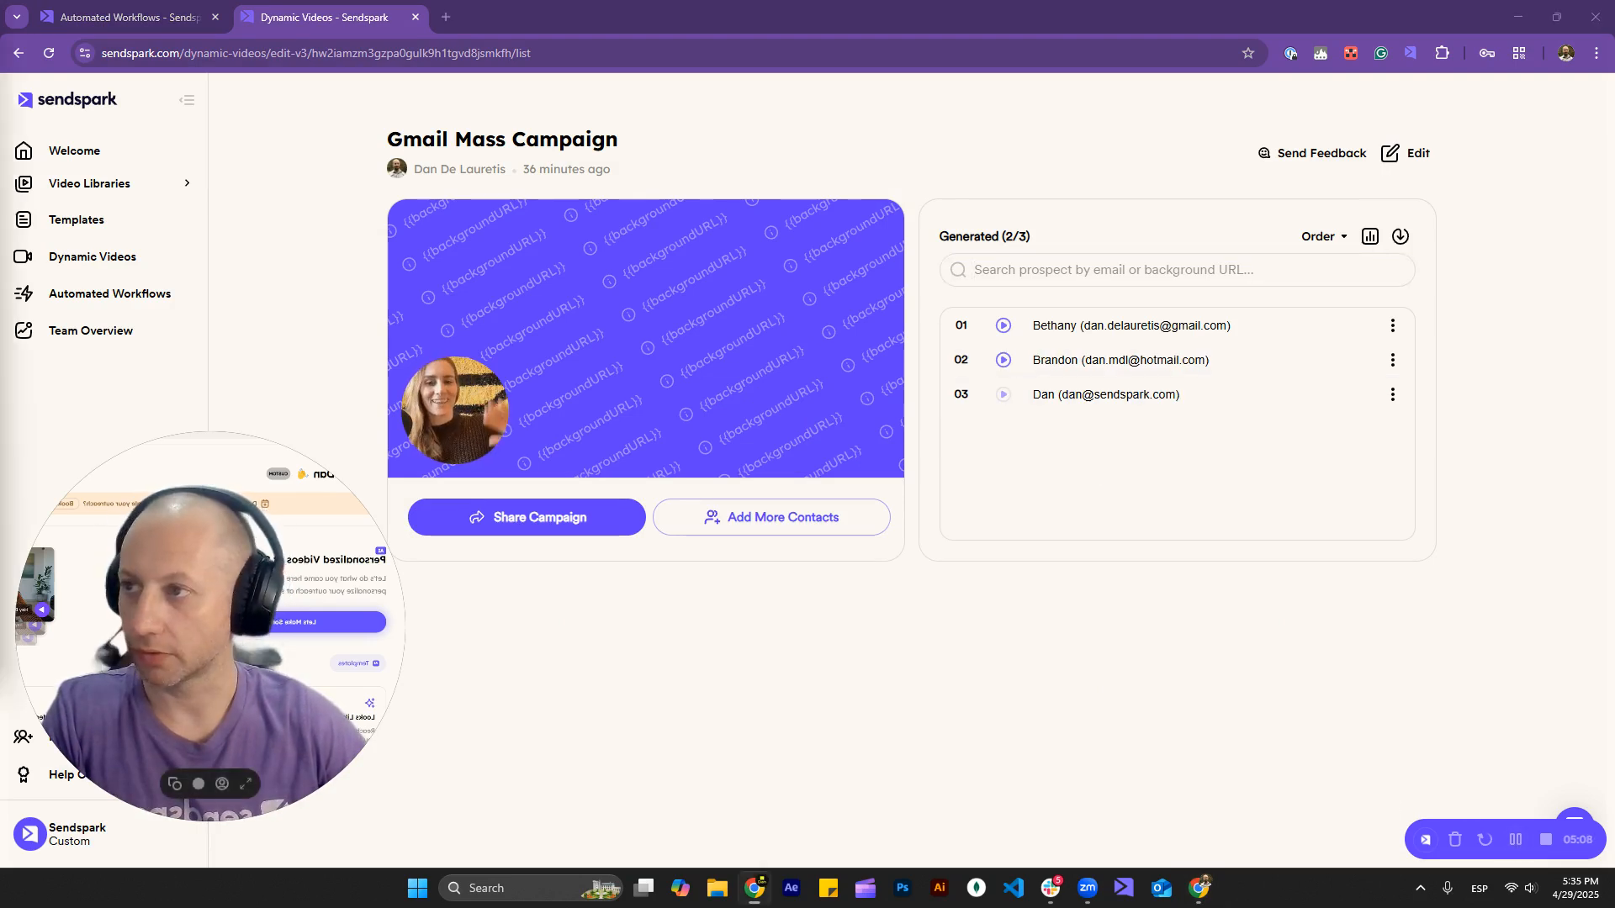
drag(0, 91, 682, 151)
double_click(682, 150)
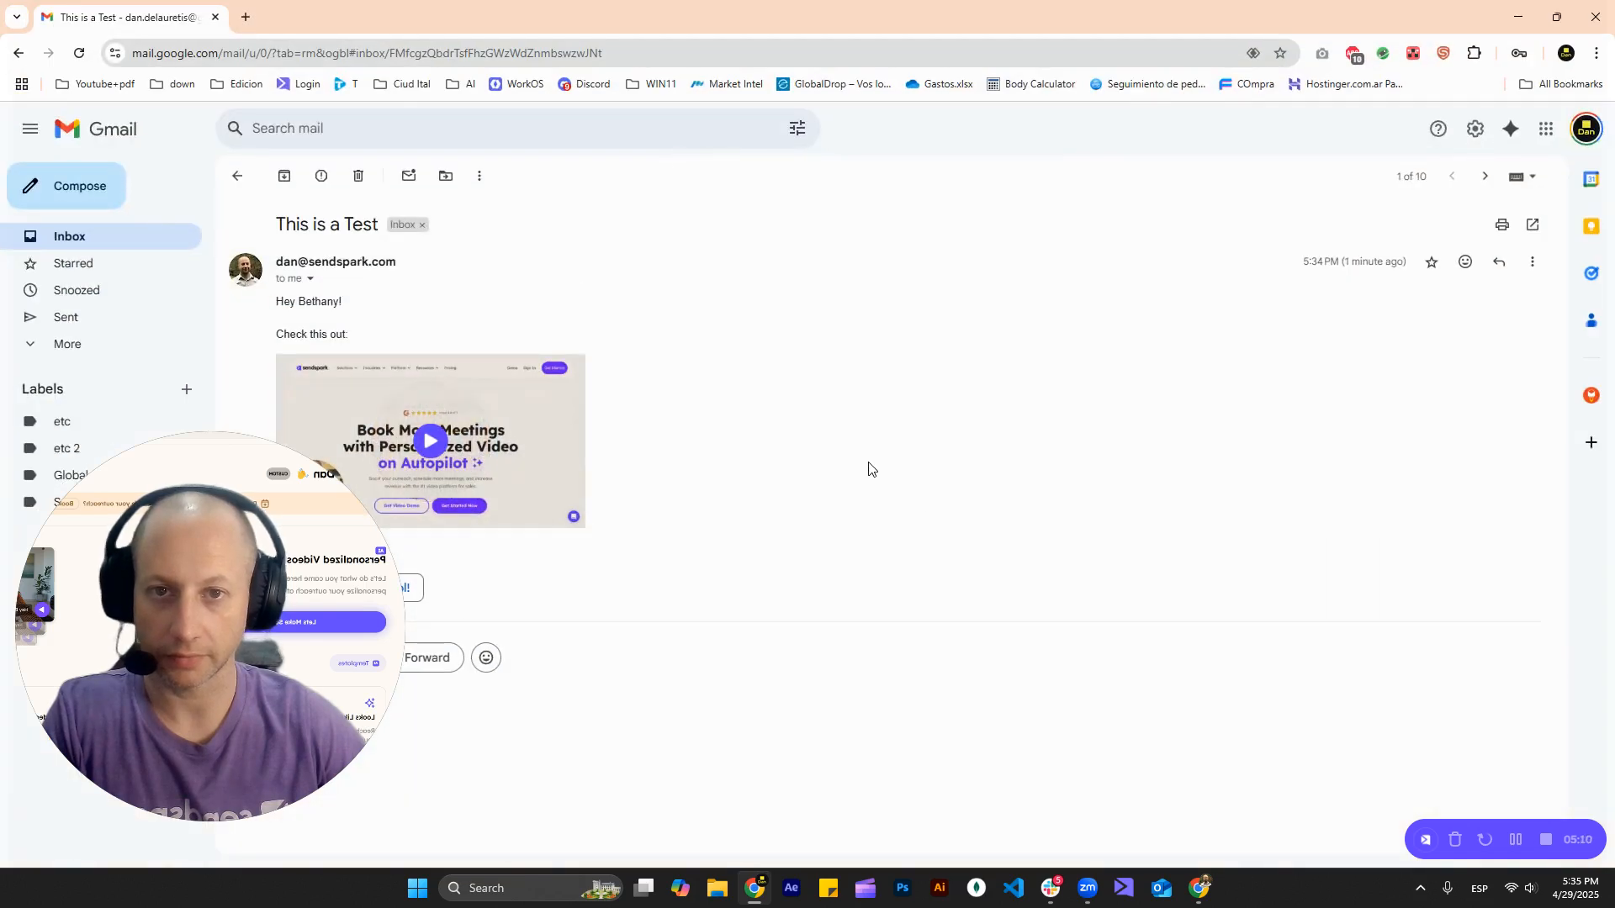
drag(209, 582, 961, 389)
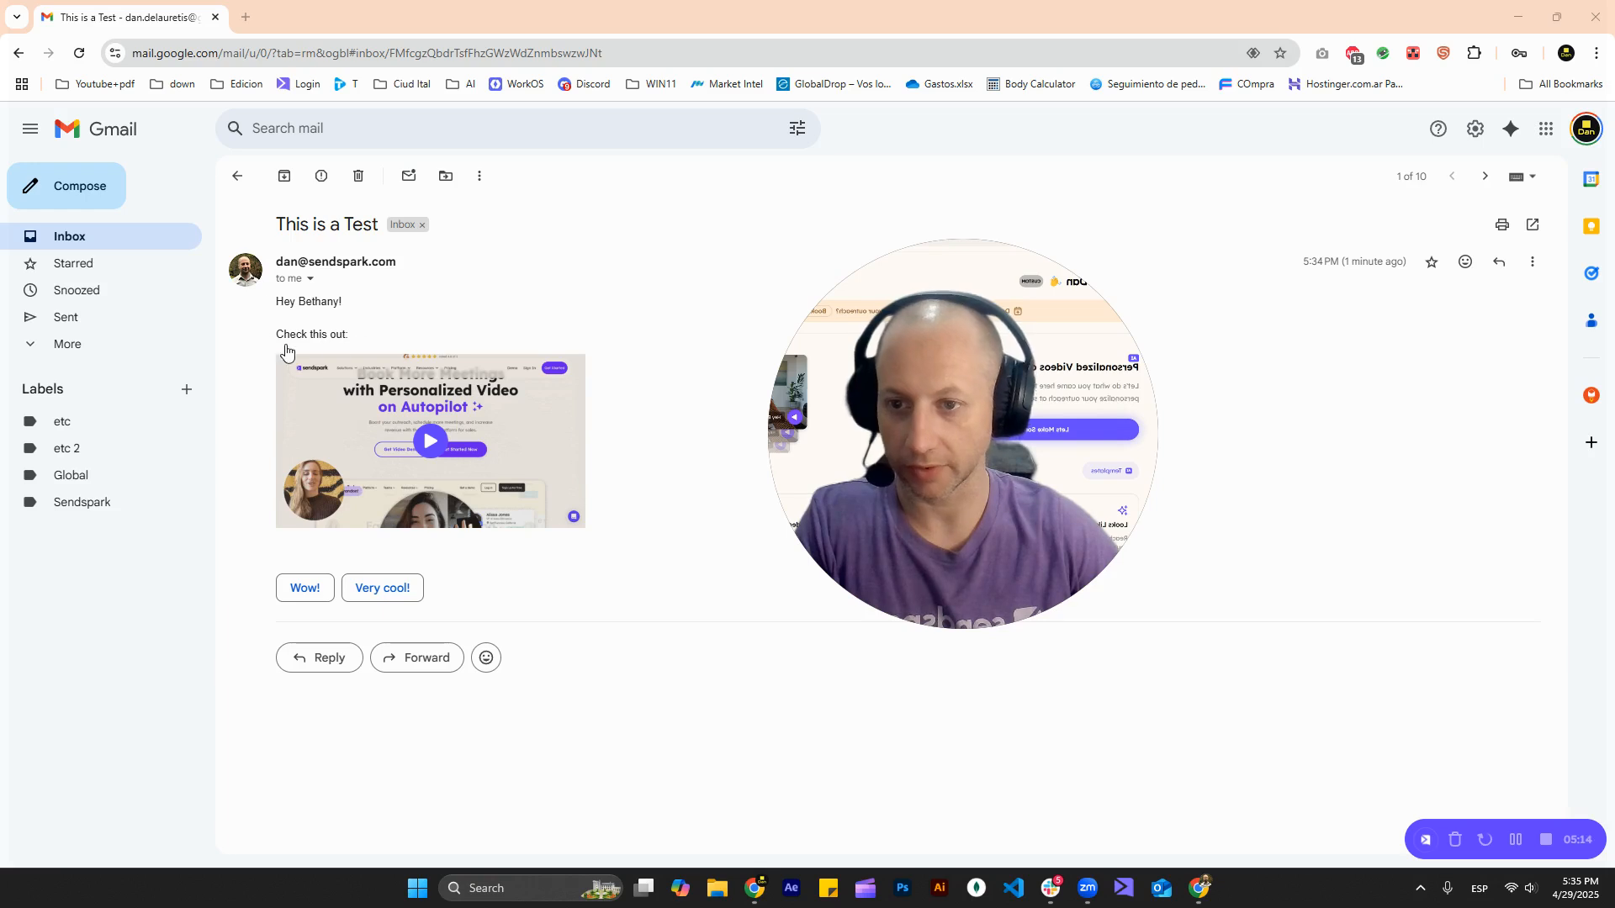